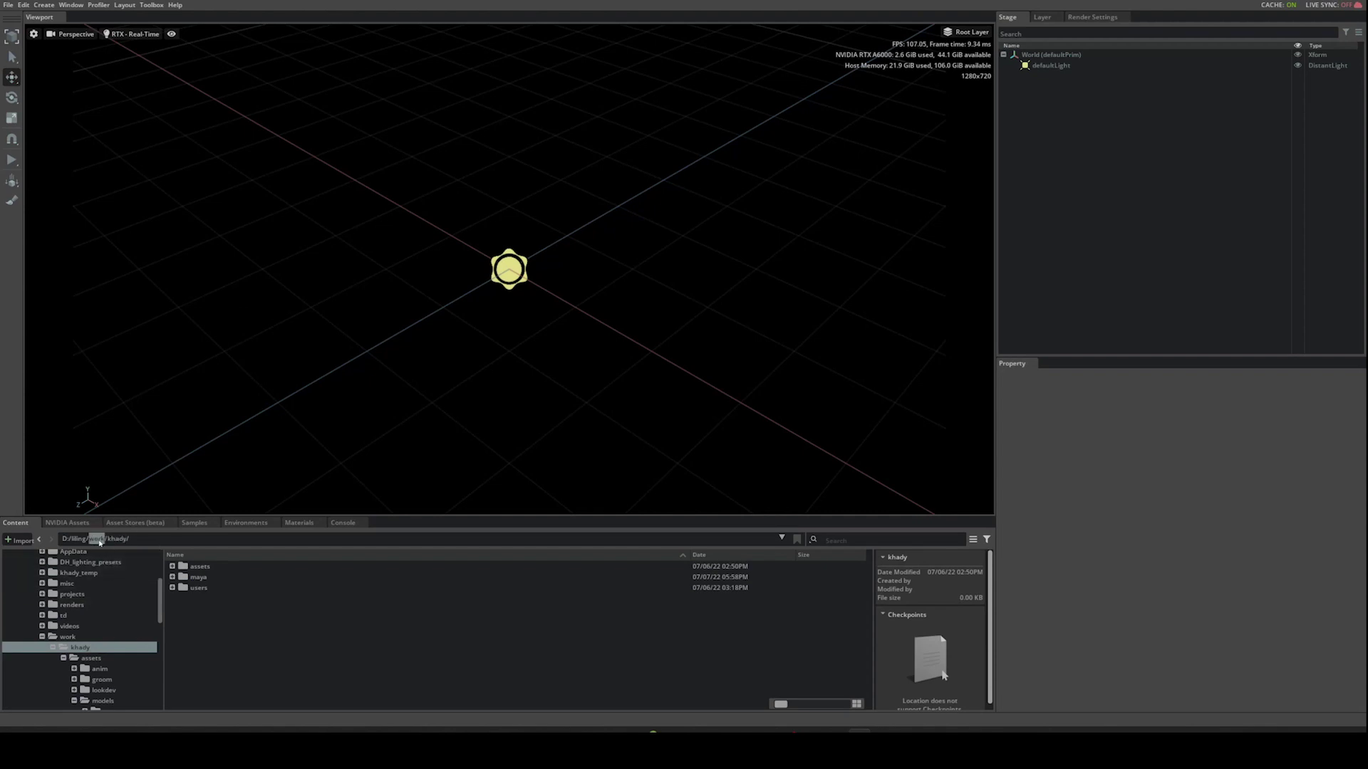
- Navigate the Content browser into assets > models to list the khady model files
double_click(205, 569)
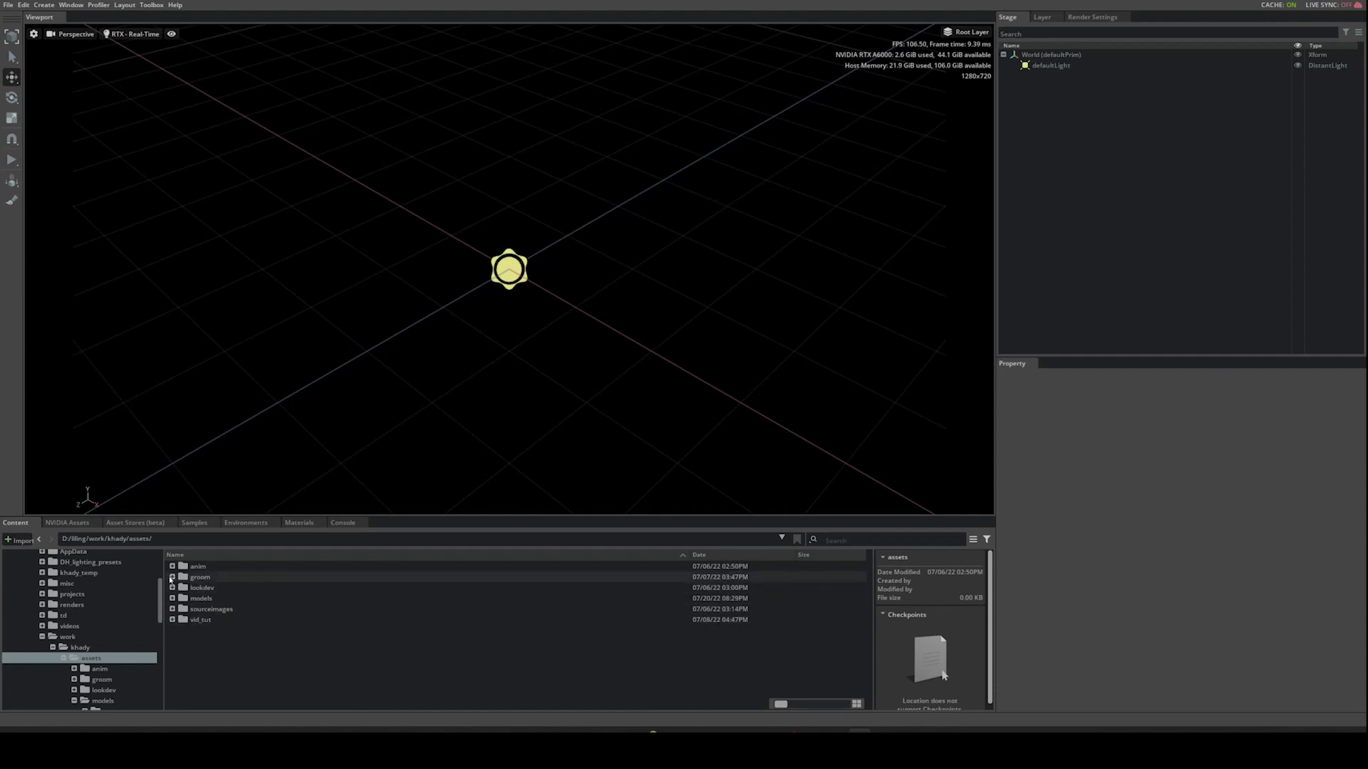
double_click(204, 599)
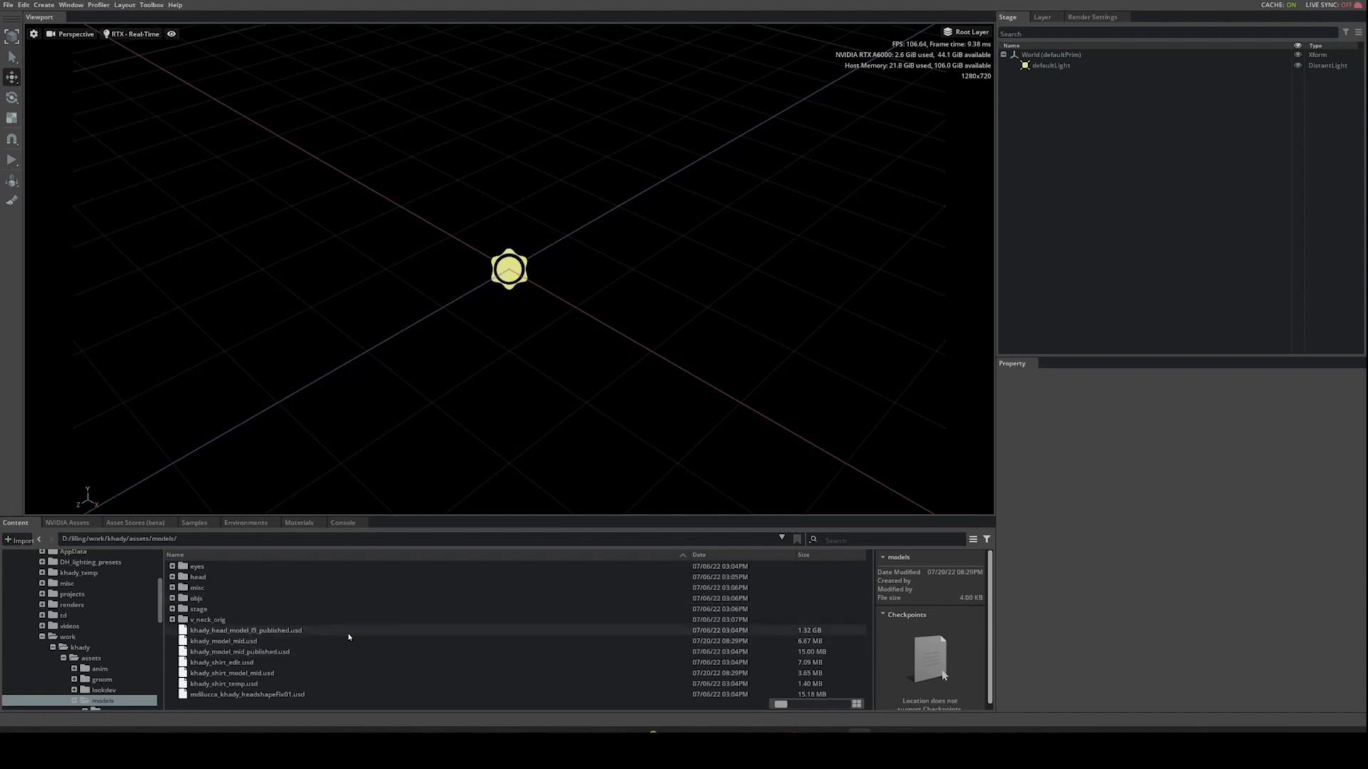
- Add khady_model_mid.usd to the stage, frame it, and orbit to face the head
left_click(242, 643)
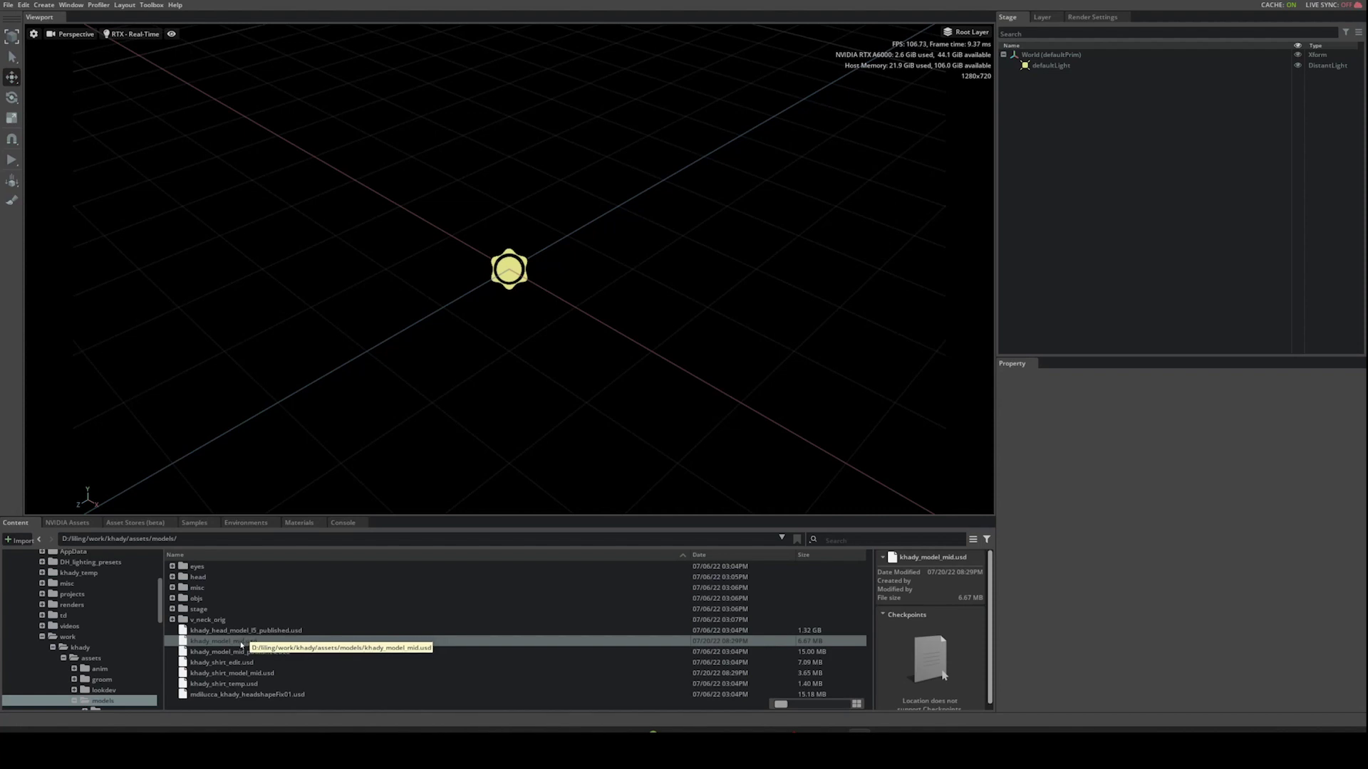
left_click_drag(238, 646, 1031, 122)
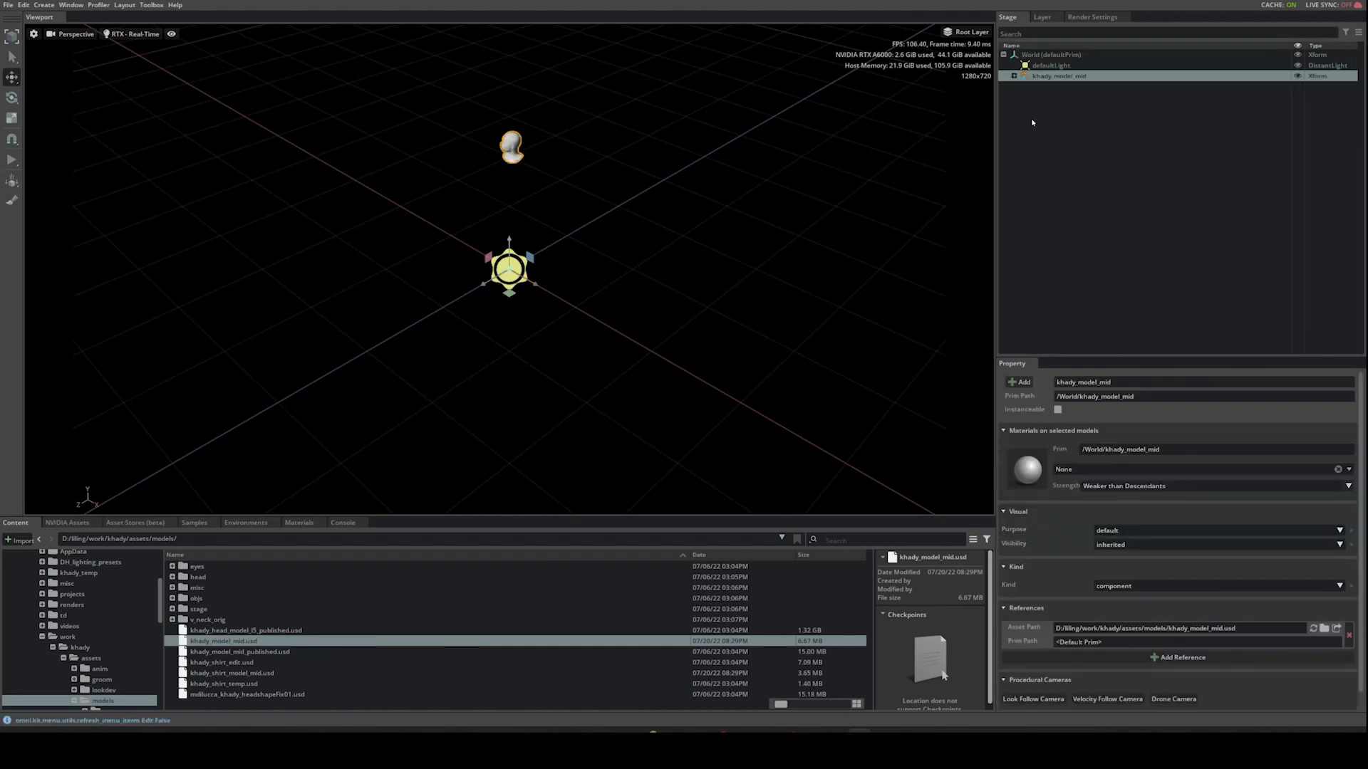
key("f")
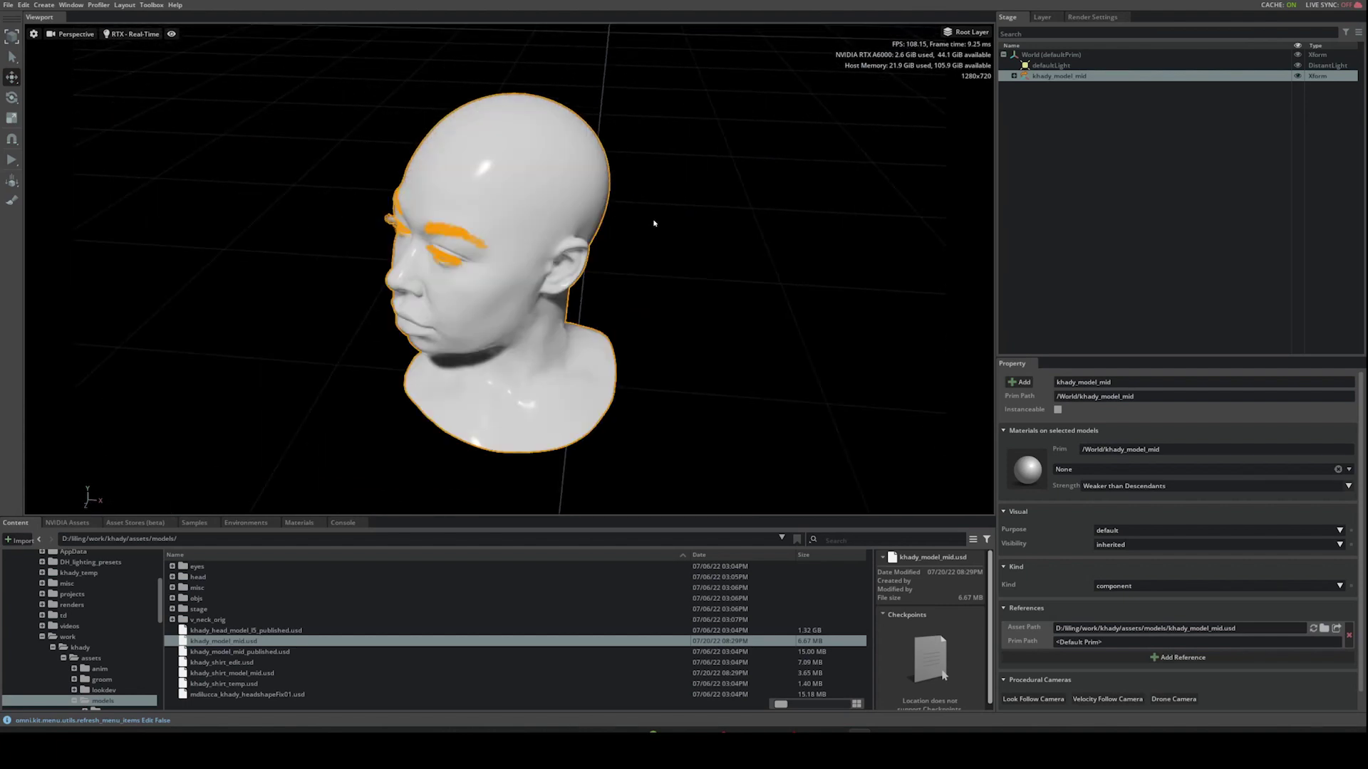
left_click_drag(654, 222, 587, 299, "alt")
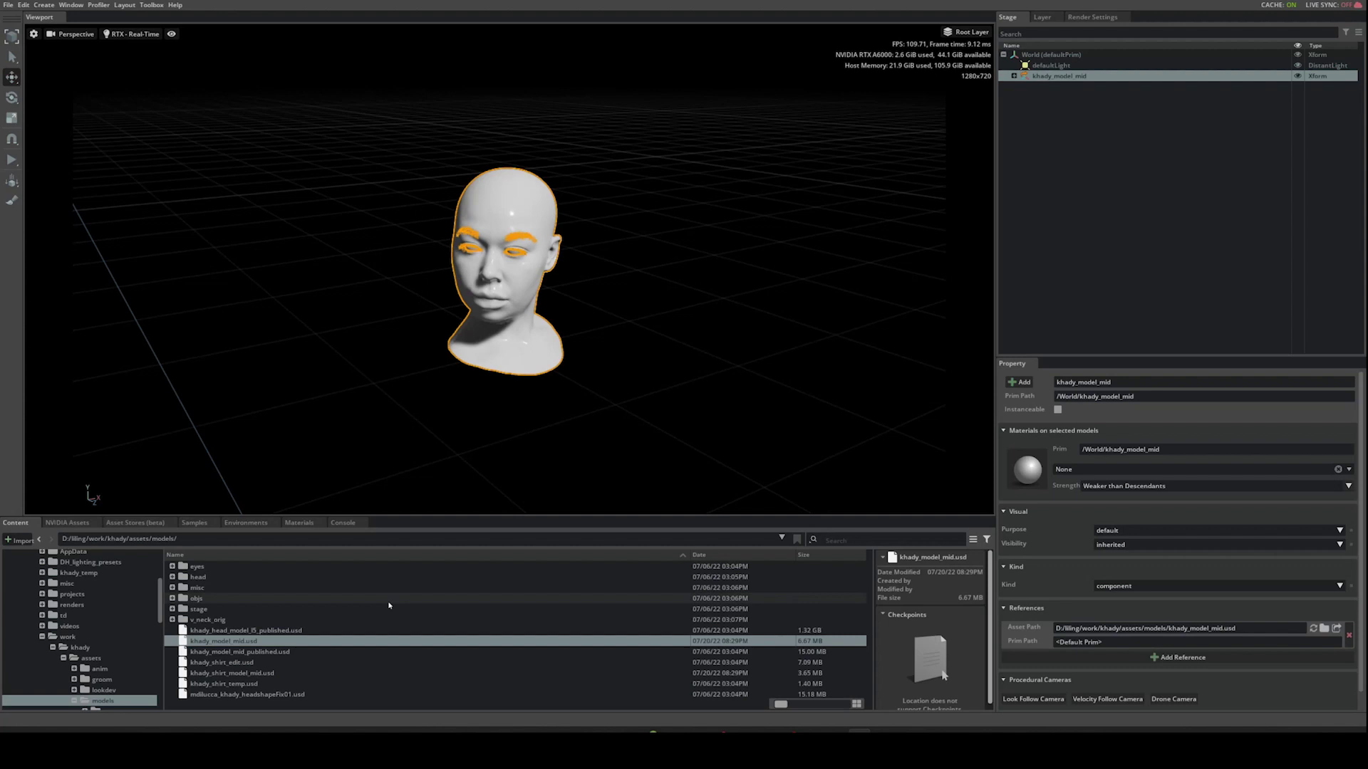
- Add khady_shirt_model_mid.usd to the stage, frame it, and orbit around the figure
left_click(241, 674)
left_click_drag(241, 676, 1079, 202)
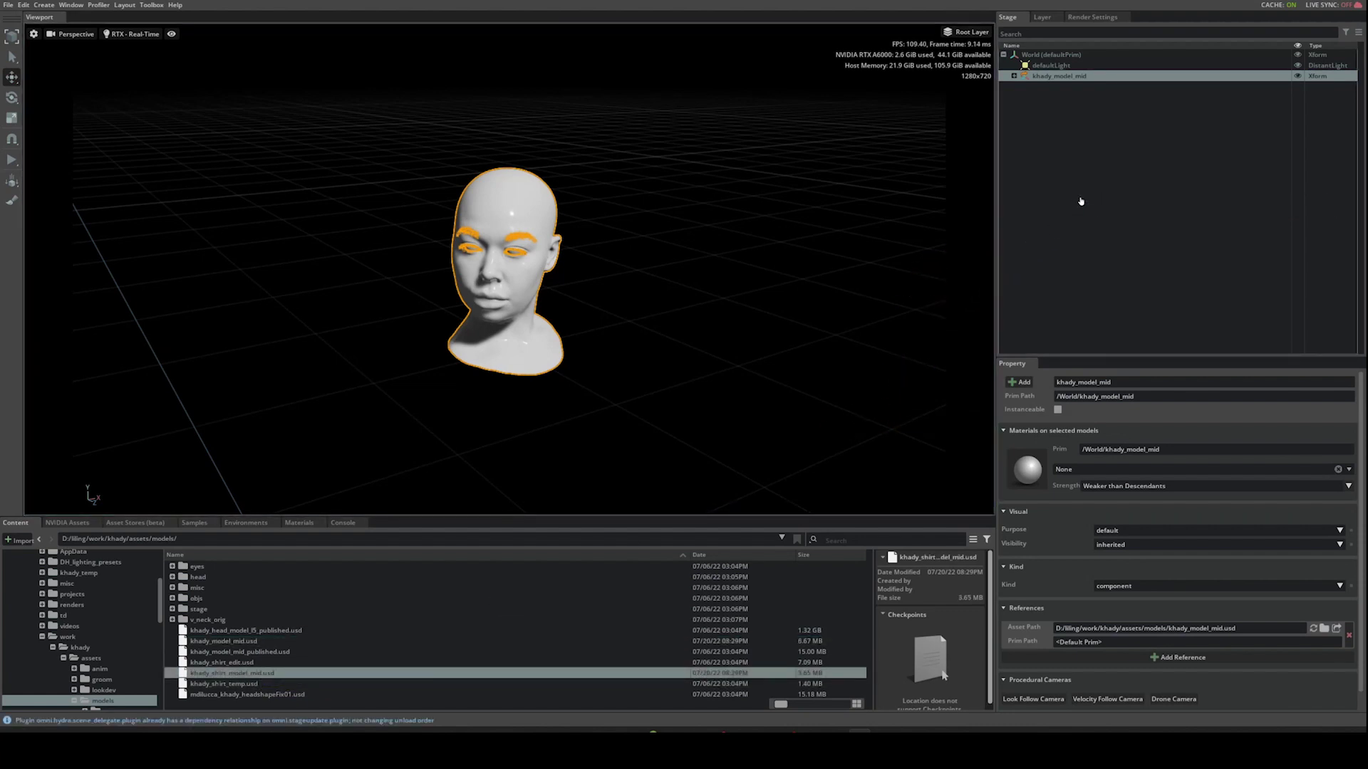
key("f")
left_click_drag(517, 358, 619, 360, "alt")
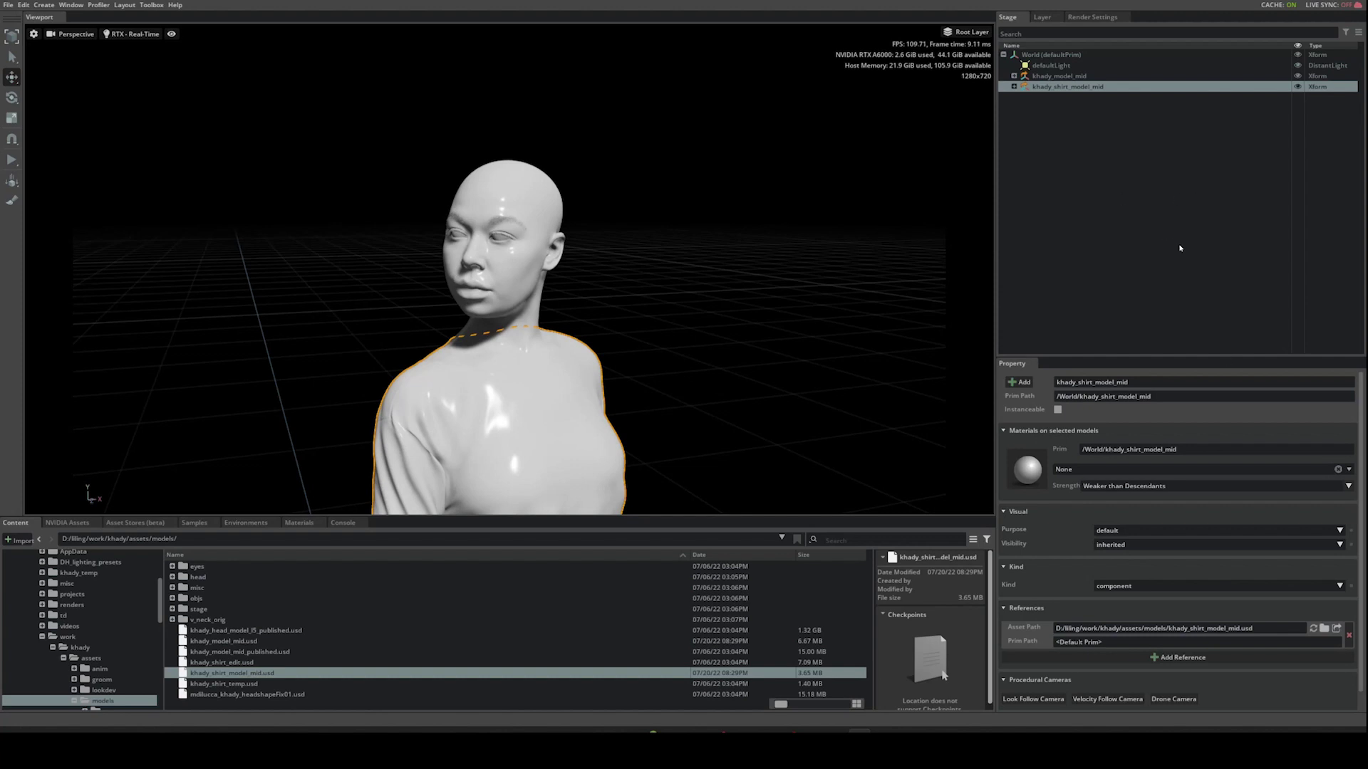
- Add khady_hair_deformed.usd from assets/groom/tubes as a reference
left_click(9, 5)
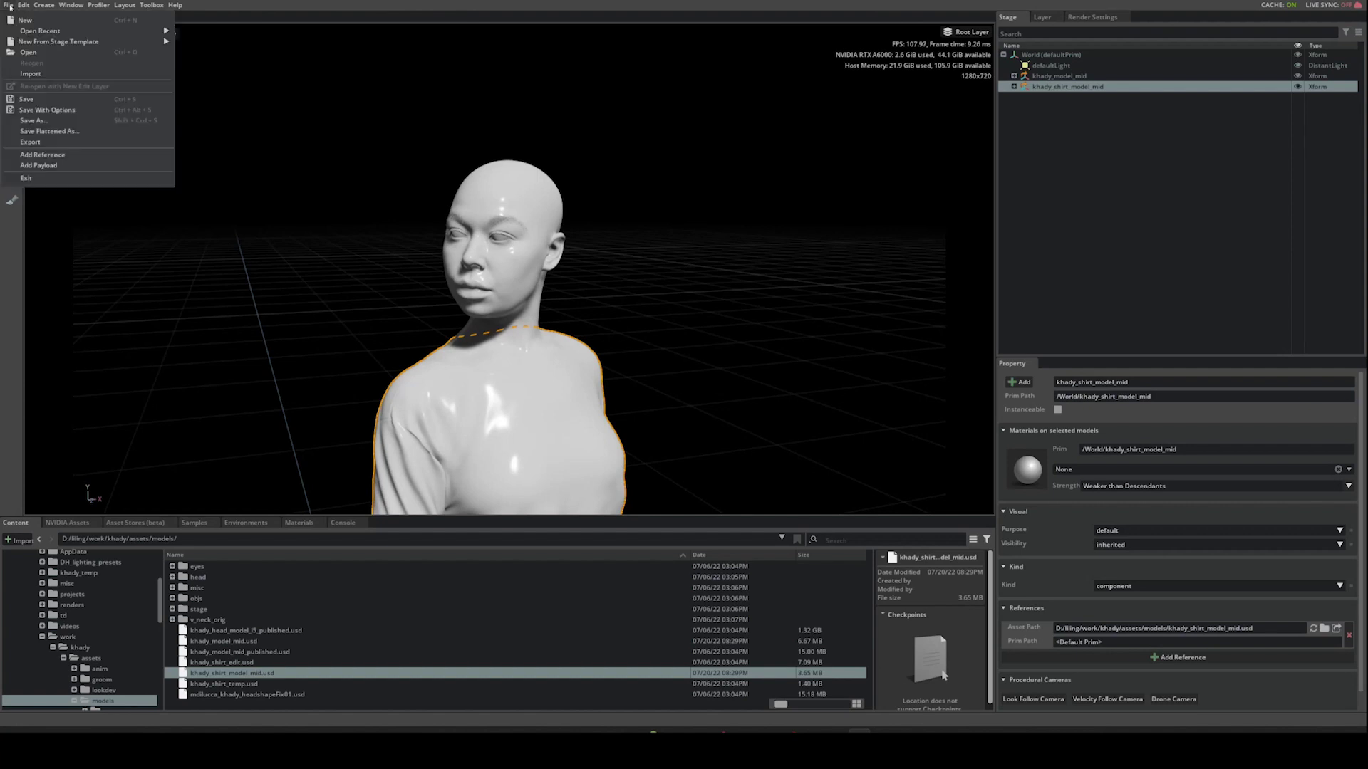
left_click(41, 154)
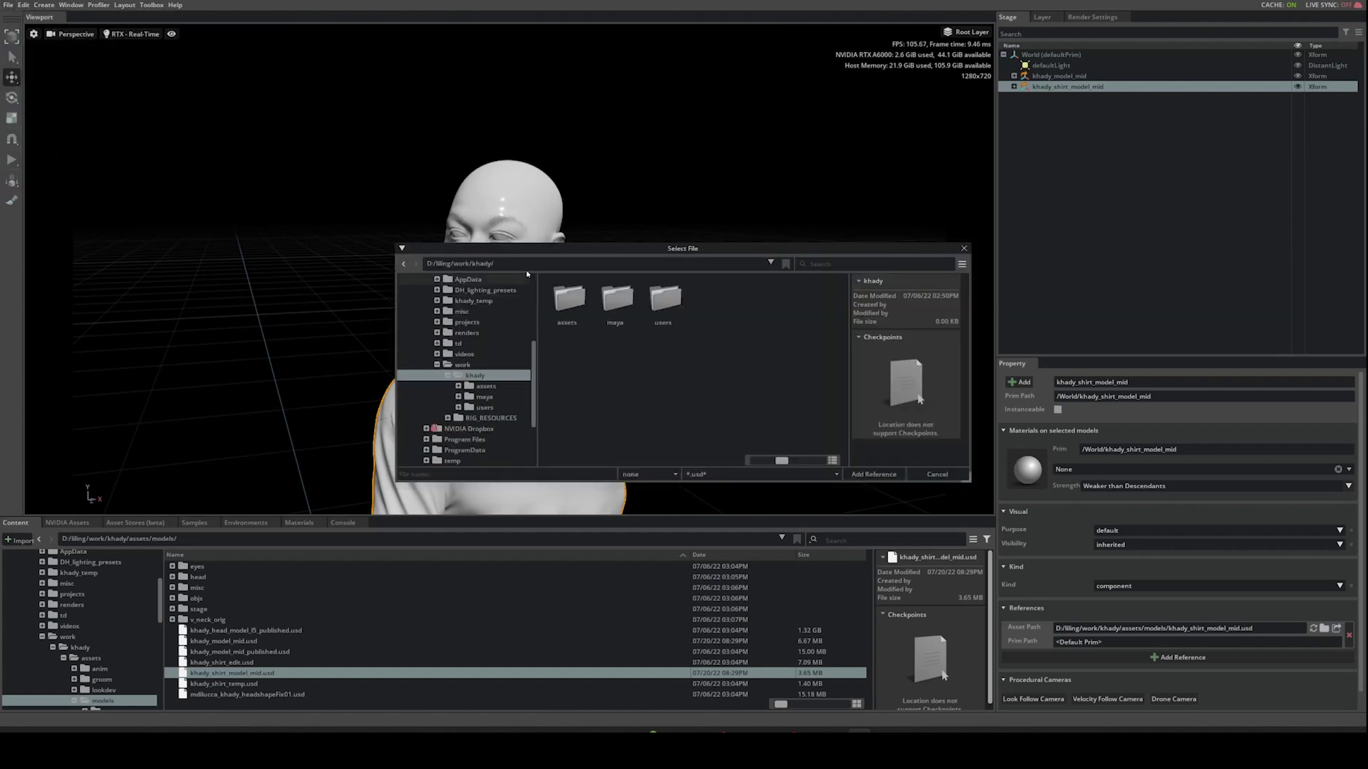
double_click(581, 313)
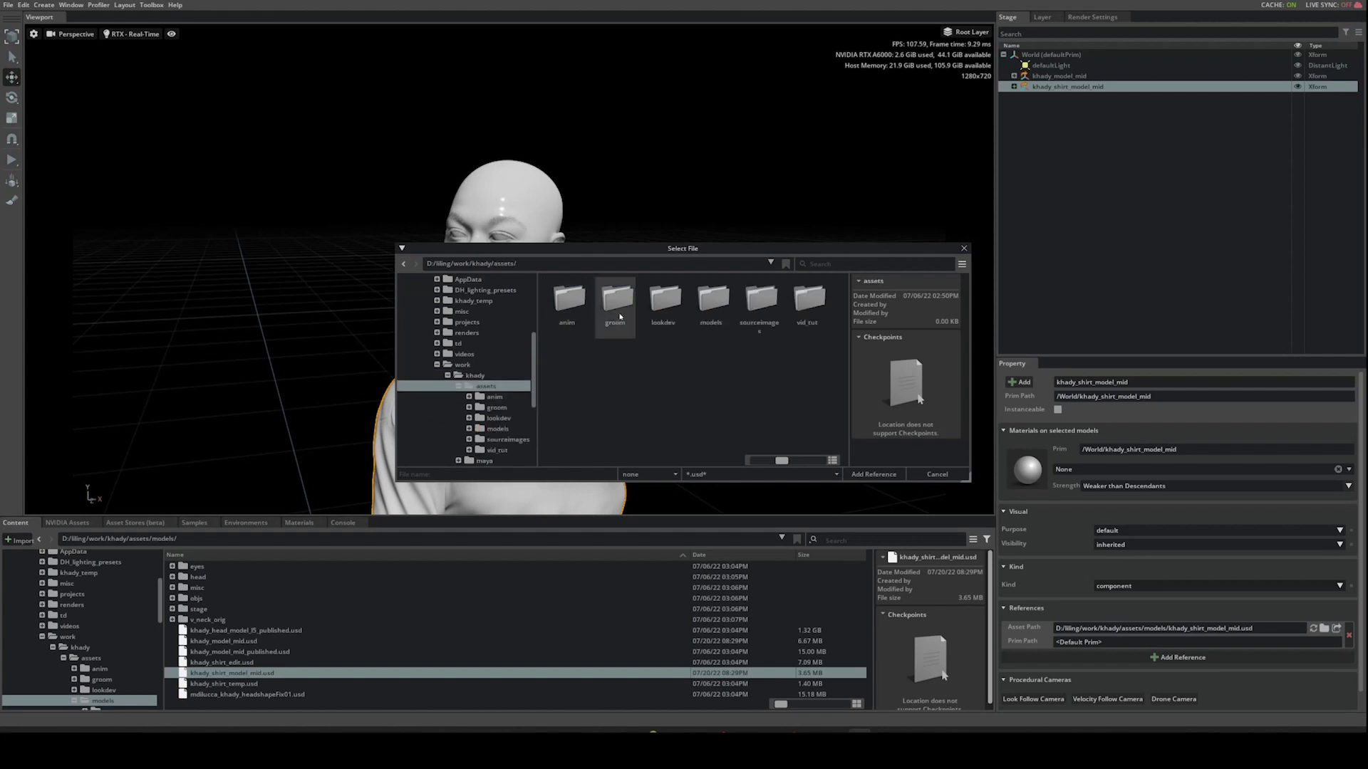
left_click(832, 461)
double_click(574, 301)
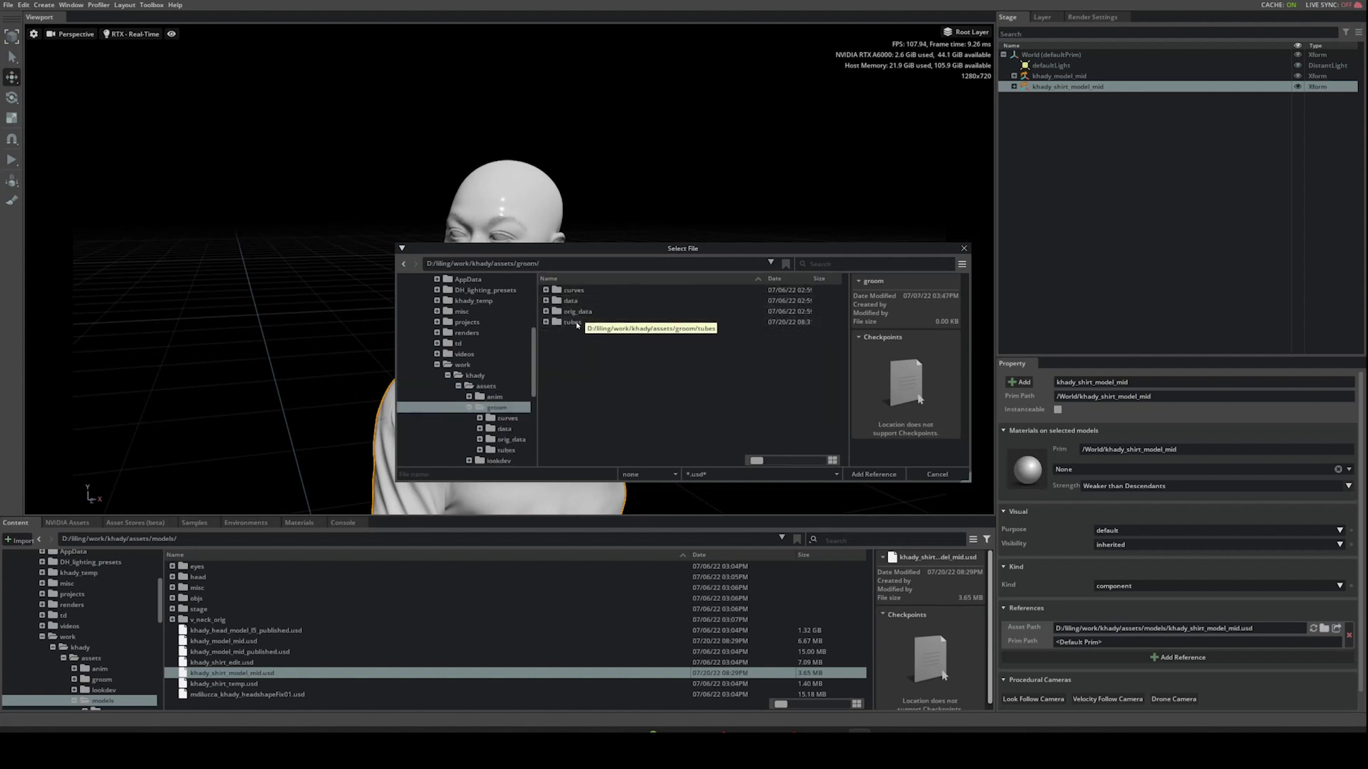
double_click(576, 322)
left_click(613, 301)
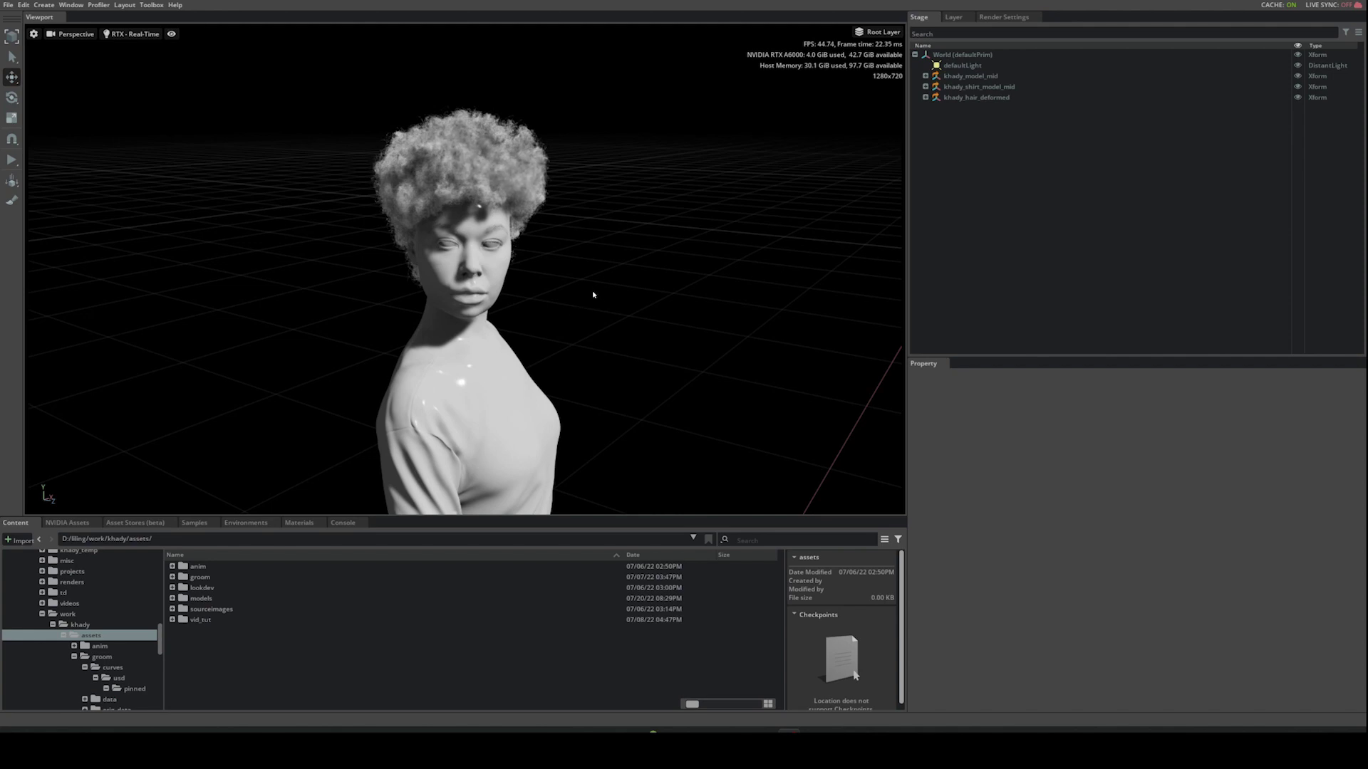
- Switch the viewport render mode to RTX - Interactive (Path Tracing)
left_click(142, 35)
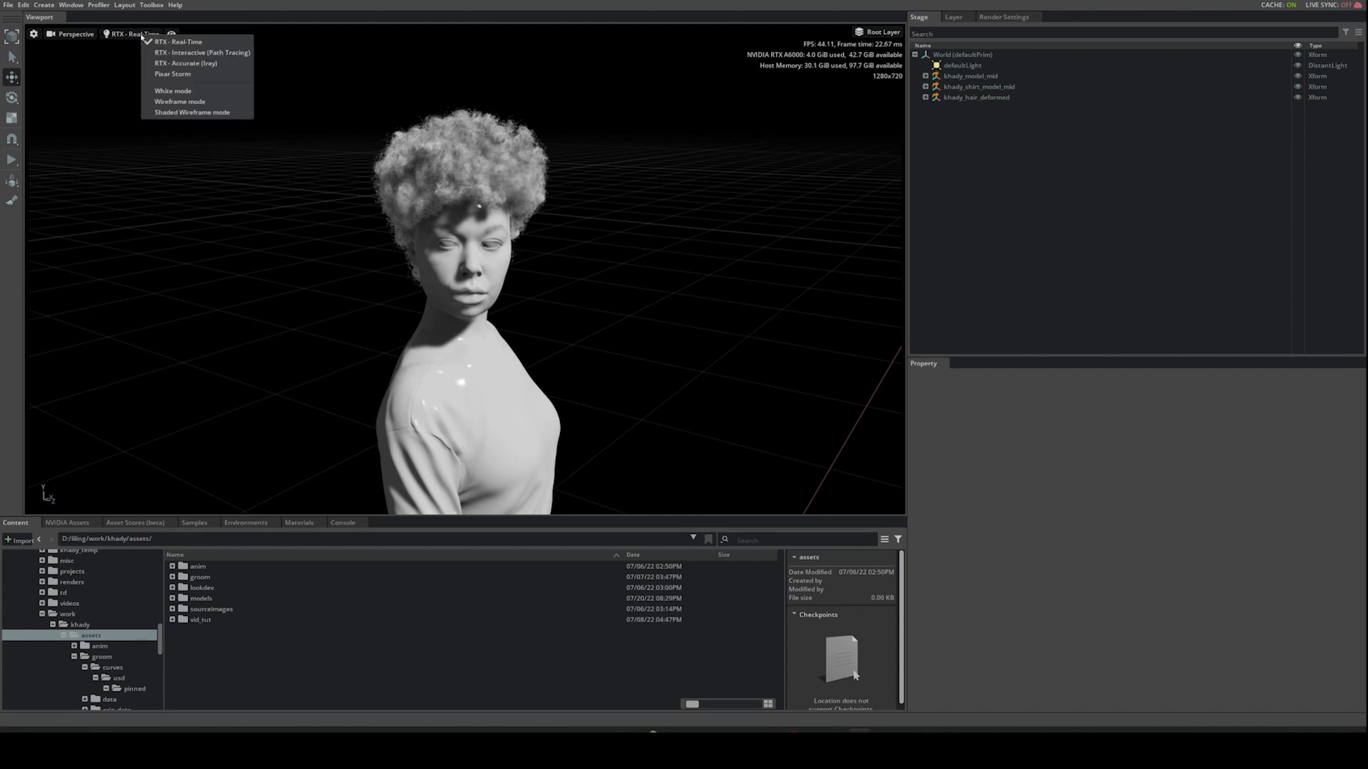
left_click(204, 54)
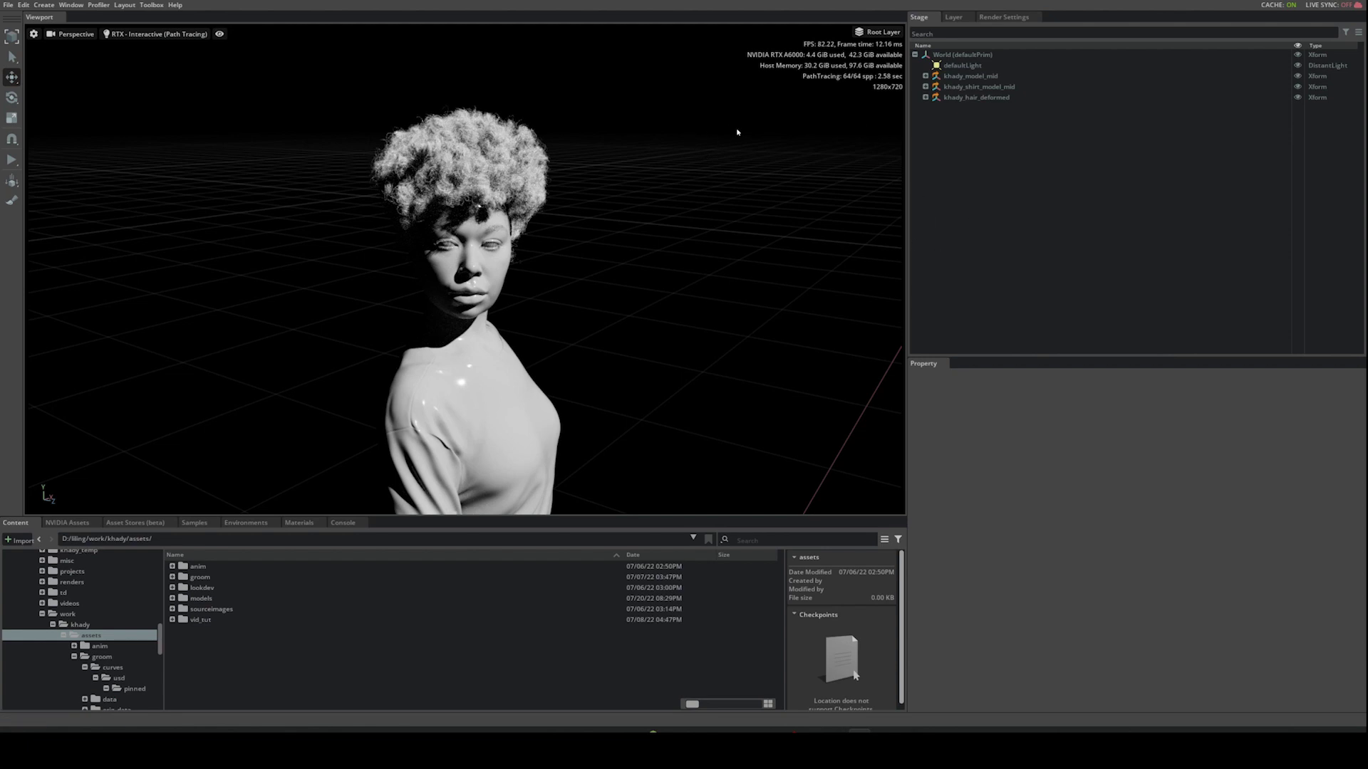
- Set the post-processing tone mapping operator to Linear in Render Settings
left_click(992, 19)
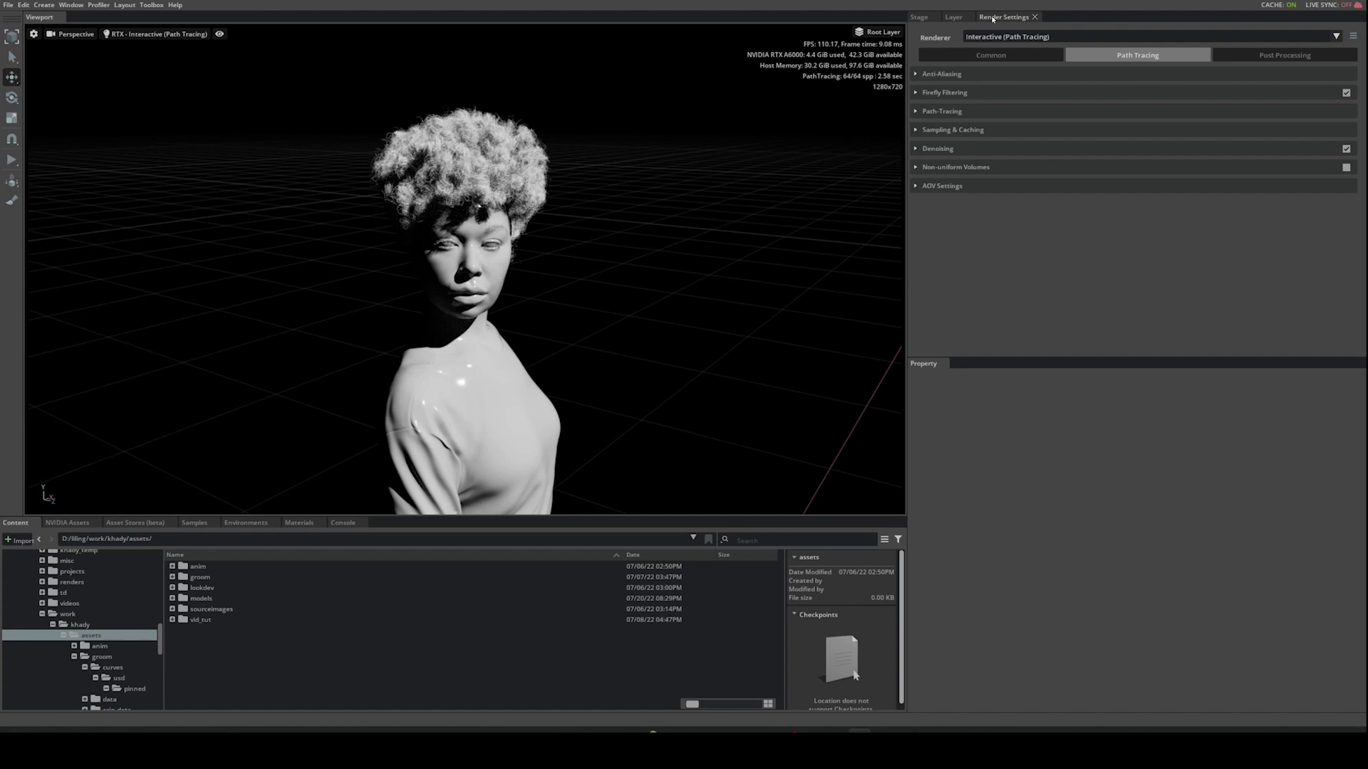
left_click(1235, 58)
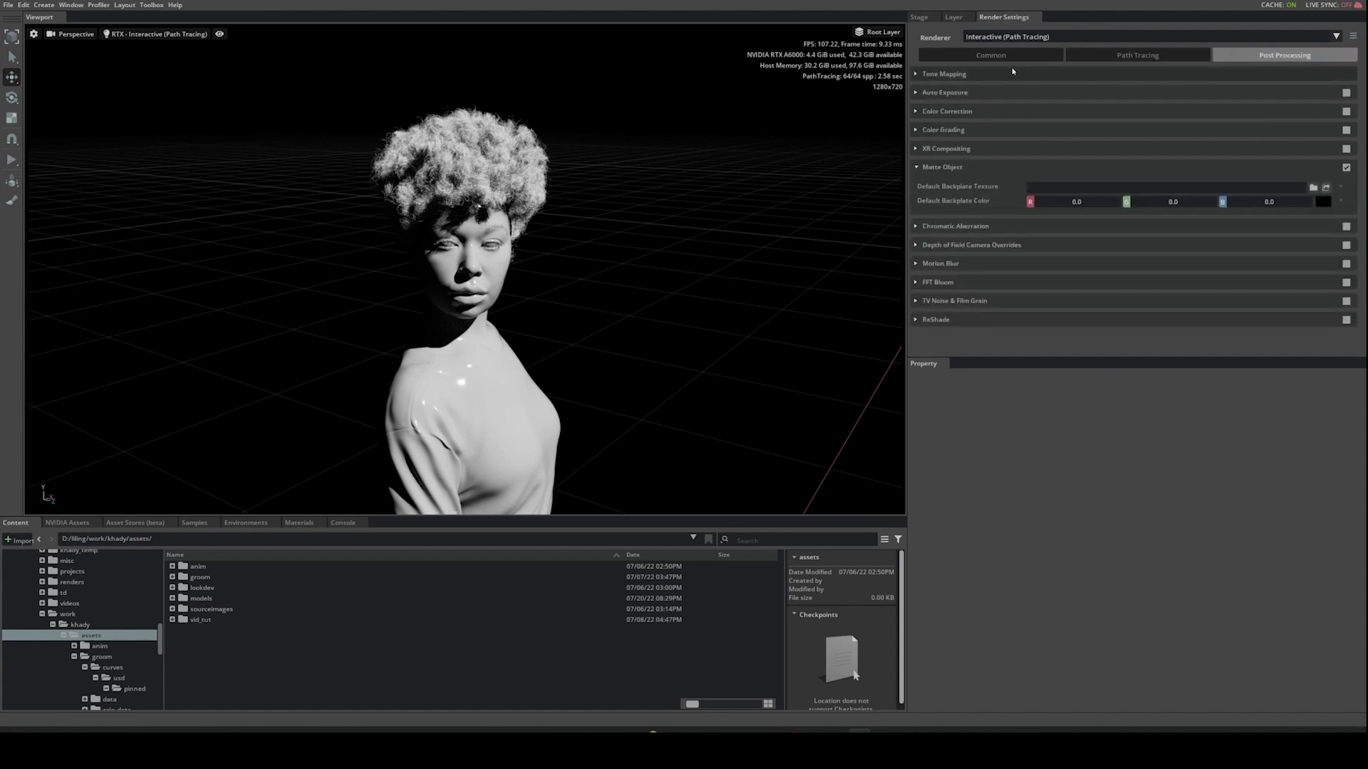
left_click(943, 74)
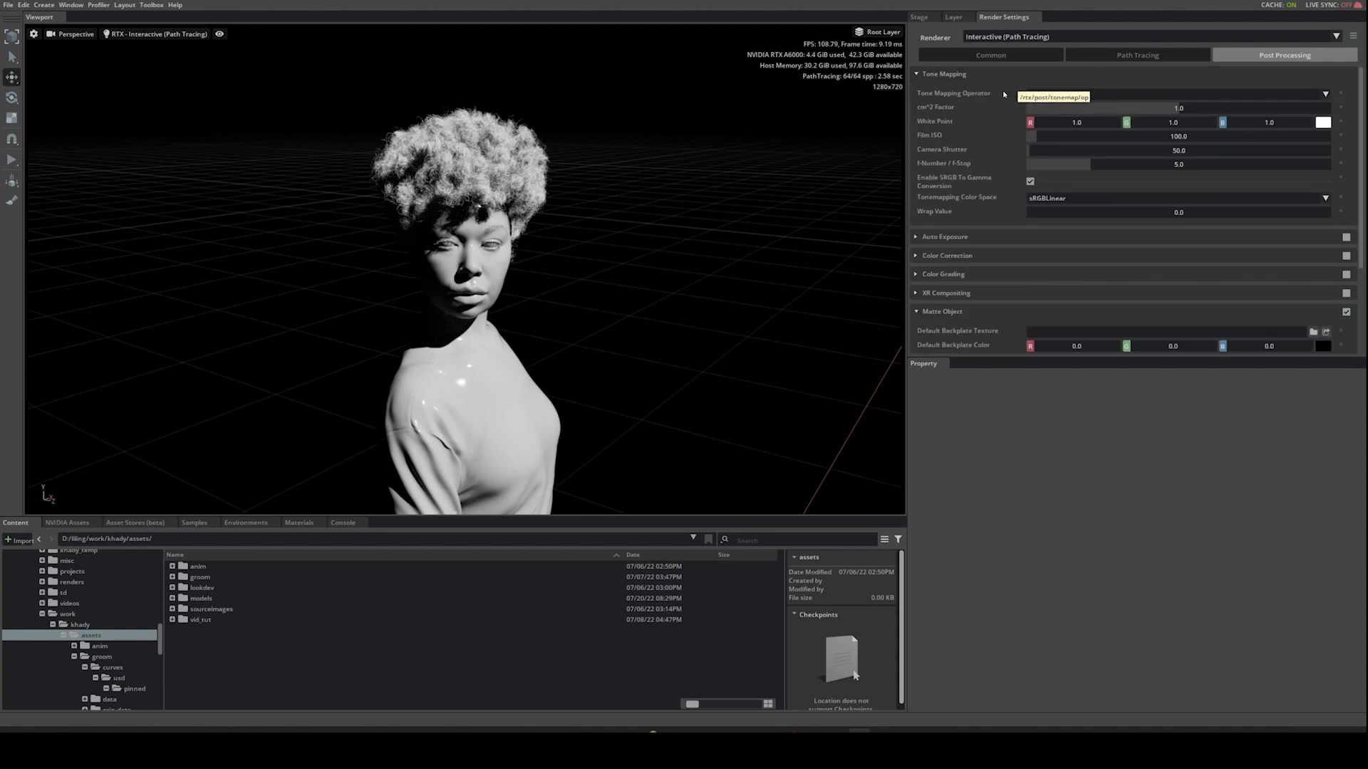
left_click(1079, 95)
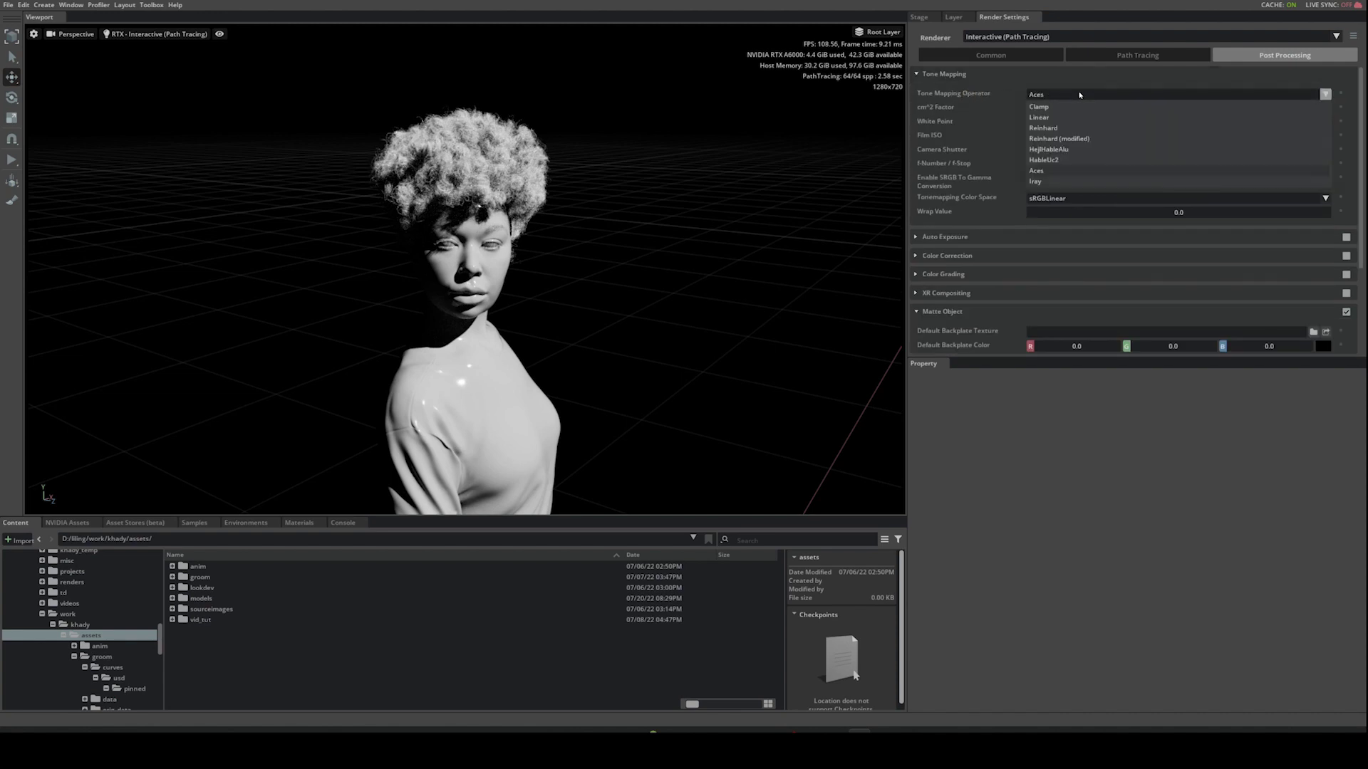
left_click(1049, 117)
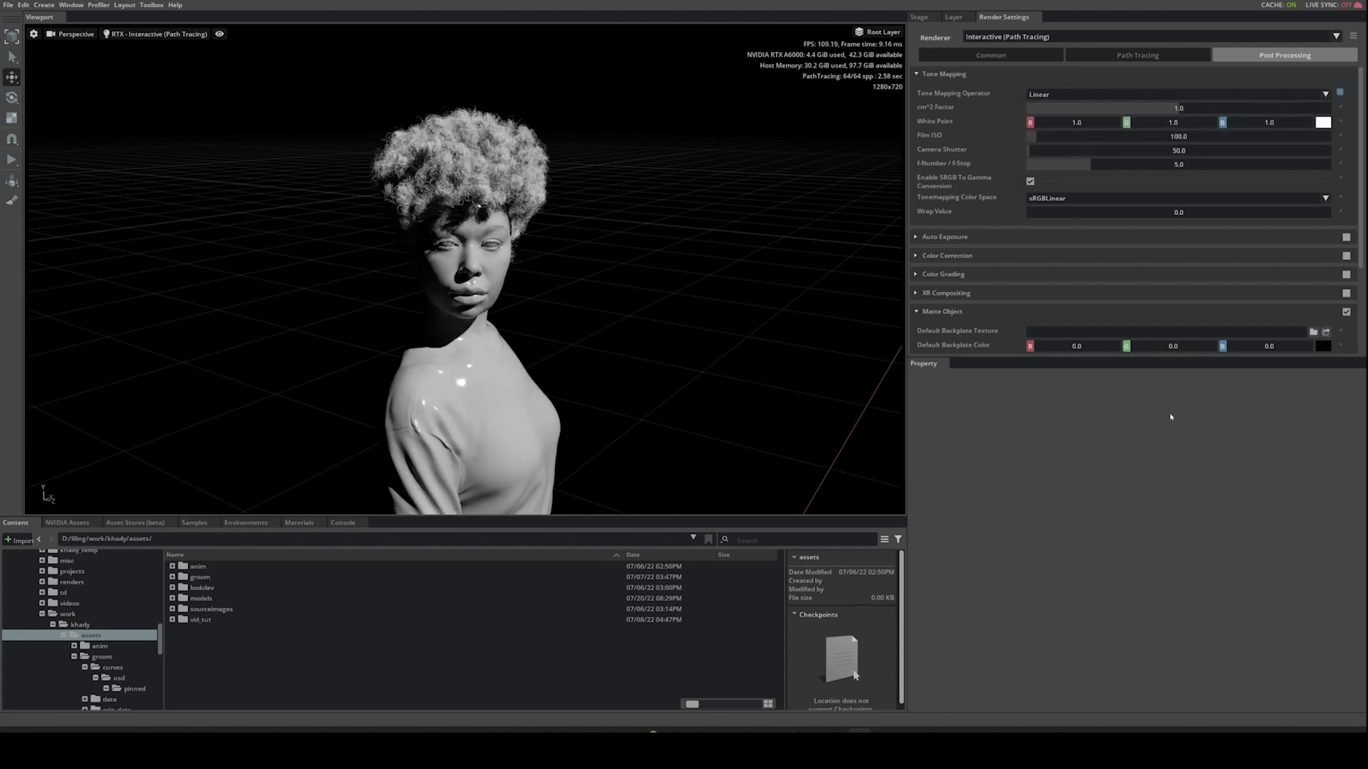
- Set path tracing Max Bounces and specular/transmission bounces to 8
left_click(1128, 55)
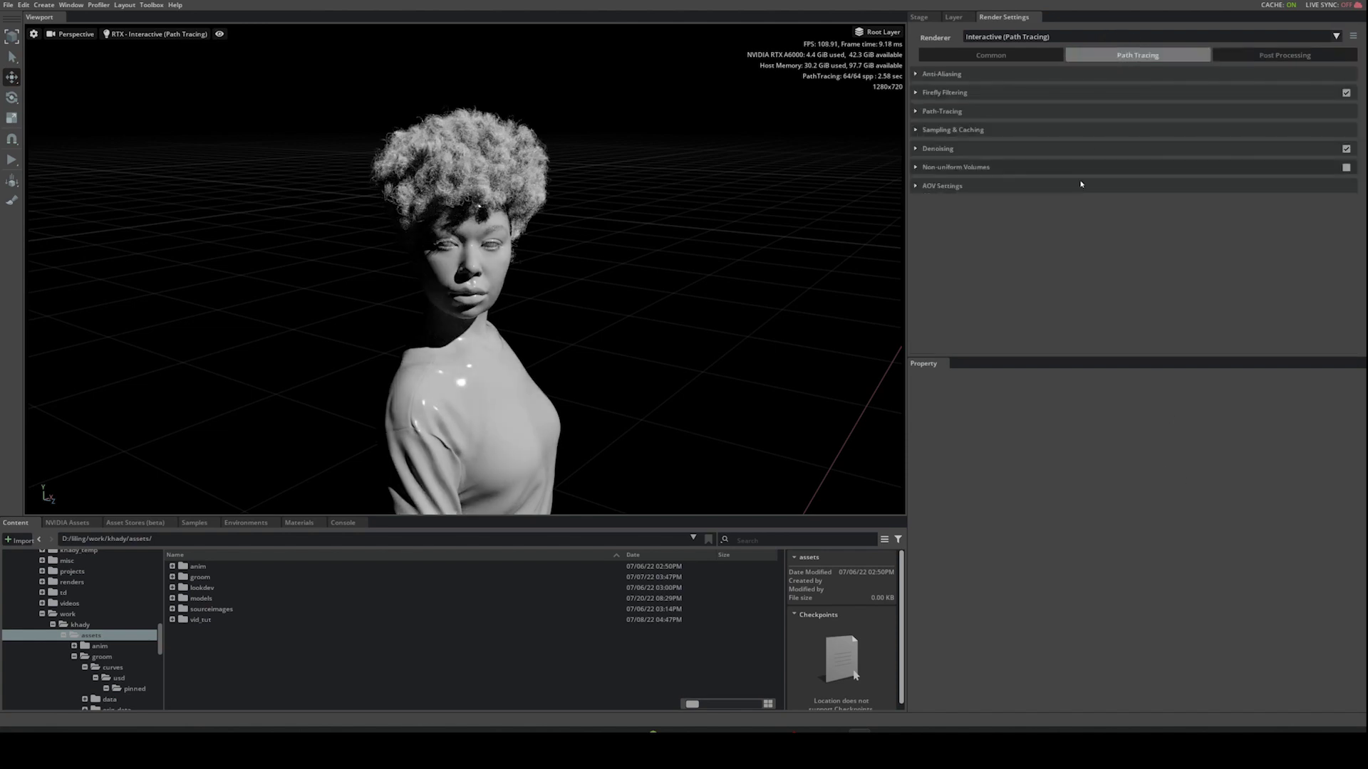
left_click(923, 112)
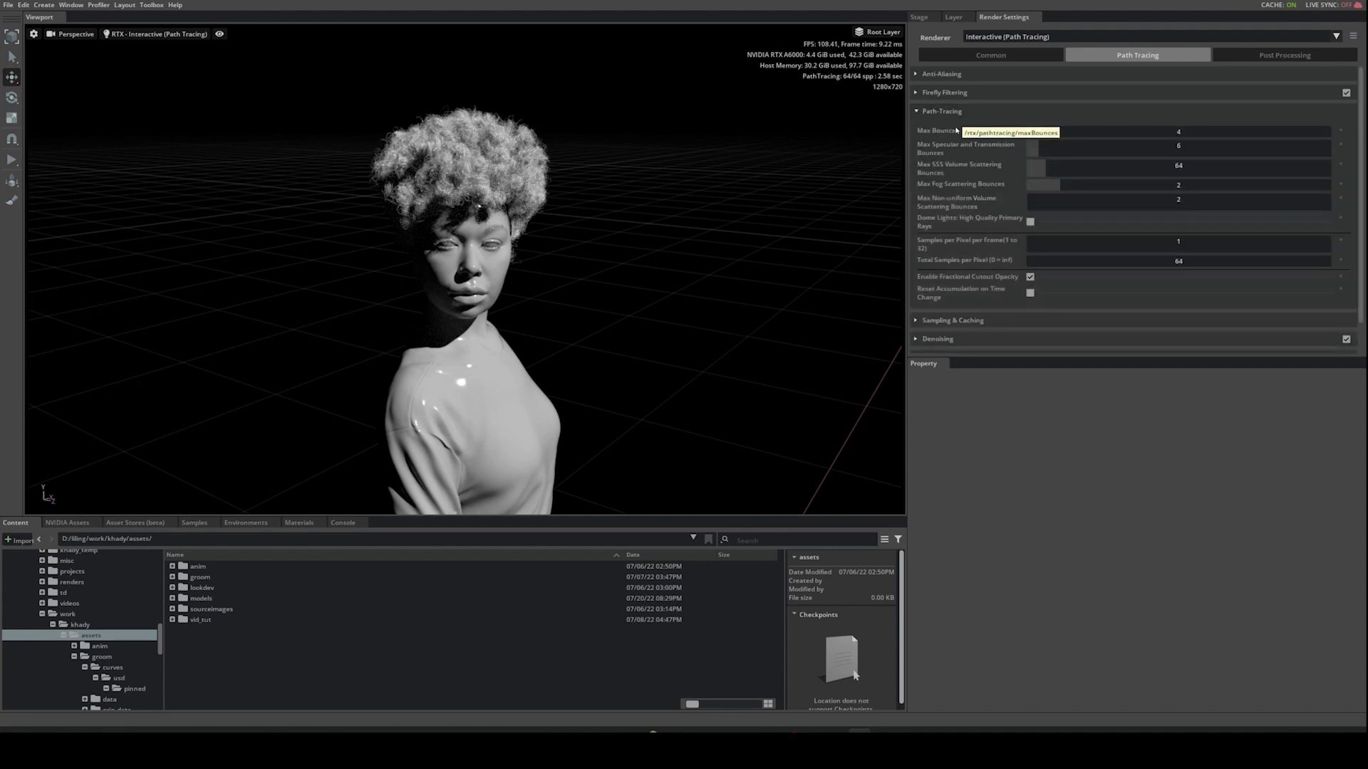
double_click(1032, 131)
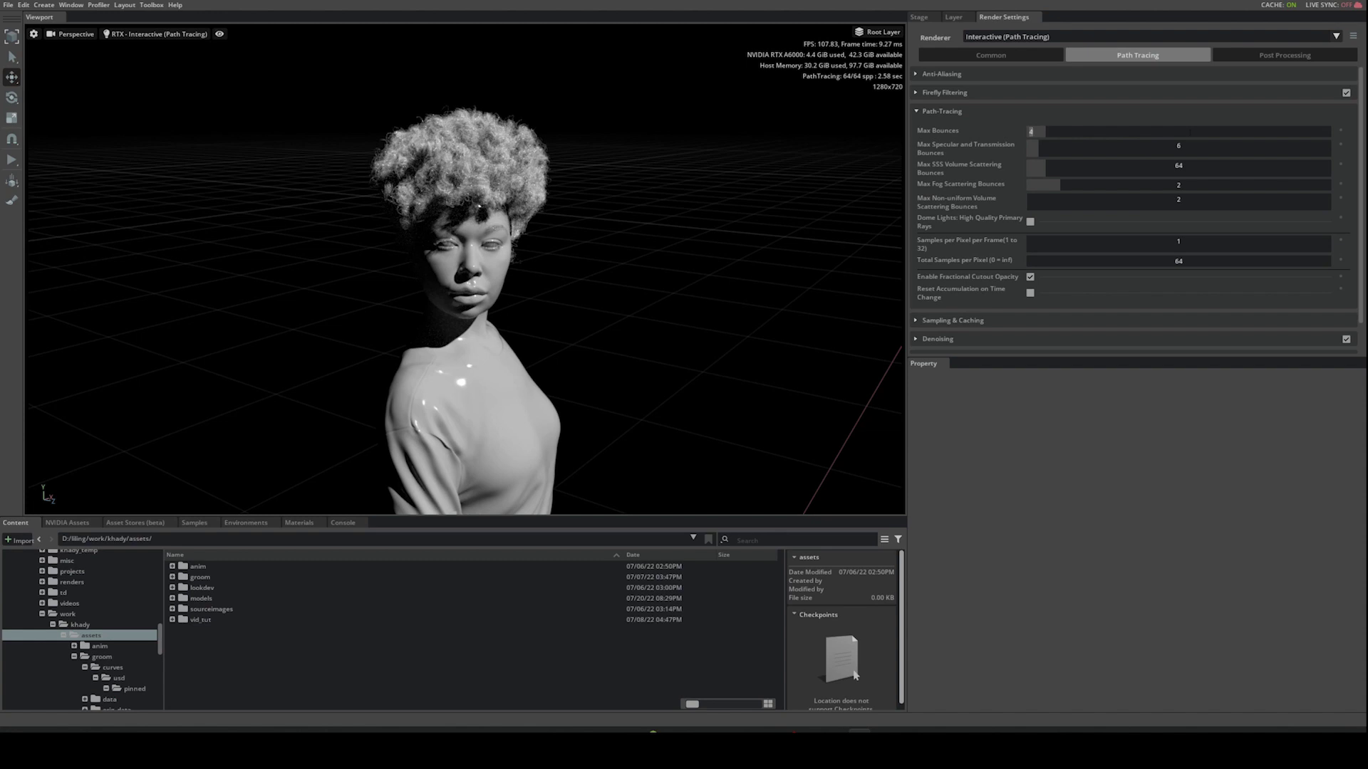
type("8")
key("Tab")
type("8")
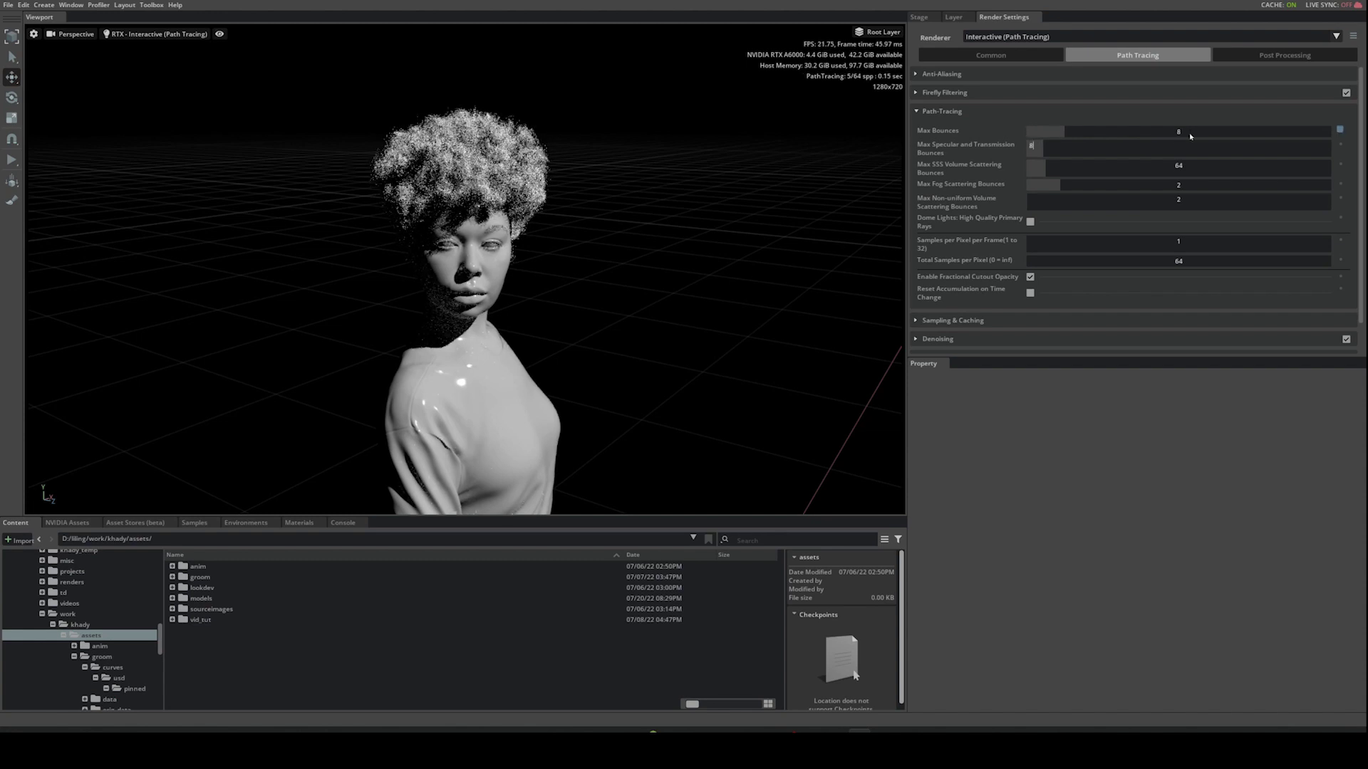
key("Return")
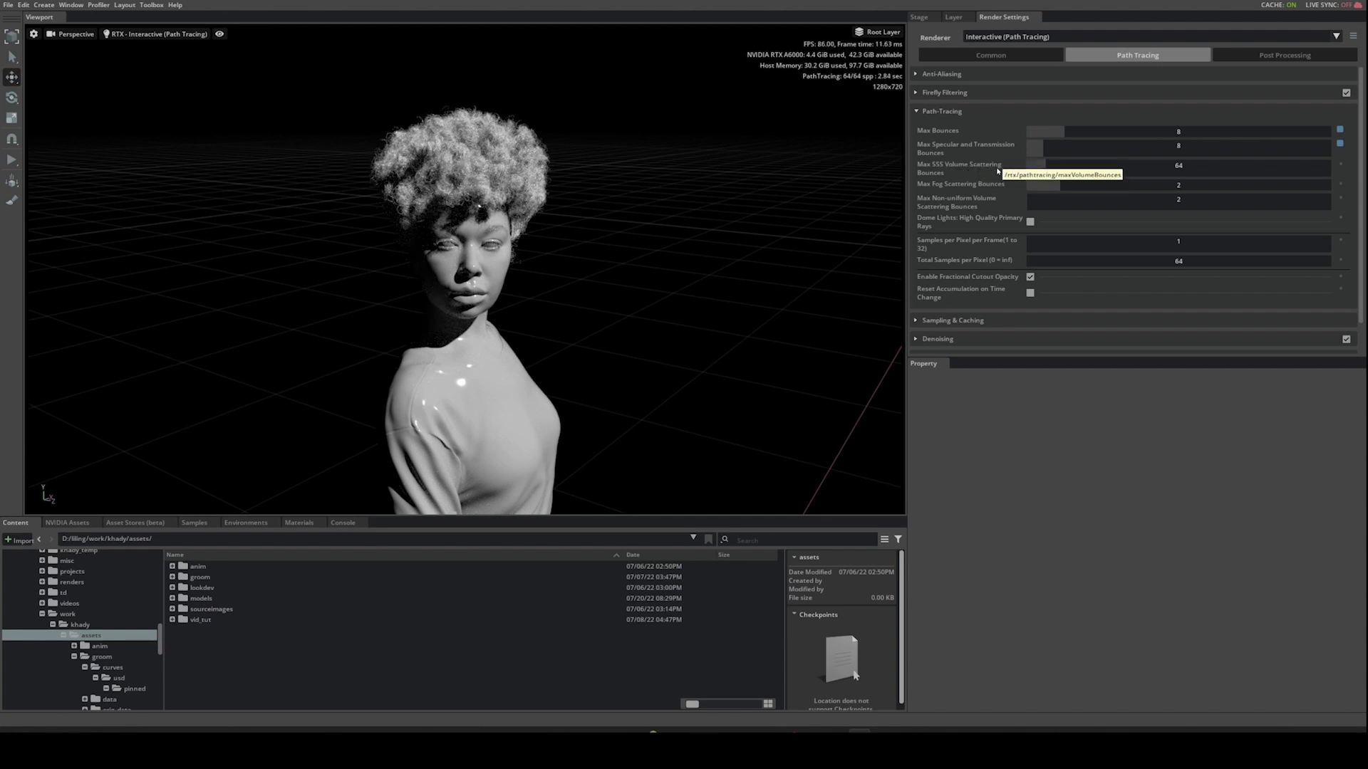
- Set Max SSS Volume Scattering Bounces and Total Samples per Pixel to 256, then open Help > Reference Guide
double_click(1033, 166)
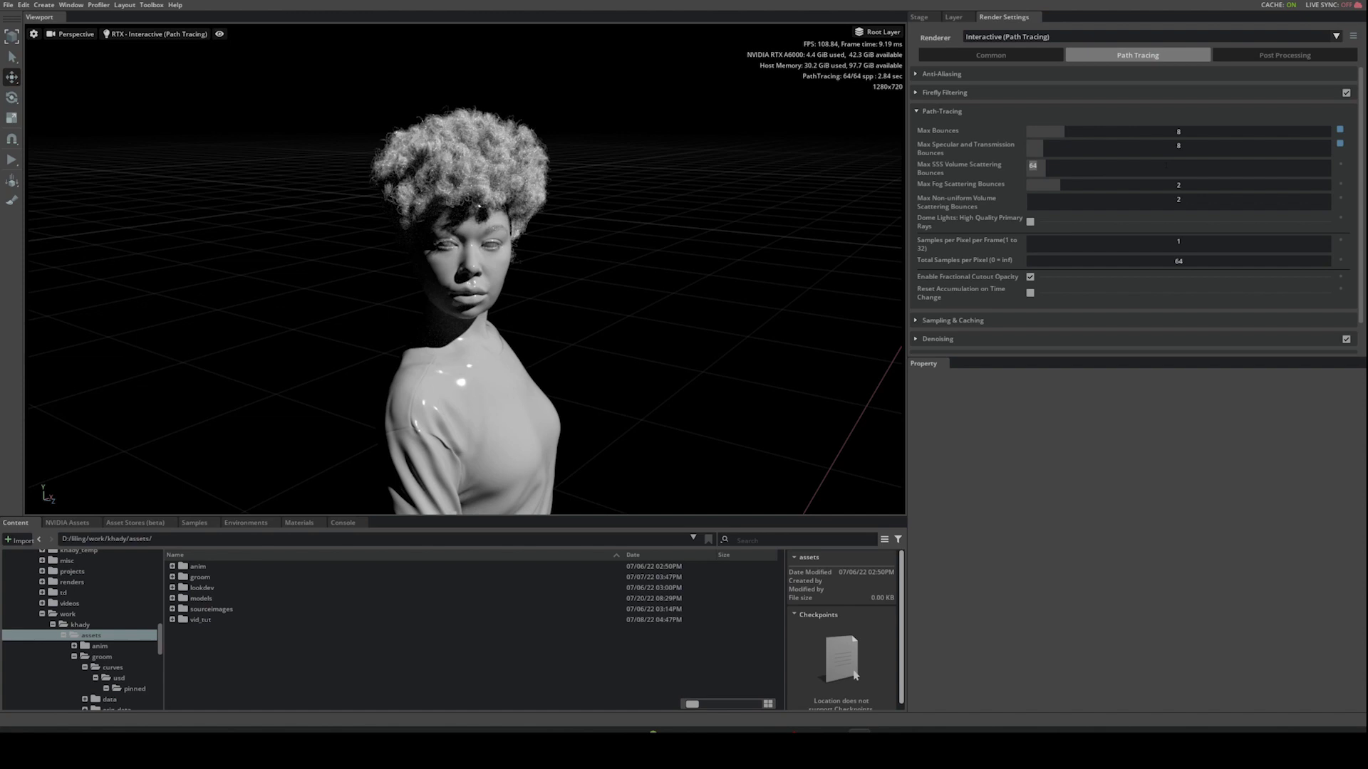
type("256")
key("Return")
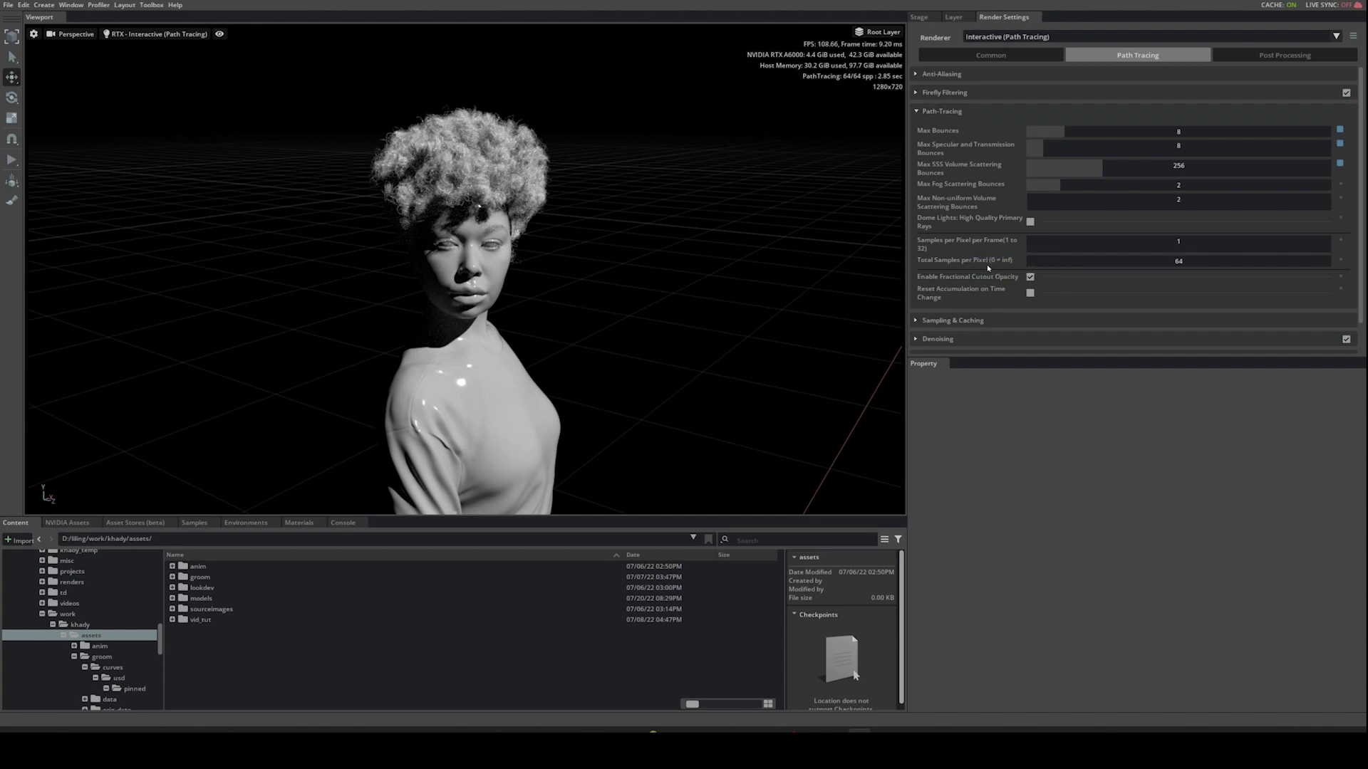
double_click(1181, 261)
type("256")
key("Return")
left_click(176, 7)
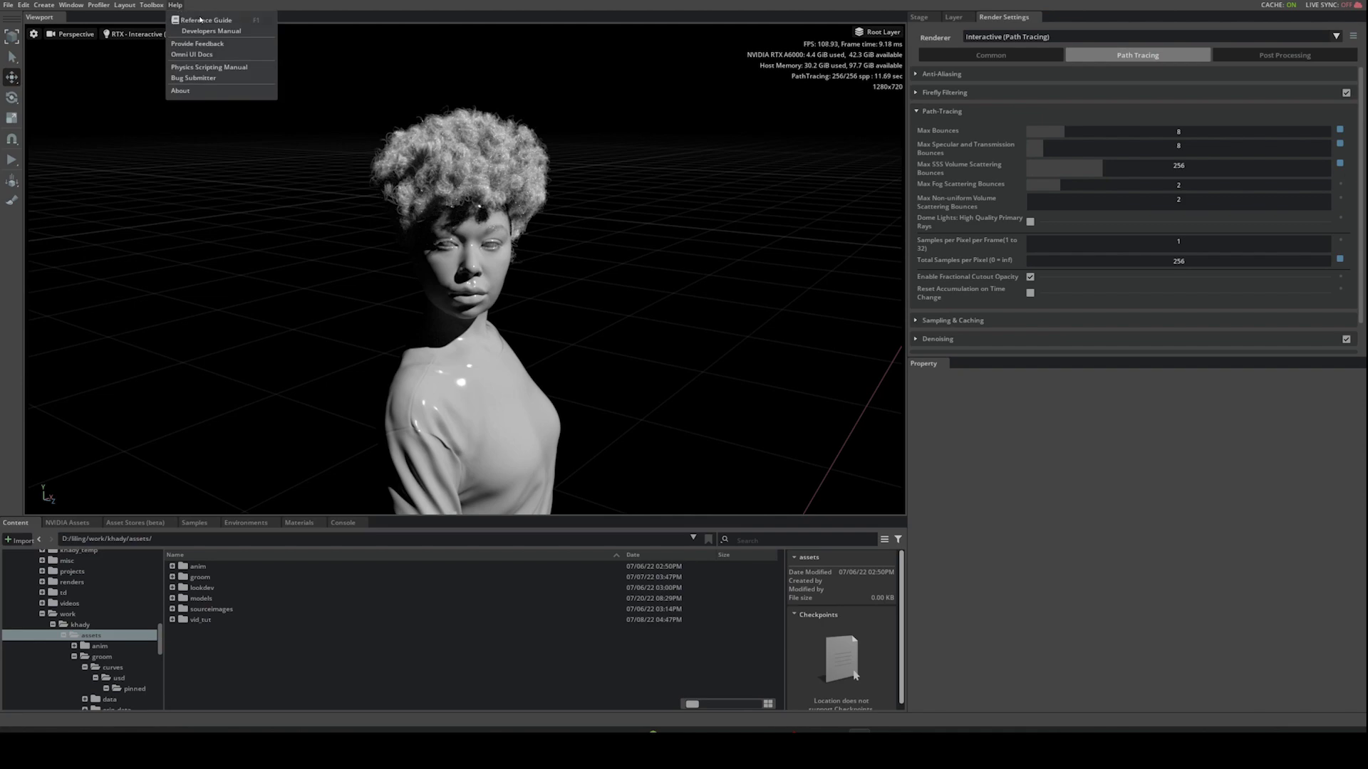
left_click(202, 21)
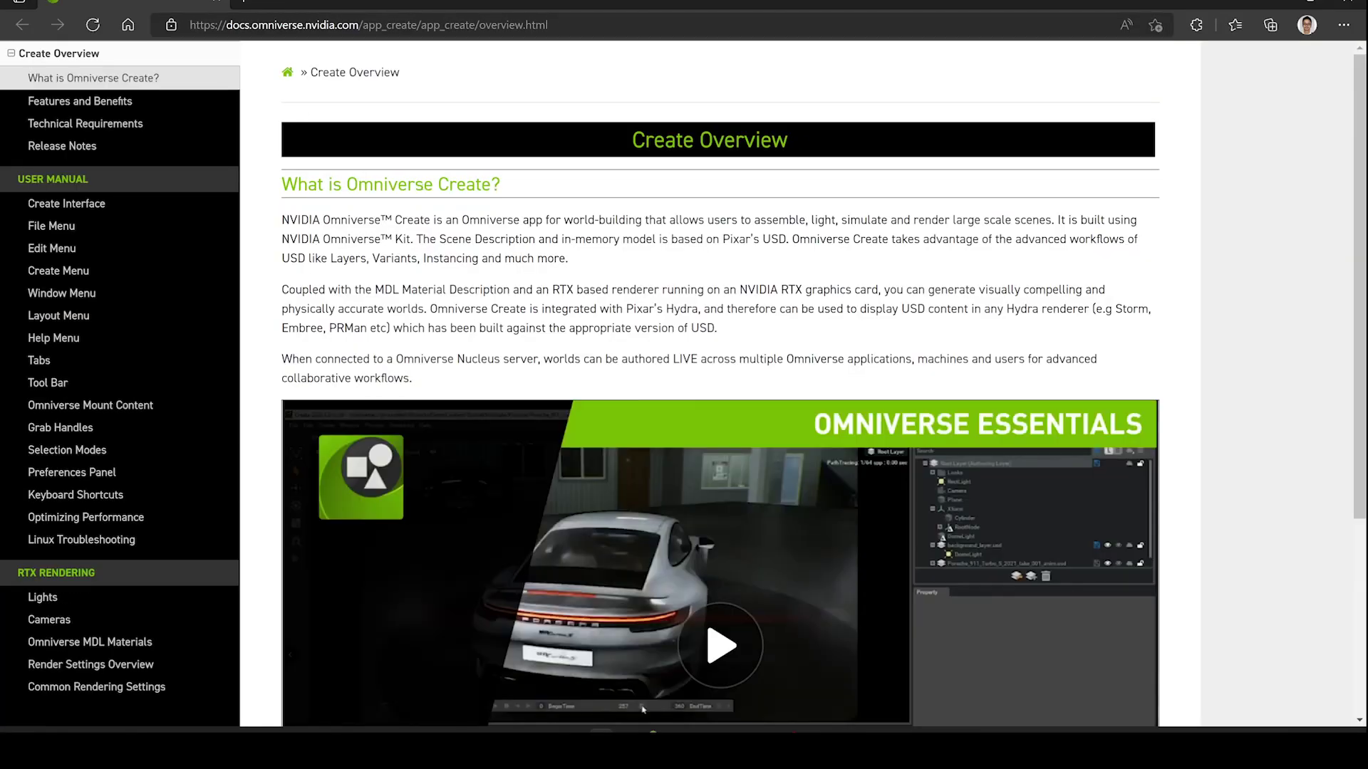
- Go to the Render Settings Overview docs page and scroll to Save Render Settings
scroll(720, 385, "down", 3)
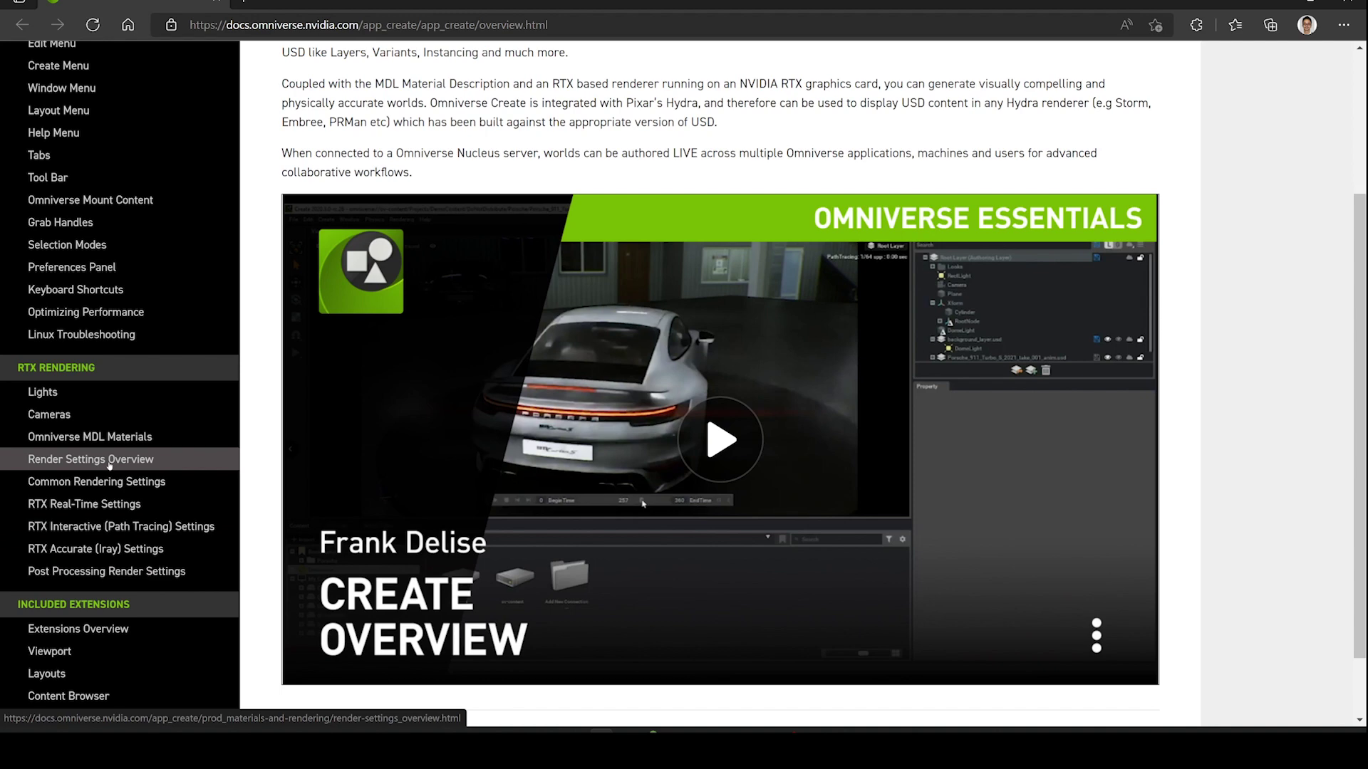
left_click(109, 459)
scroll(128, 556, "down", 2)
scroll(134, 574, "up", 1)
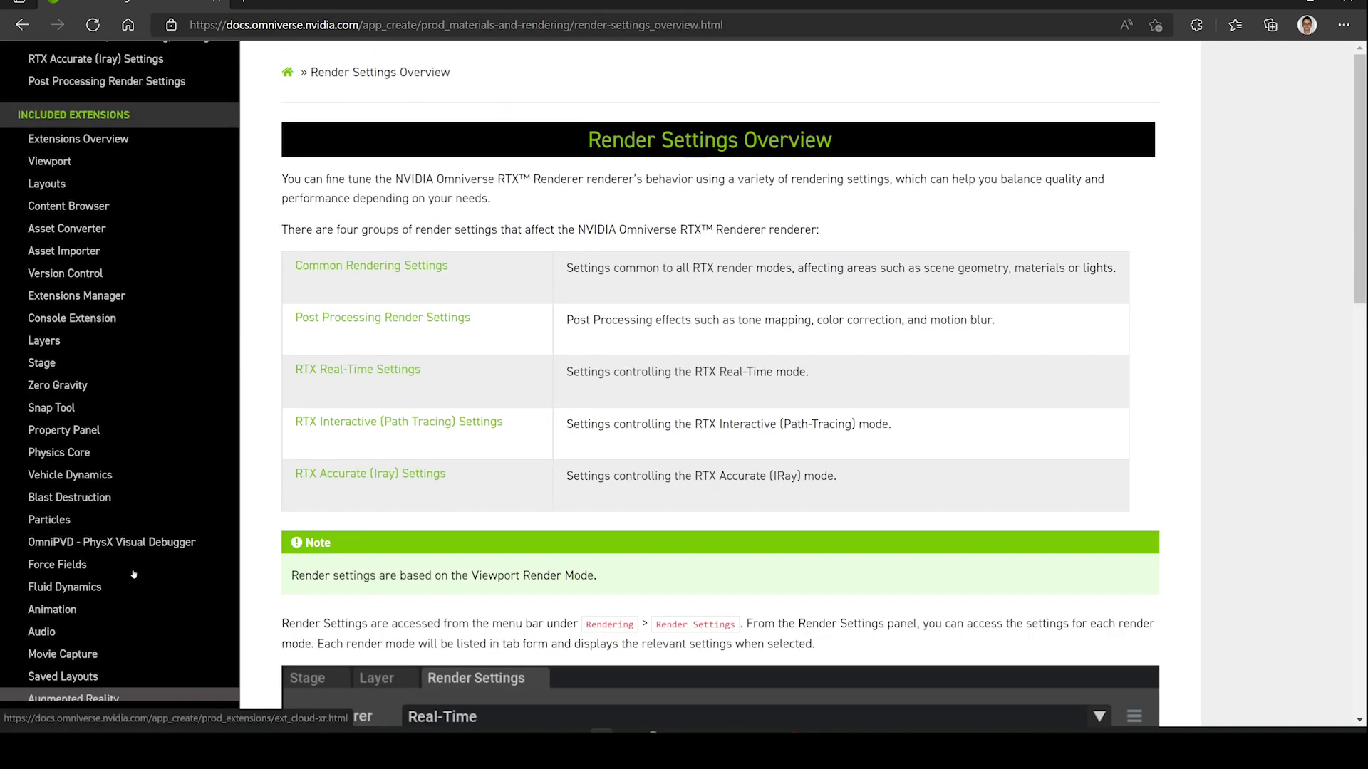
scroll(133, 574, "up", 5)
scroll(750, 391, "down", 5)
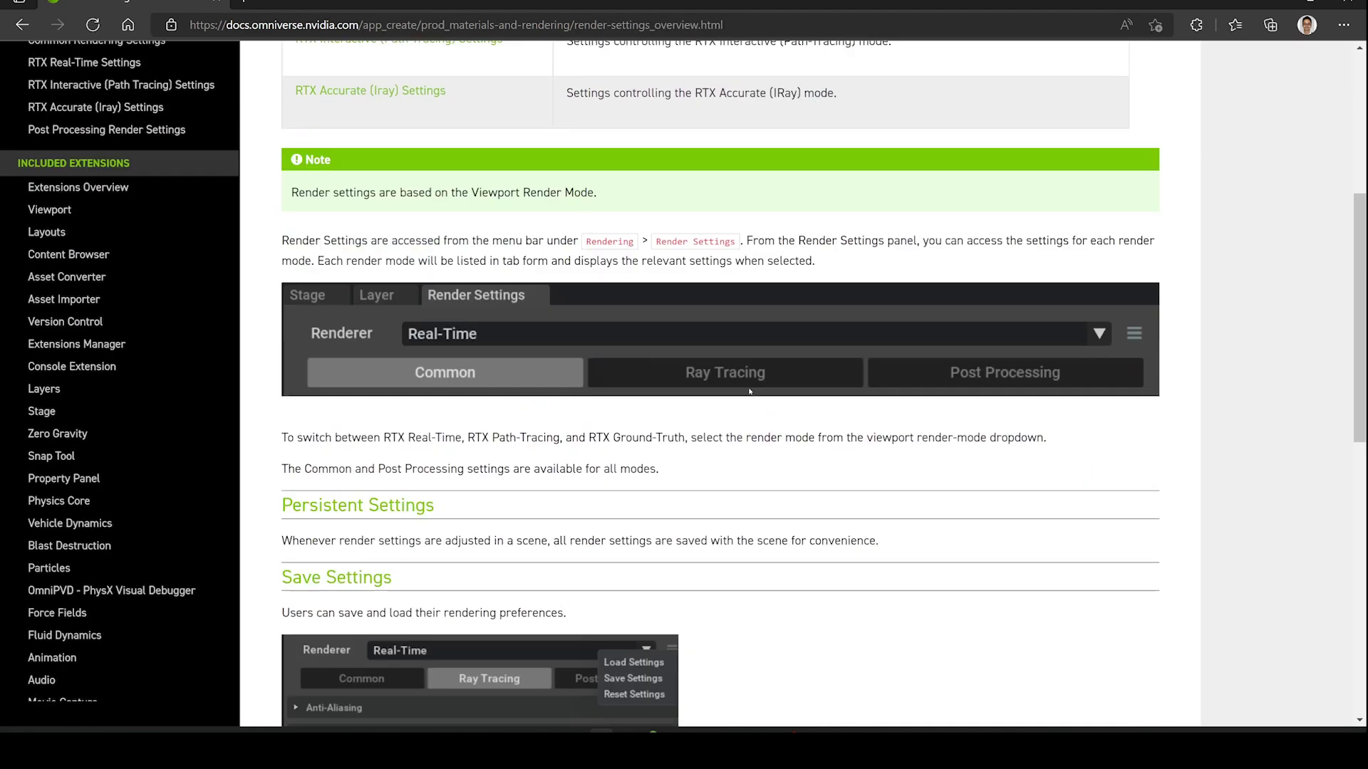
scroll(749, 392, "down", 4)
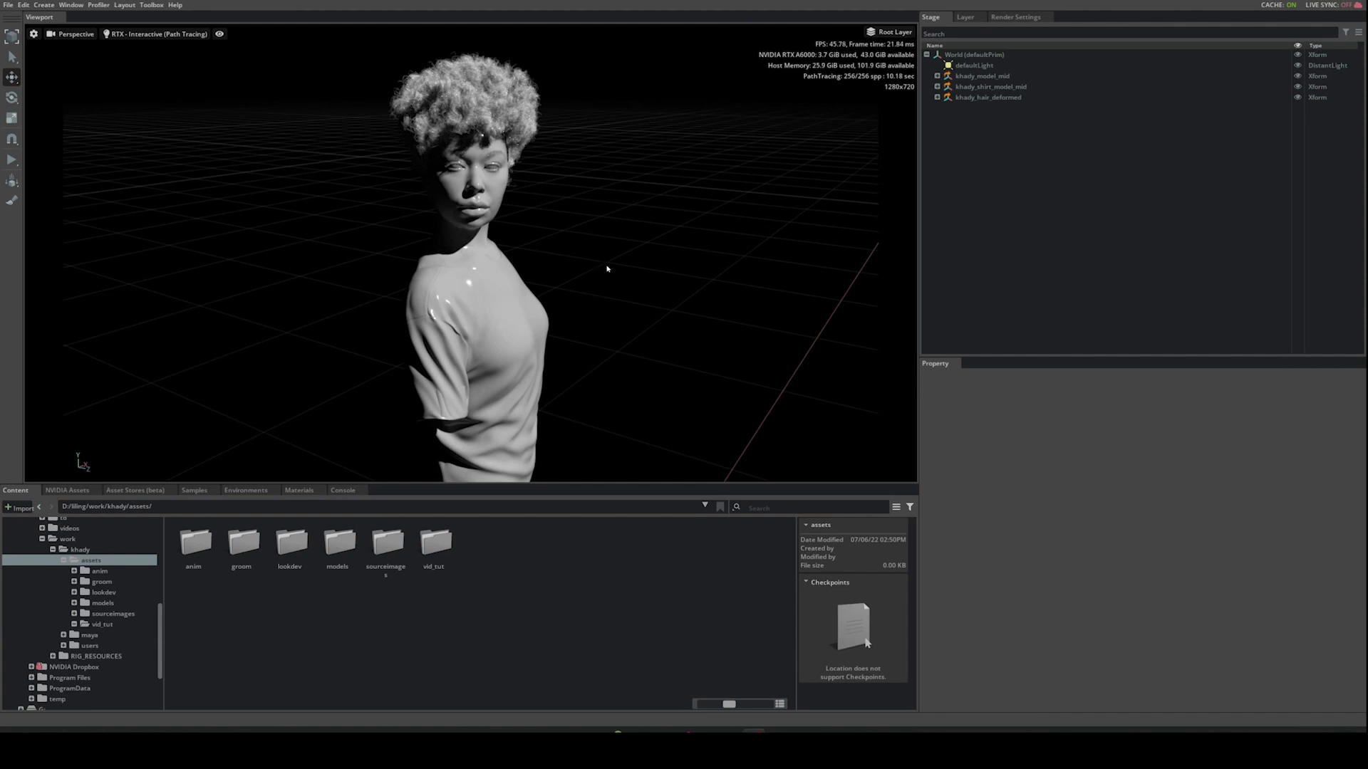
- Create a camera from the current Perspective view and select it in the Stage
left_click(76, 35)
mouse_move(105, 40)
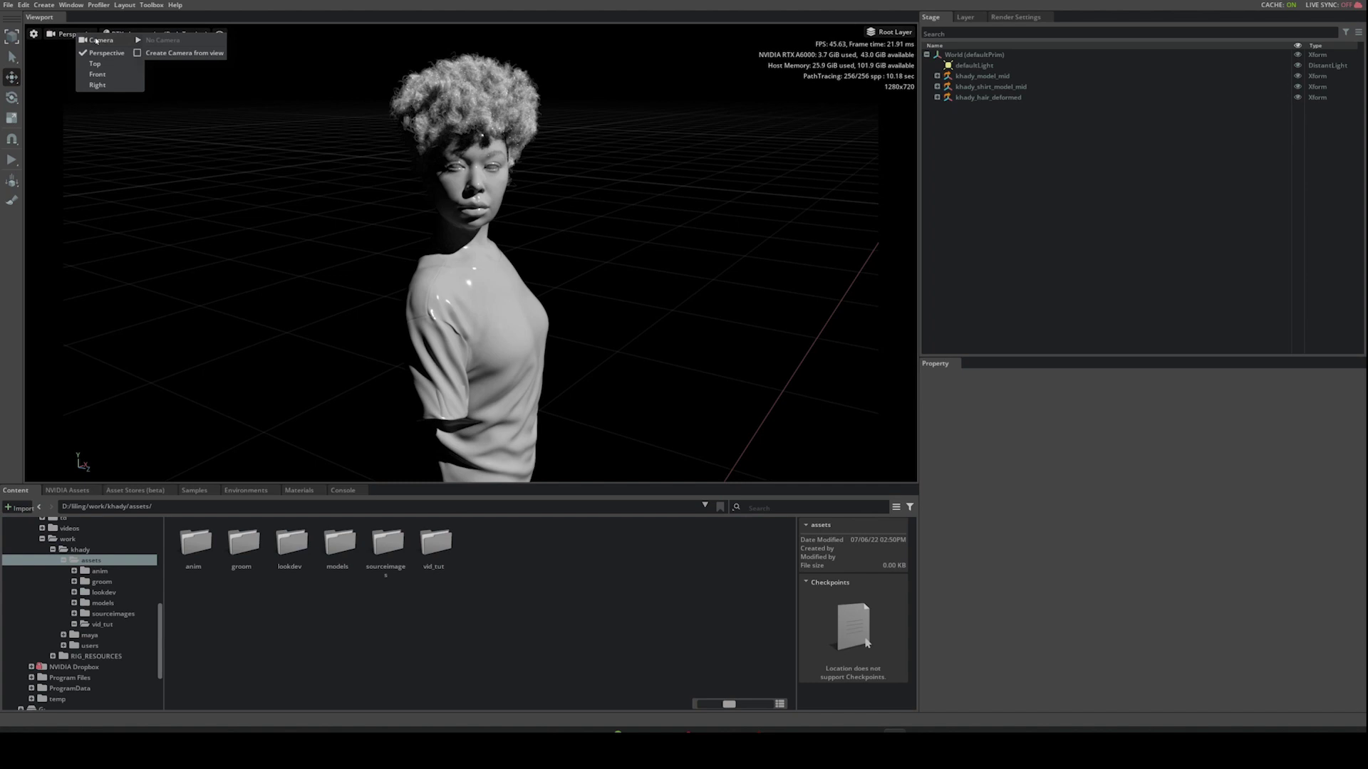
left_click(195, 53)
left_click(1008, 135)
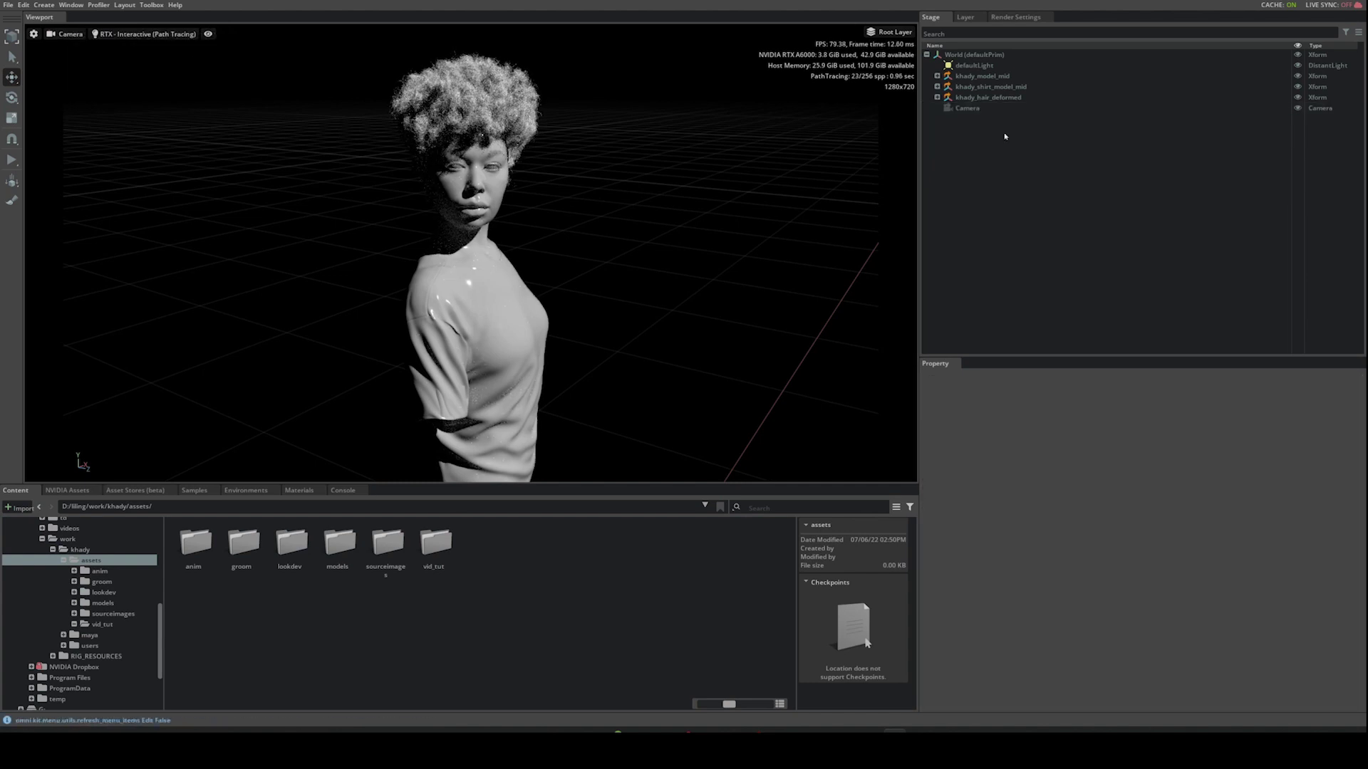
left_click(963, 107)
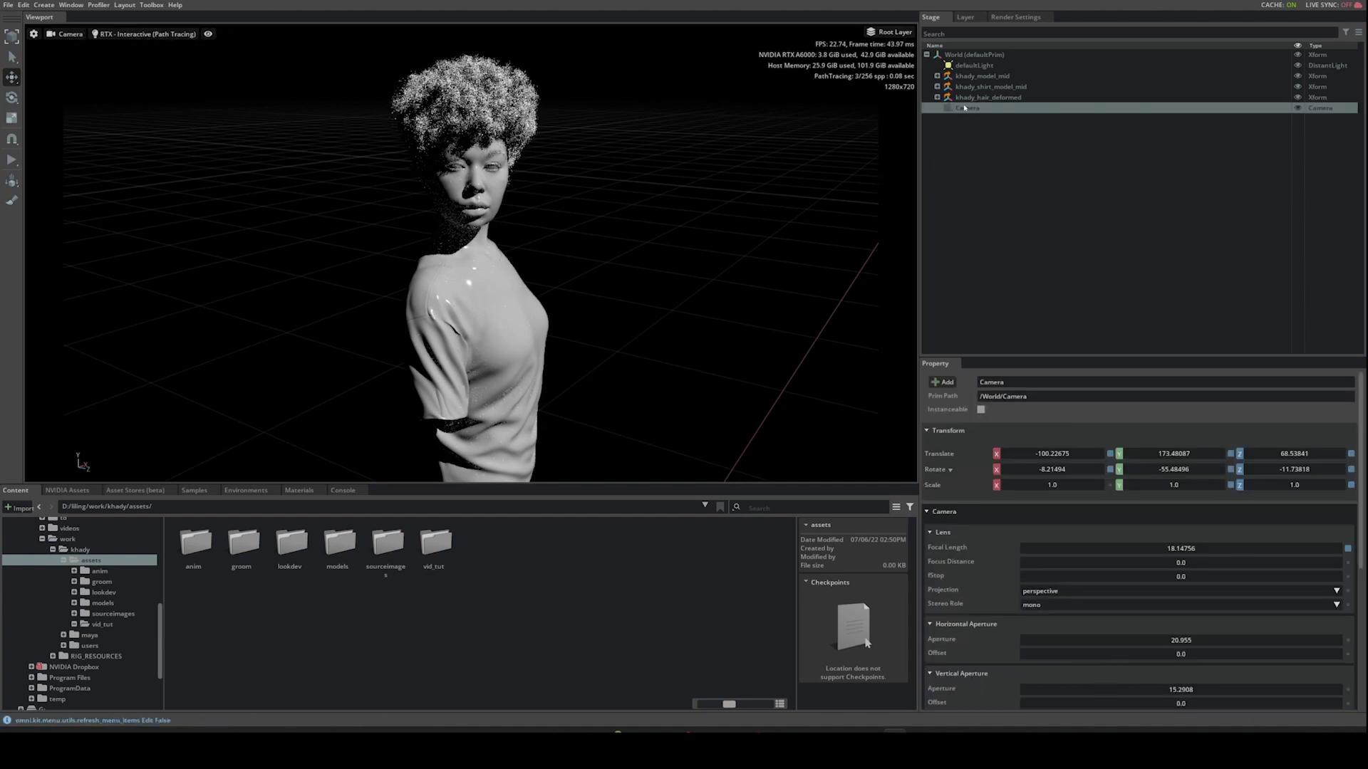
- Set the camera focal length to 180 and dolly it back to frame the bust
double_click(1192, 550)
type("180")
key("Return")
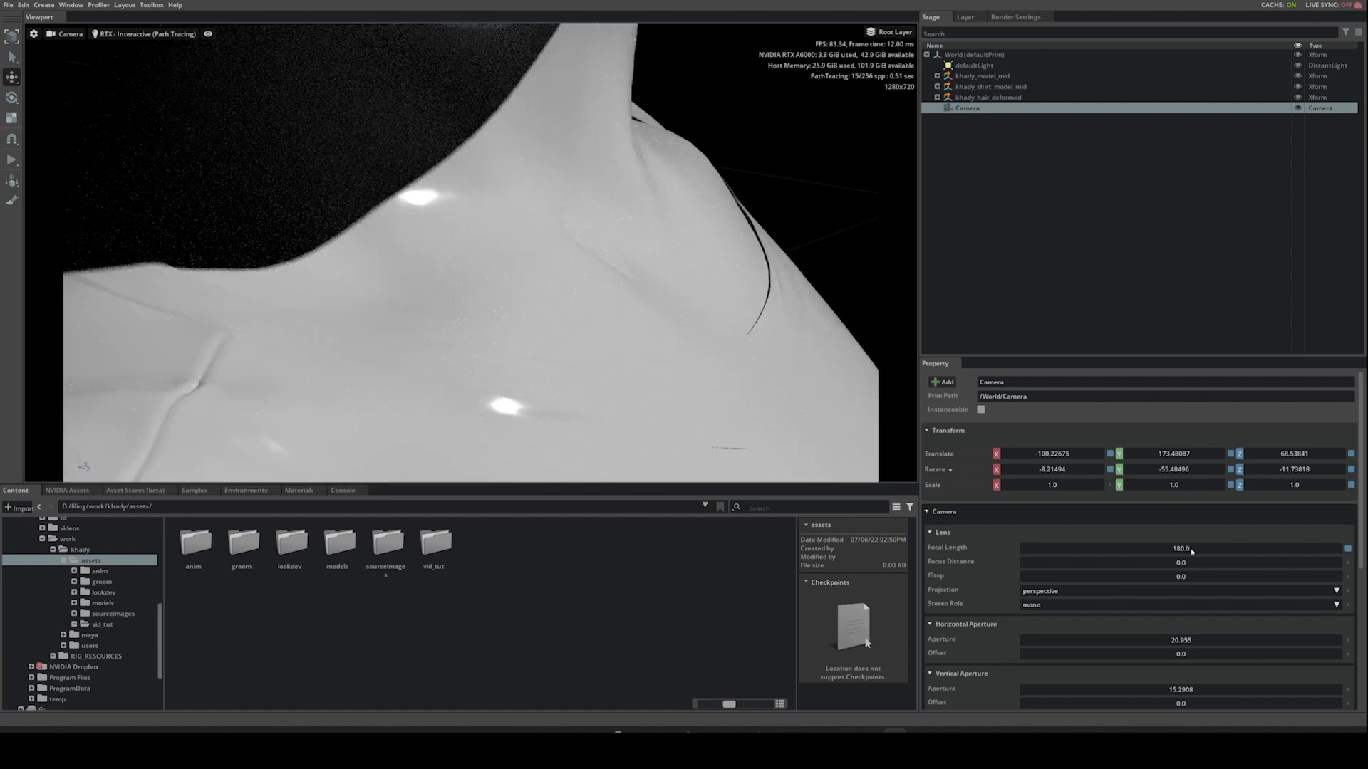
scroll(689, 297, "down", 10)
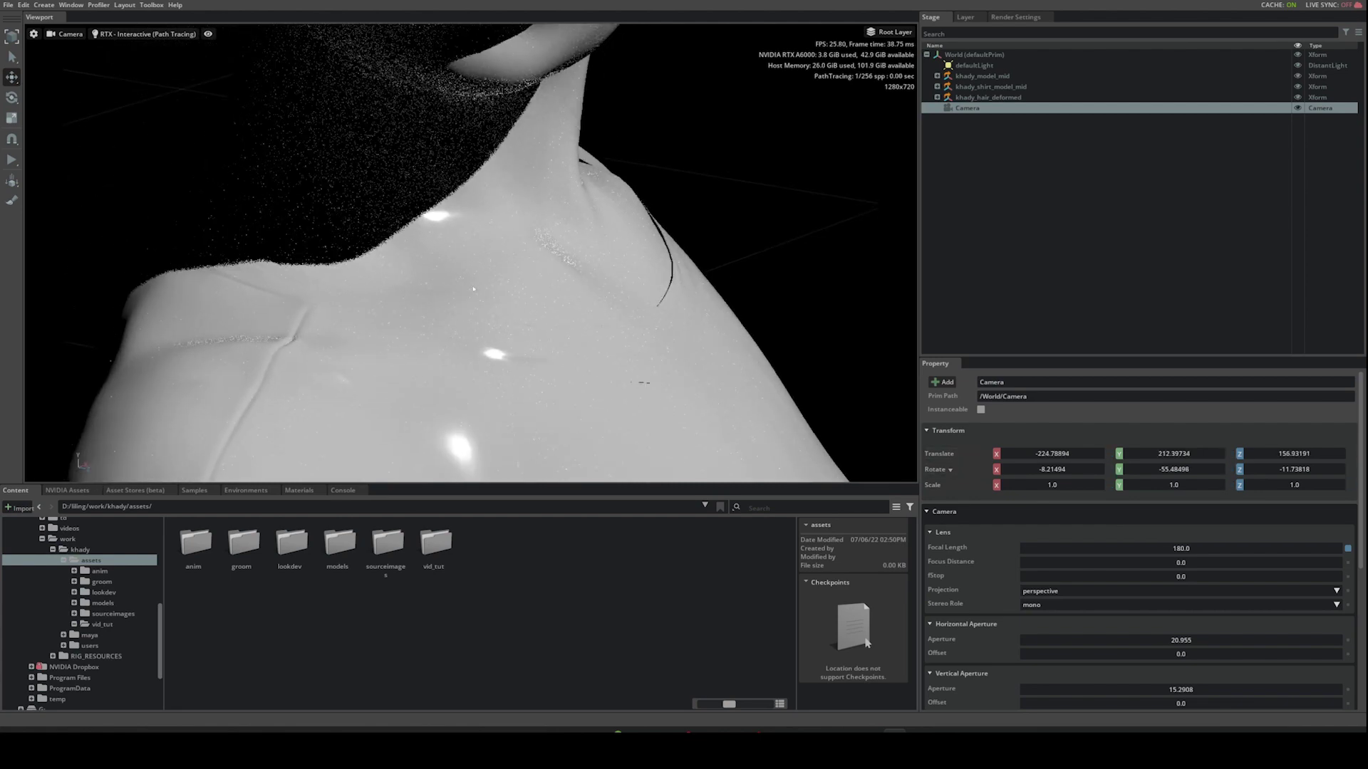
scroll(689, 297, "down", 15)
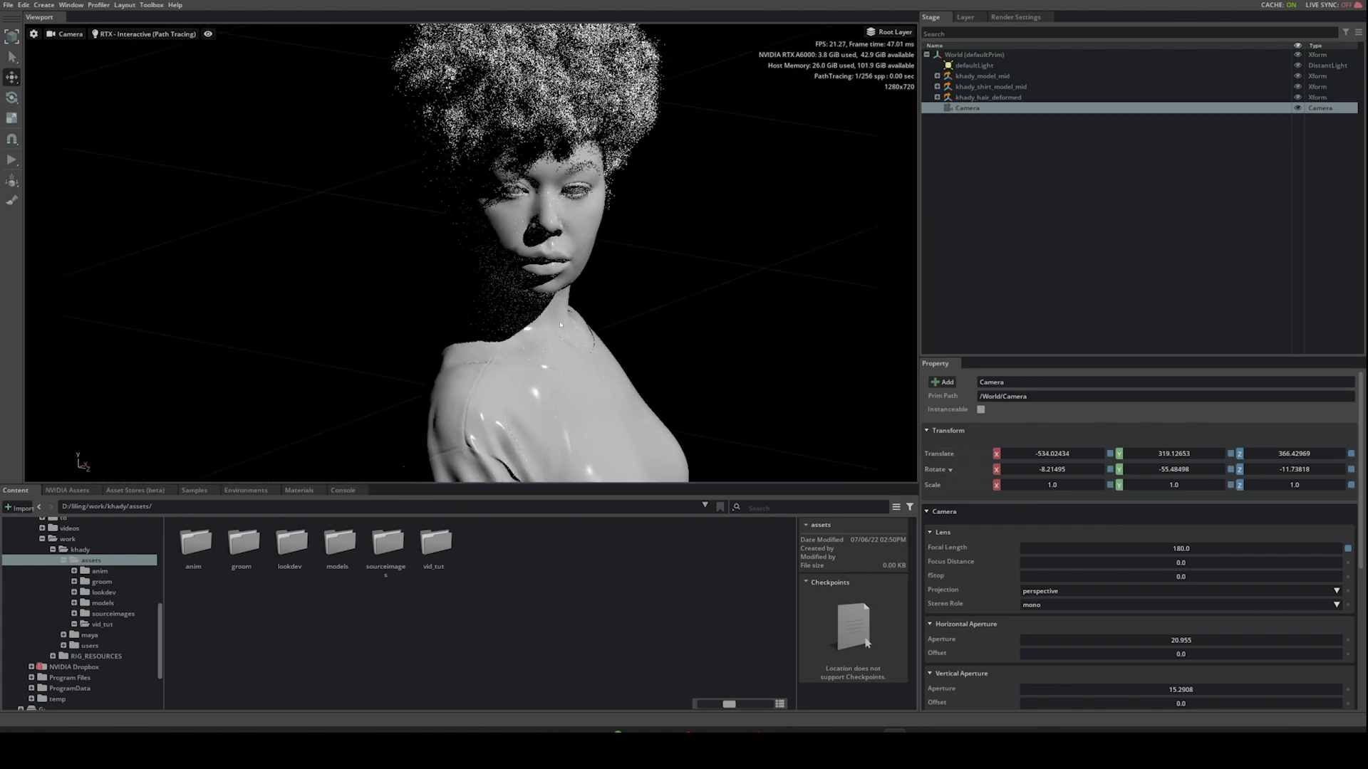
scroll(397, 309, "down", 2)
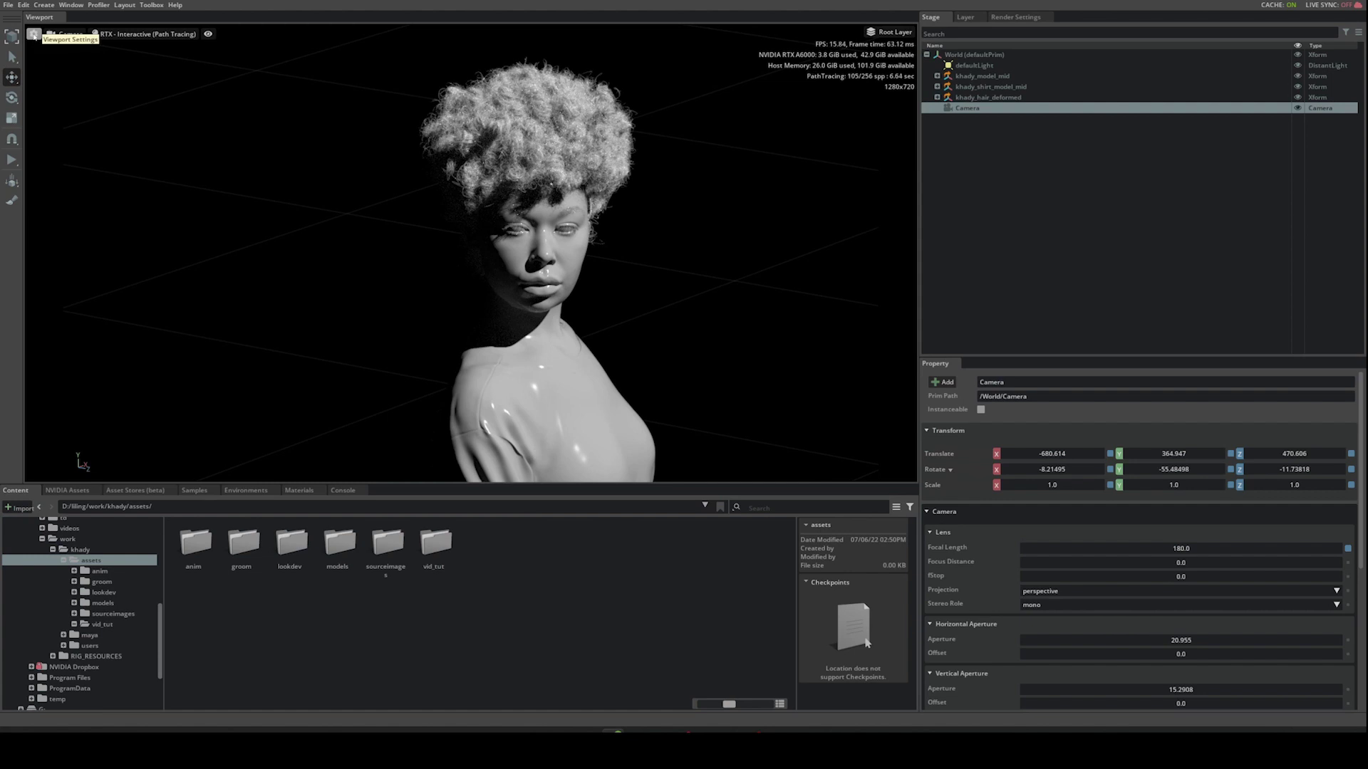
- Open Viewport Settings and expand the Render Resolution dropdown
left_click(34, 35)
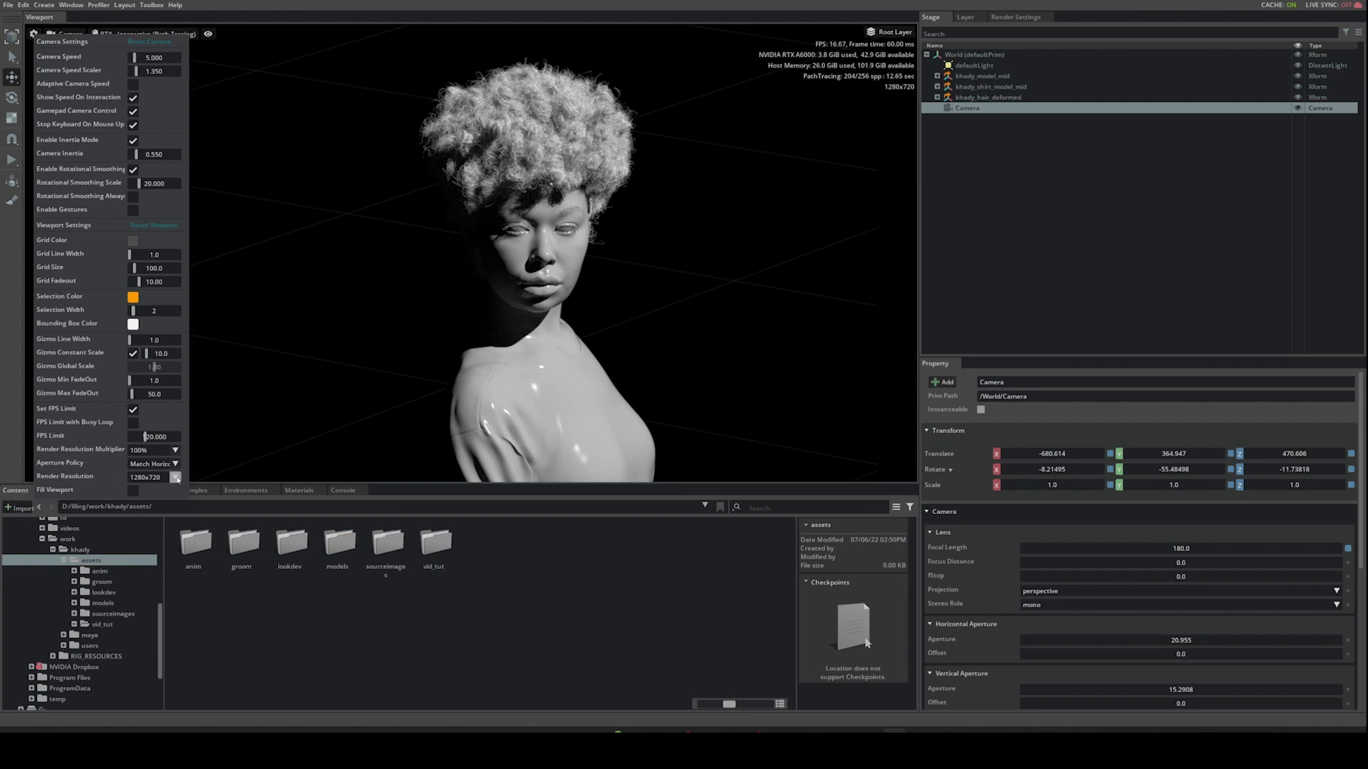
left_click(176, 478)
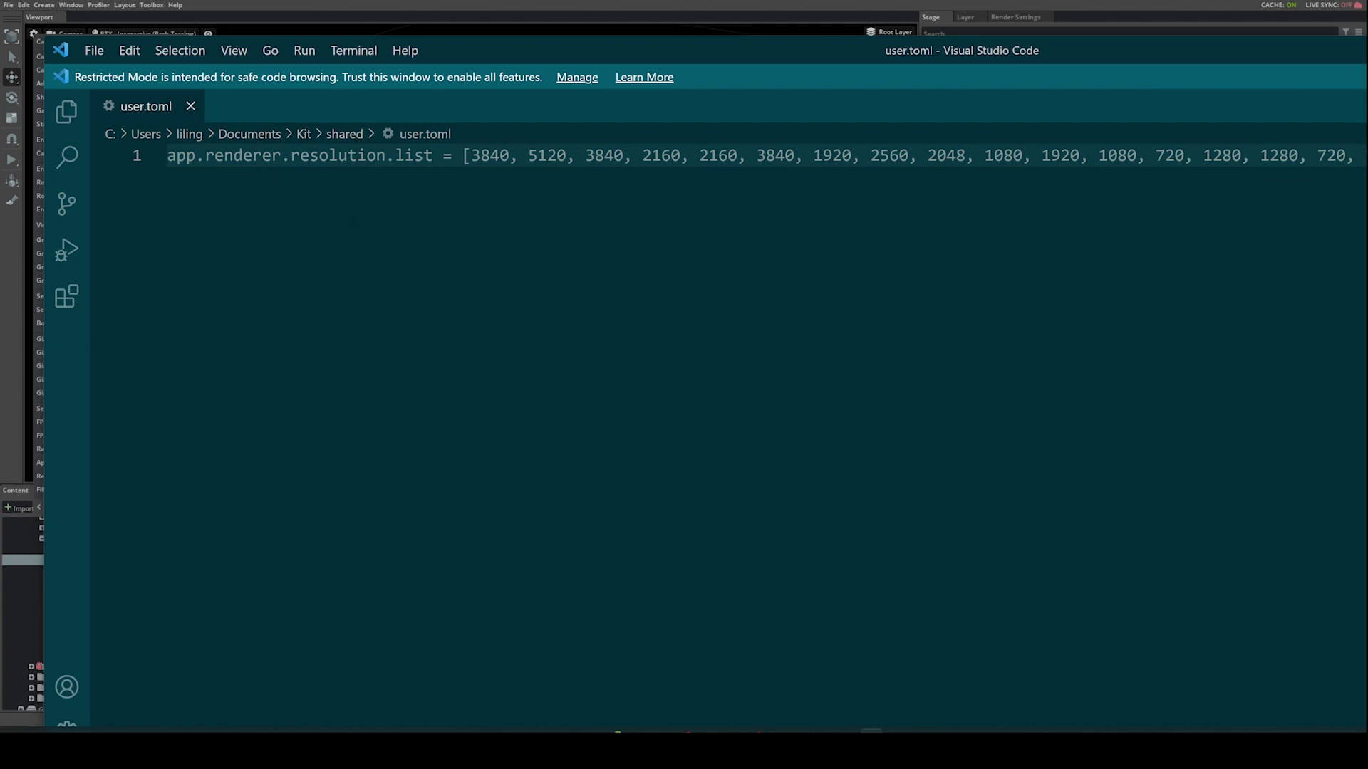
- Review the app.renderer.resolution.list entries in user.toml, including the 3840, 5120 pair
double_click(263, 155)
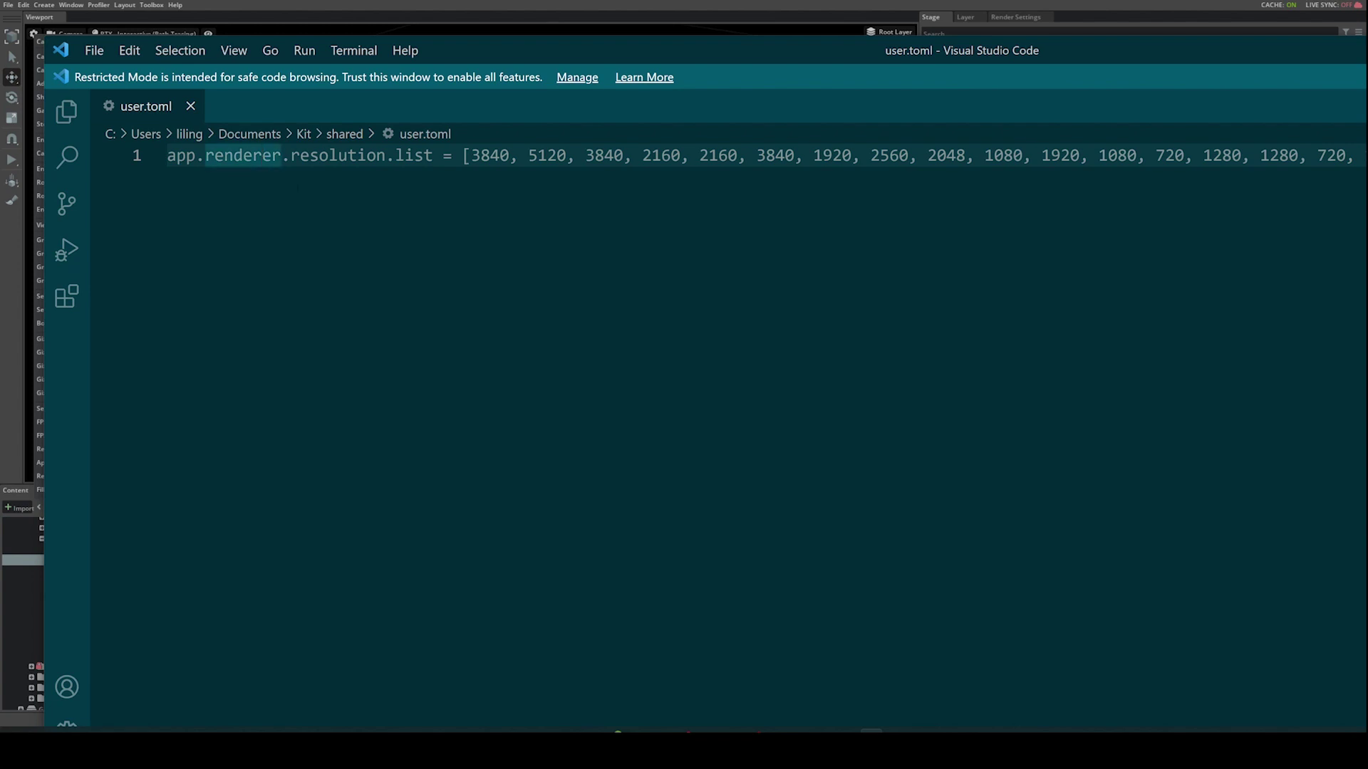
key("Right")
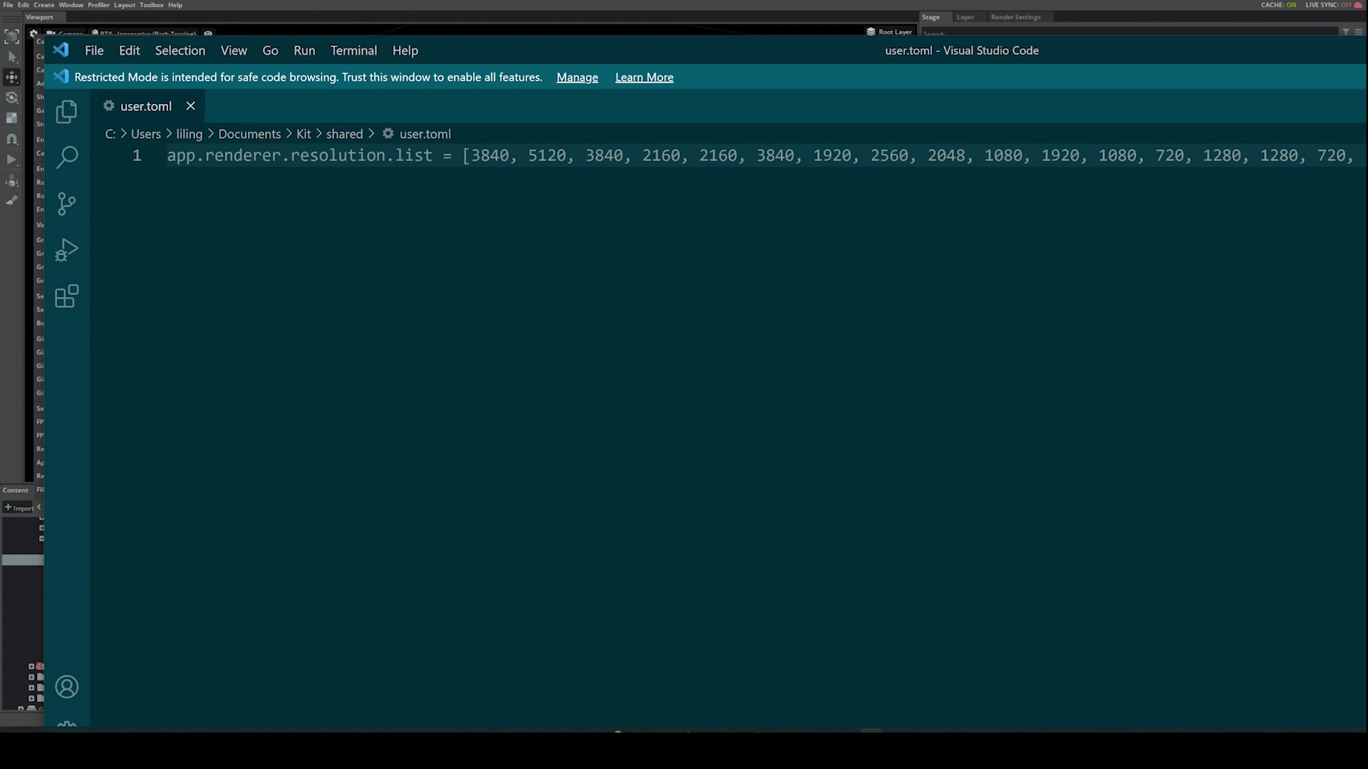
left_click_drag(469, 155, 568, 155)
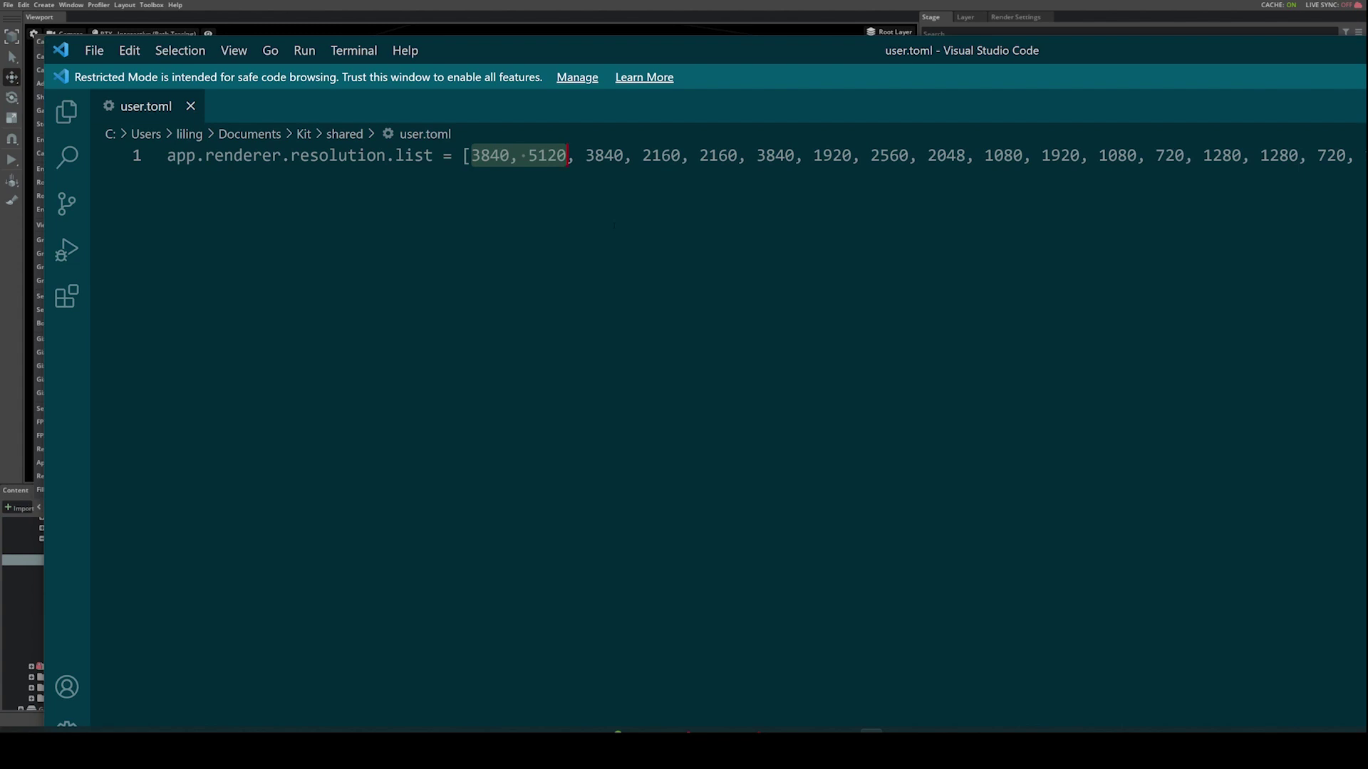
key("Escape")
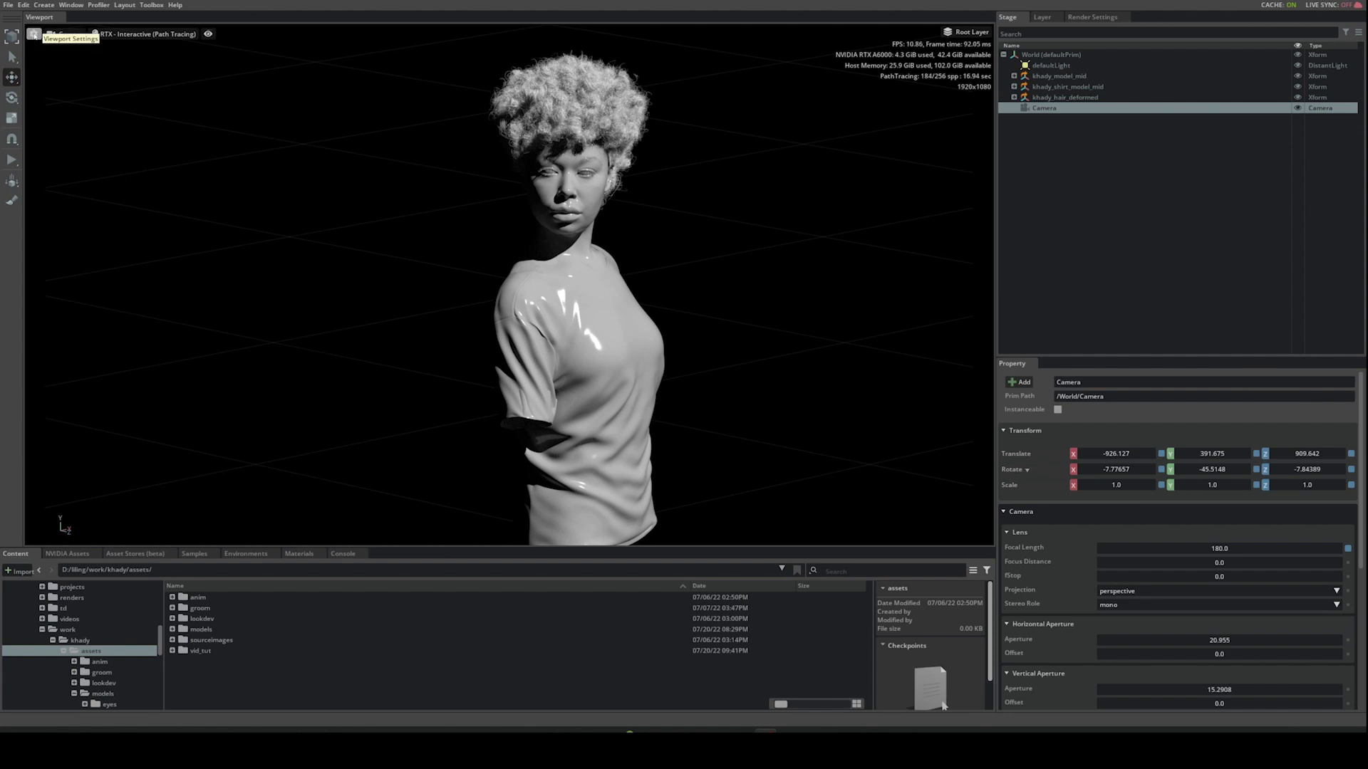
- Set the viewport render resolution to the 1920x2560 portrait size
left_click(34, 34)
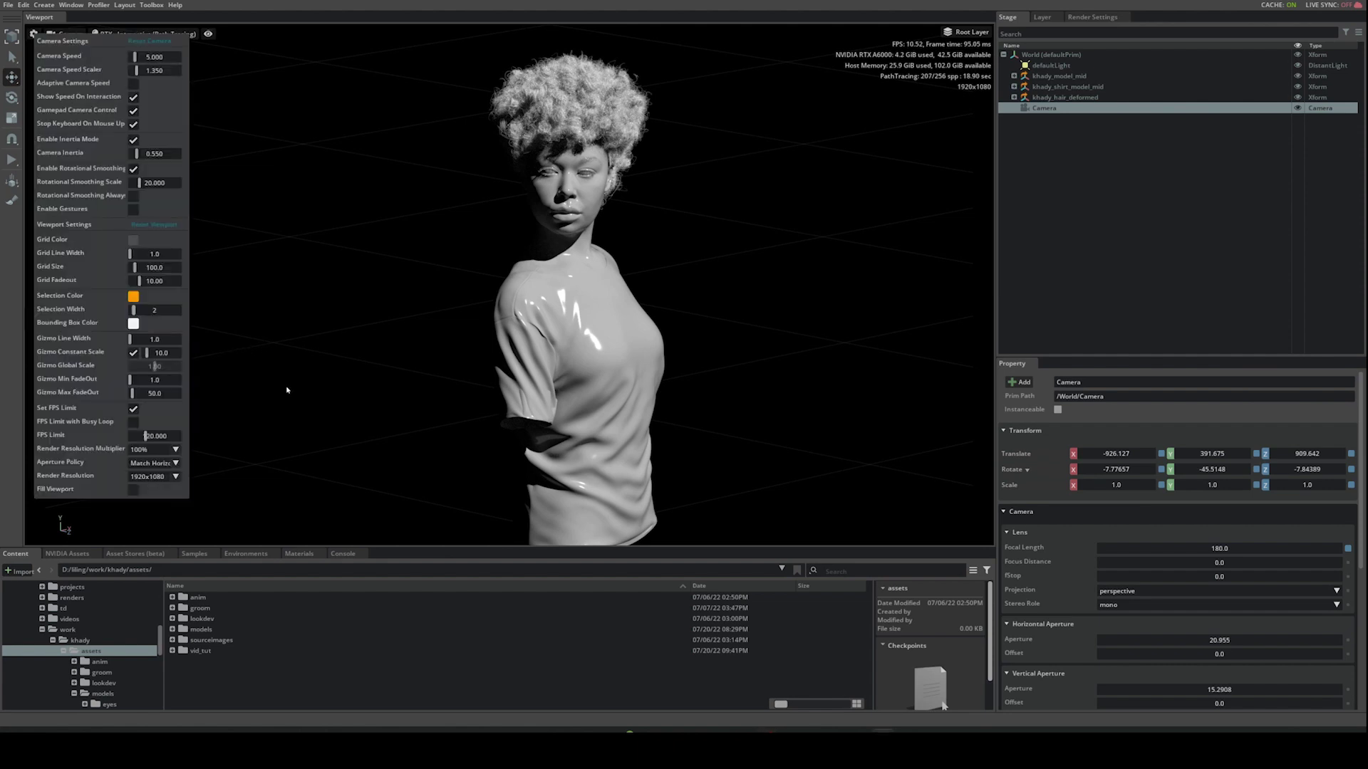
left_click(176, 475)
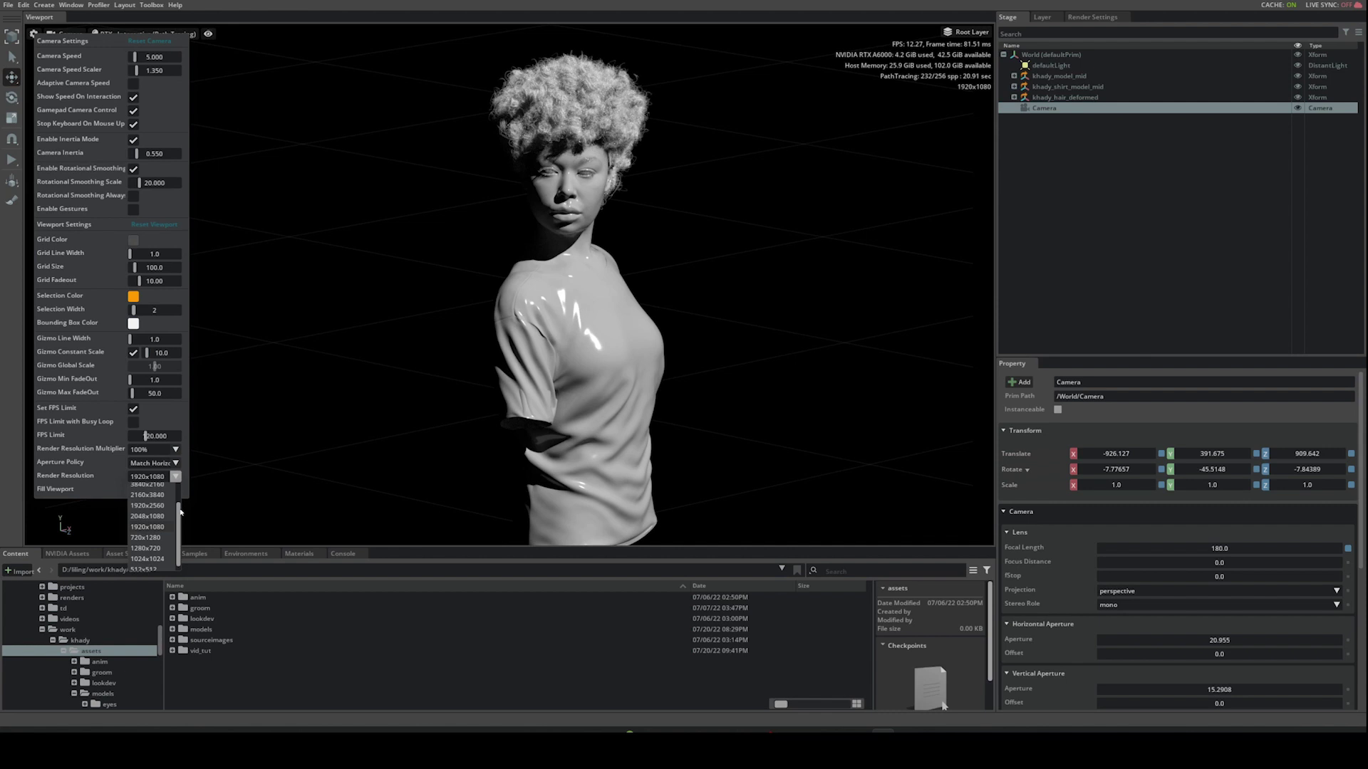
scroll(178, 511, "up", 2)
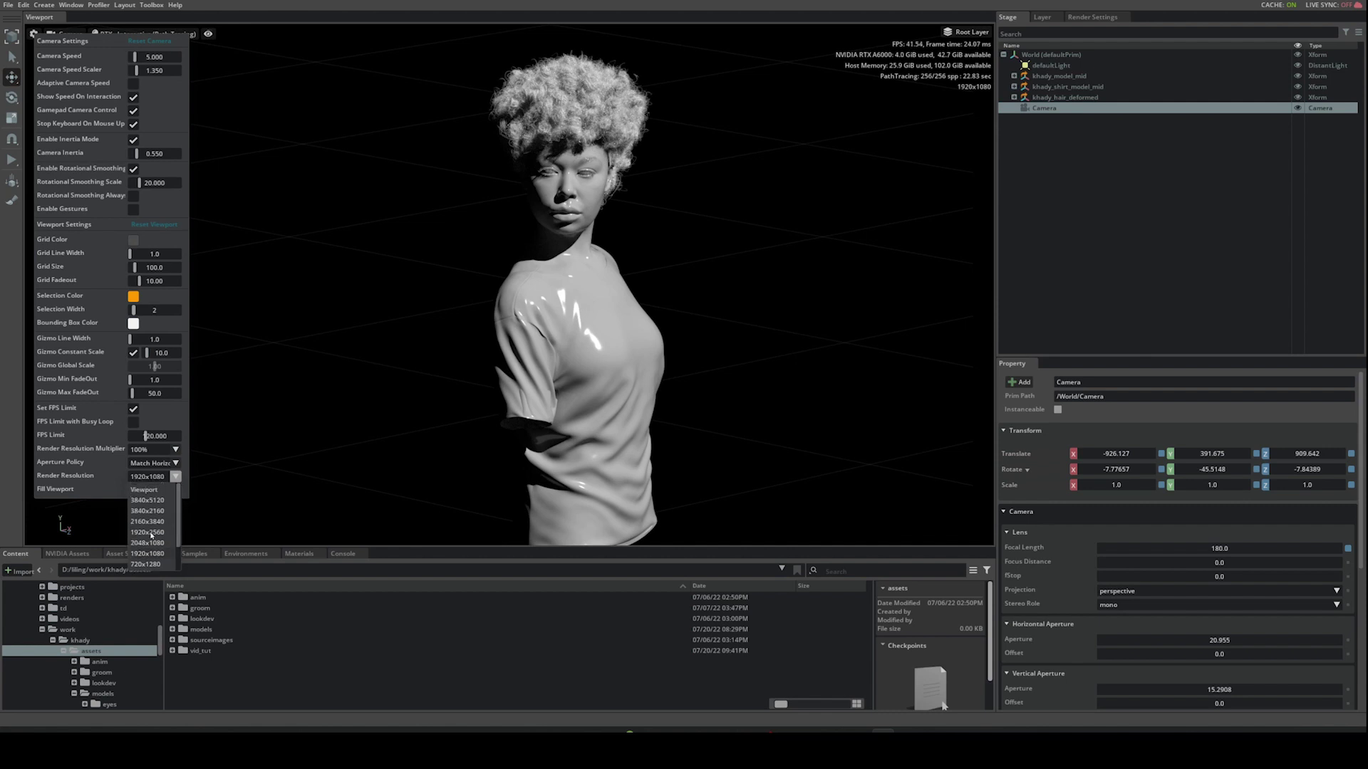
left_click(148, 533)
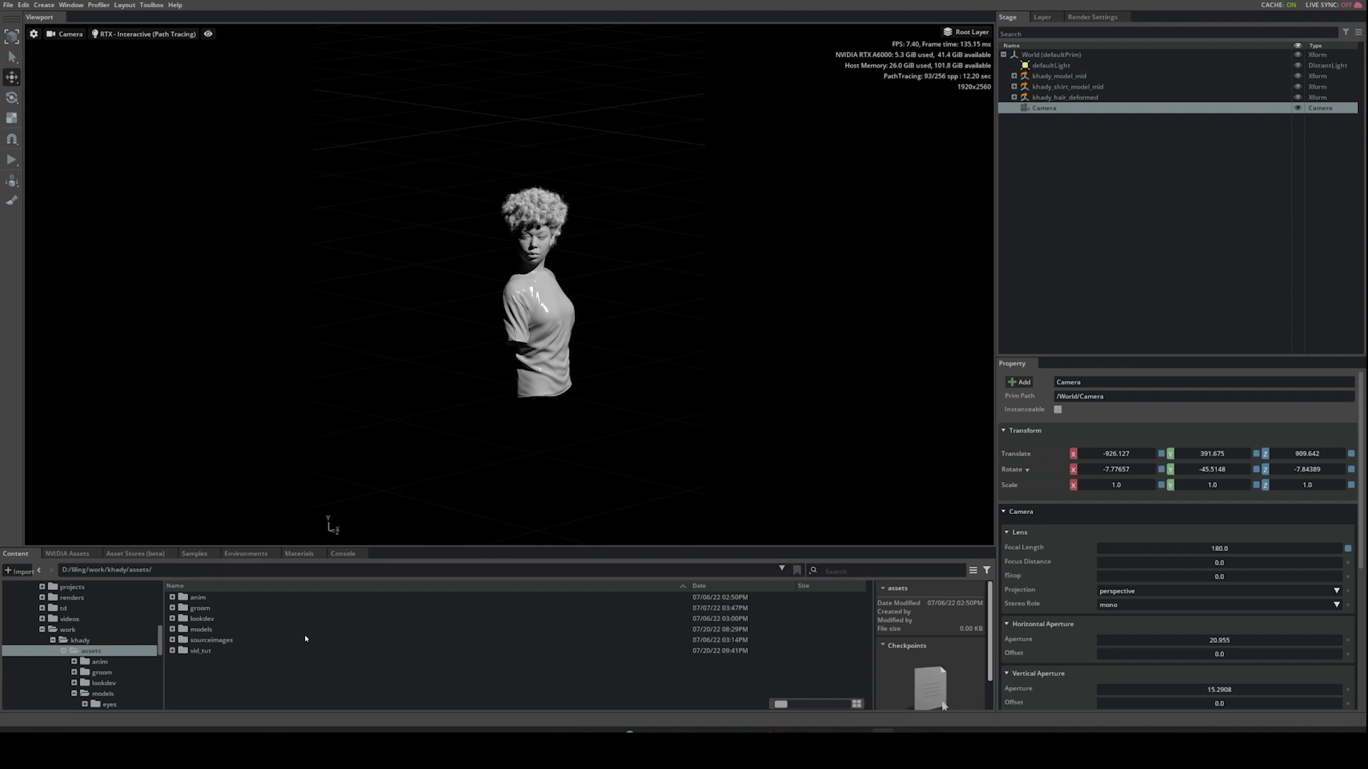
- Add backdrop.usd from assets/models/stage to the scene
left_click(207, 630)
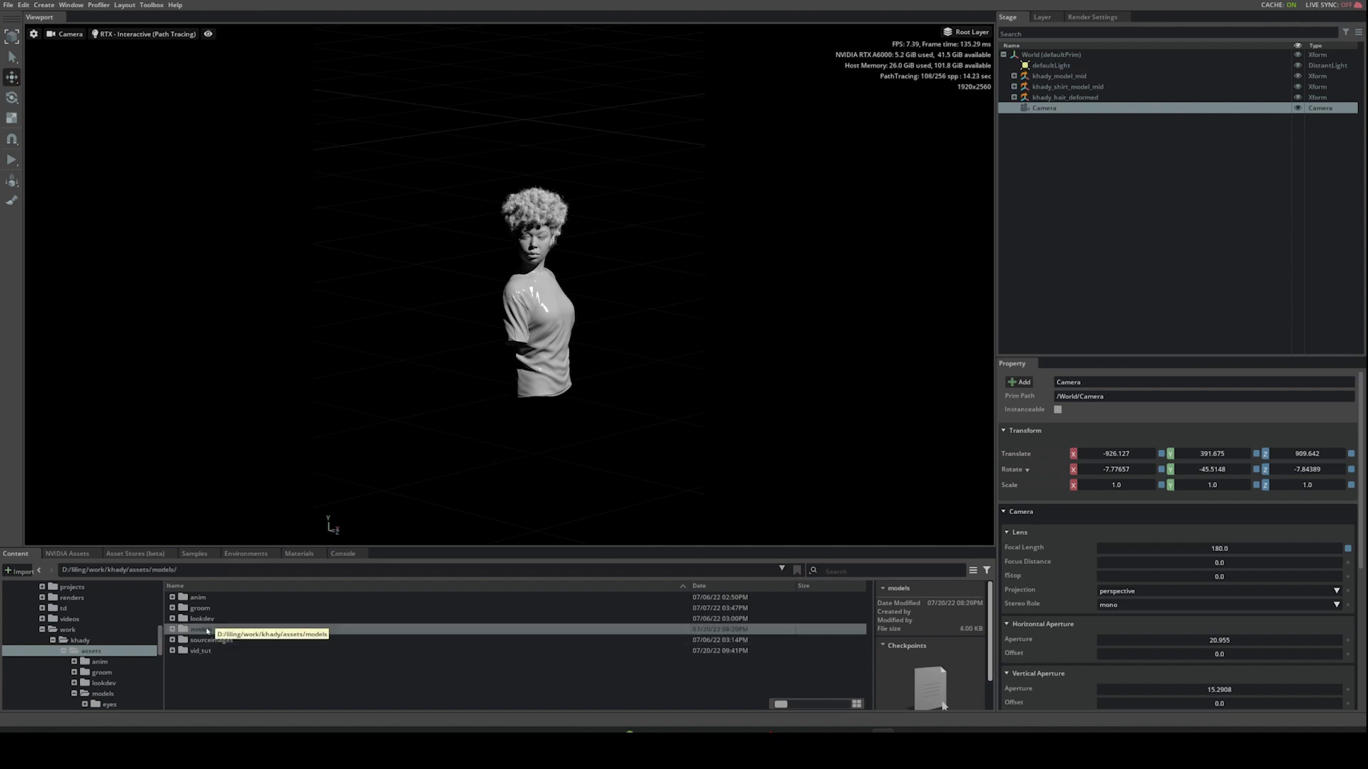
double_click(207, 630)
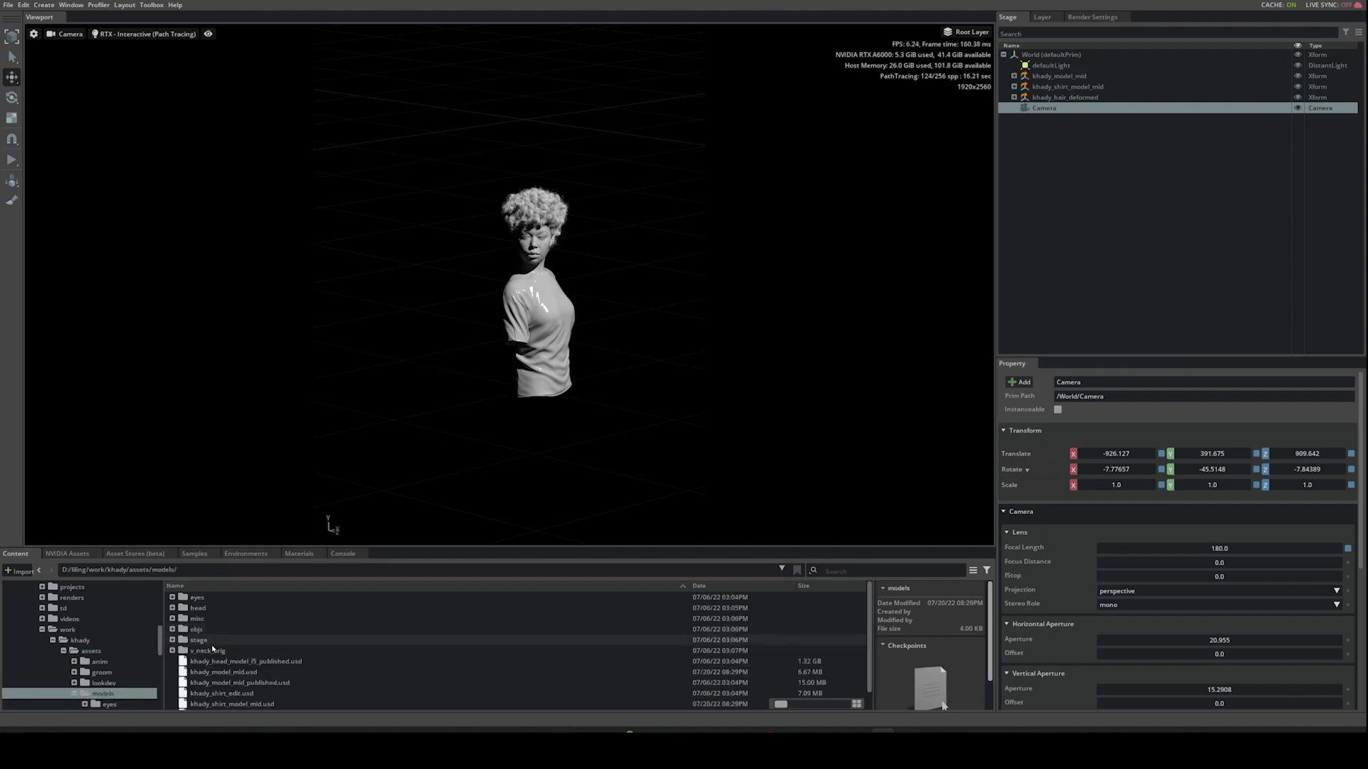
left_click(198, 641)
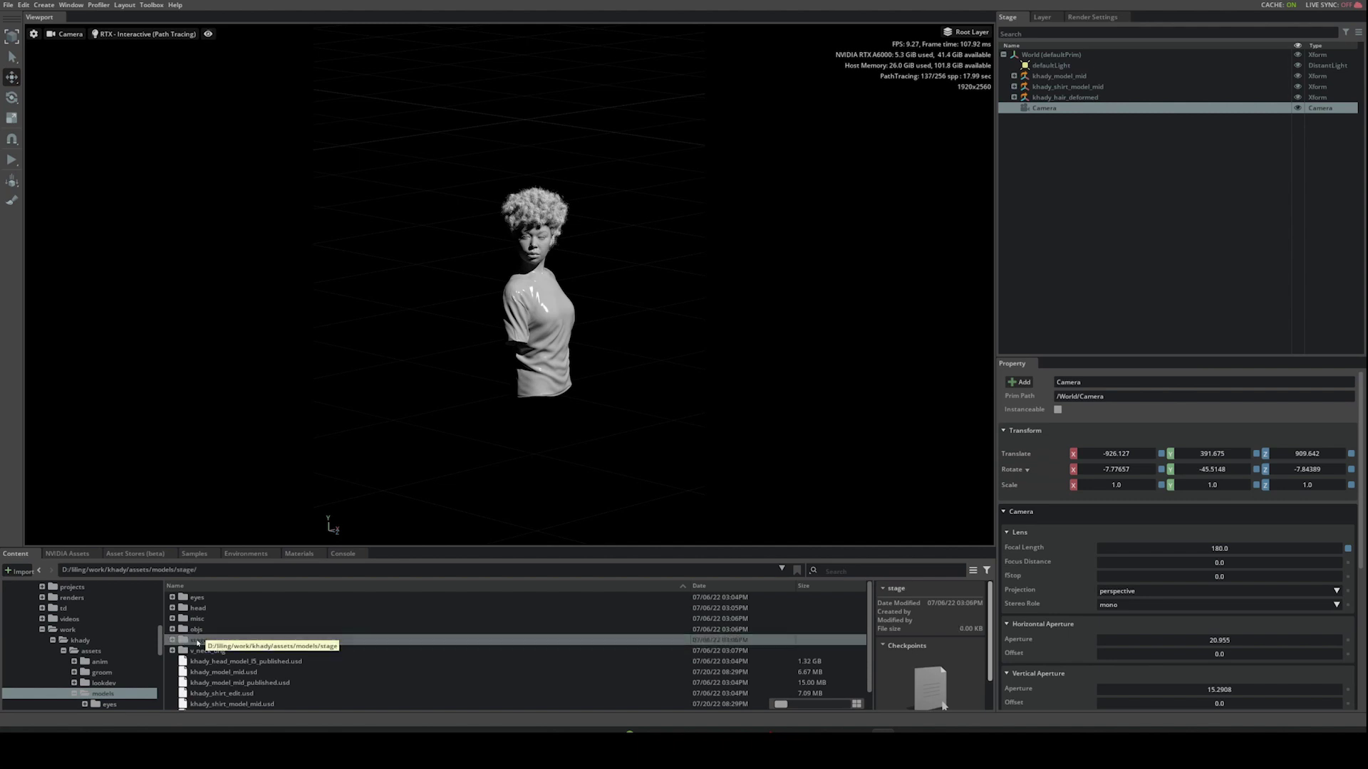
double_click(197, 641)
left_click(213, 599)
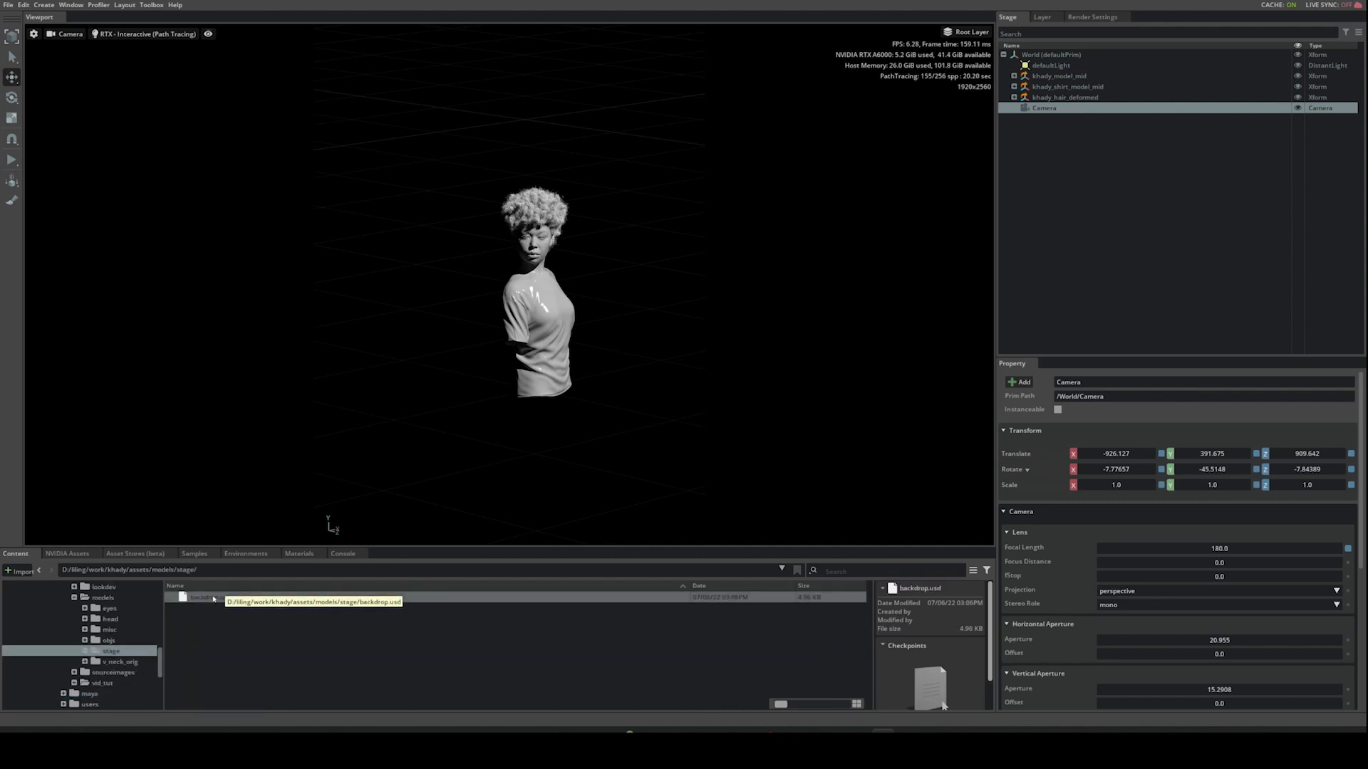
left_click_drag(213, 598, 1044, 230)
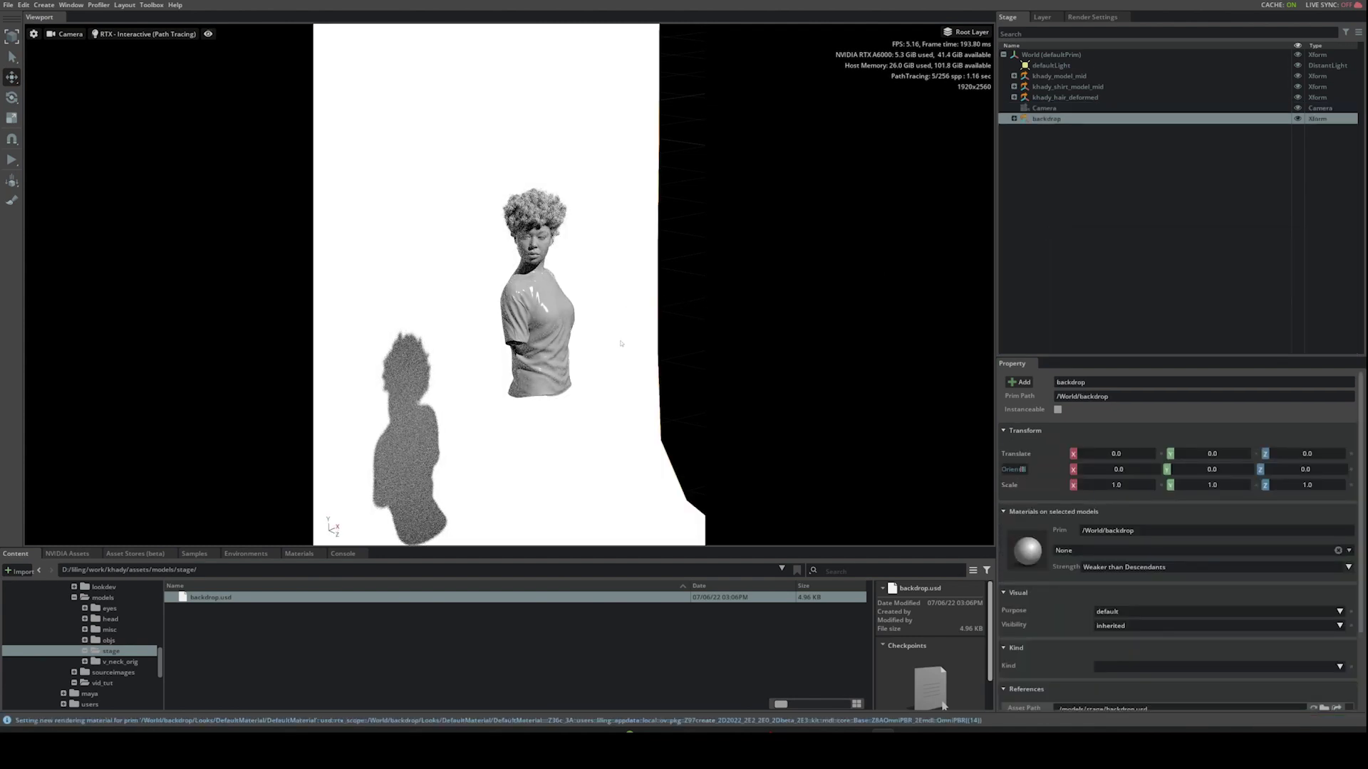
- Orbit the viewport around the bust so it faces the camera
left_click_drag(611, 348, 721, 330, "alt")
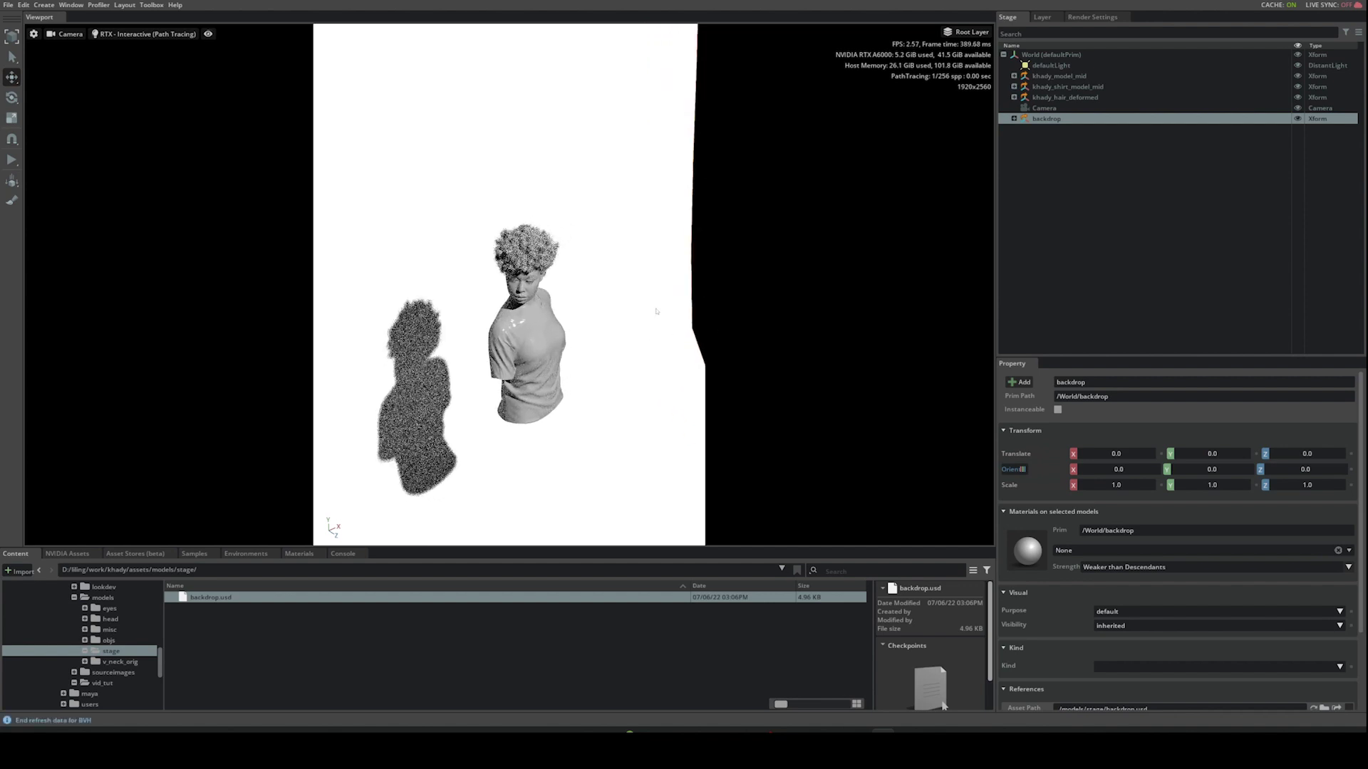
left_click_drag(650, 222, 751, 221, "alt")
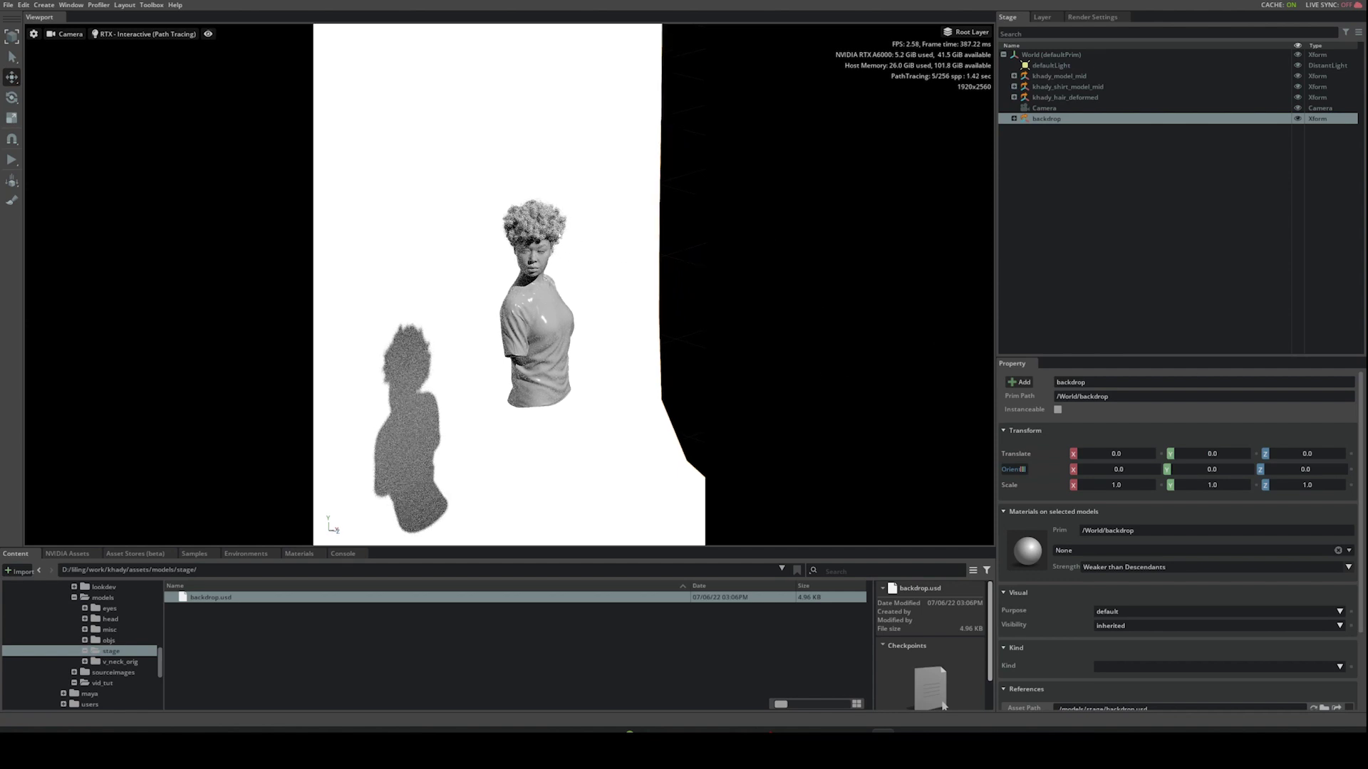
left_click_drag(575, 246, 594, 245, "alt")
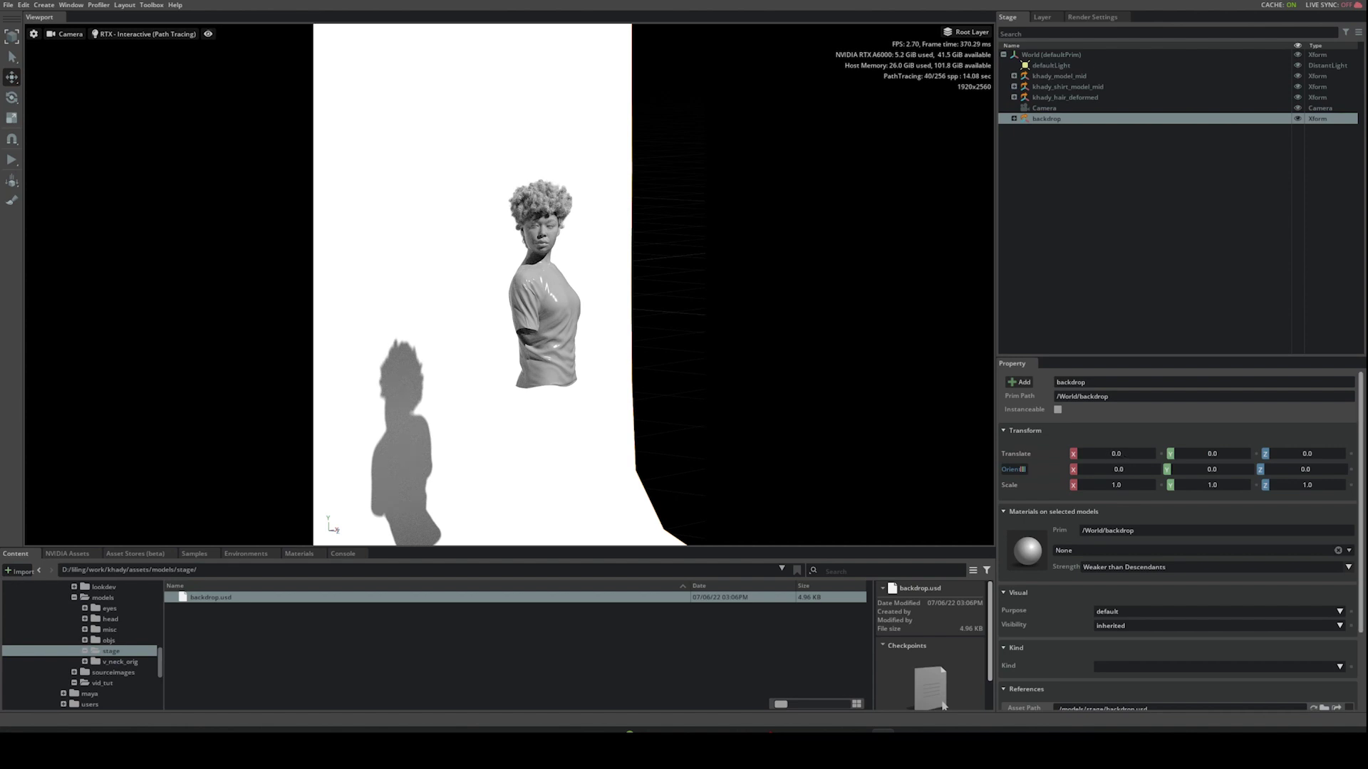
- Place the backdrop at X -50, Z -50 with a -90° Y rotation, then select the Camera
double_click(1115, 453)
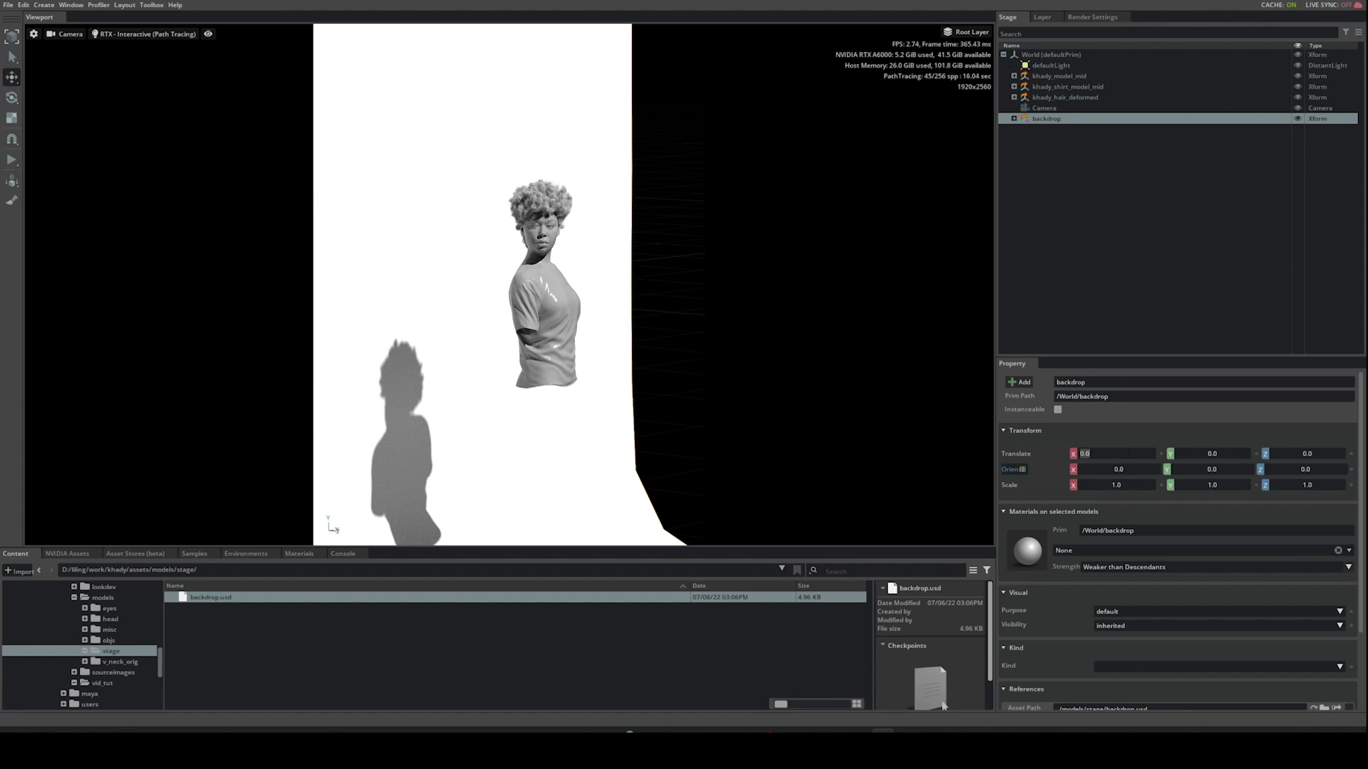
type("-50")
key("Tab")
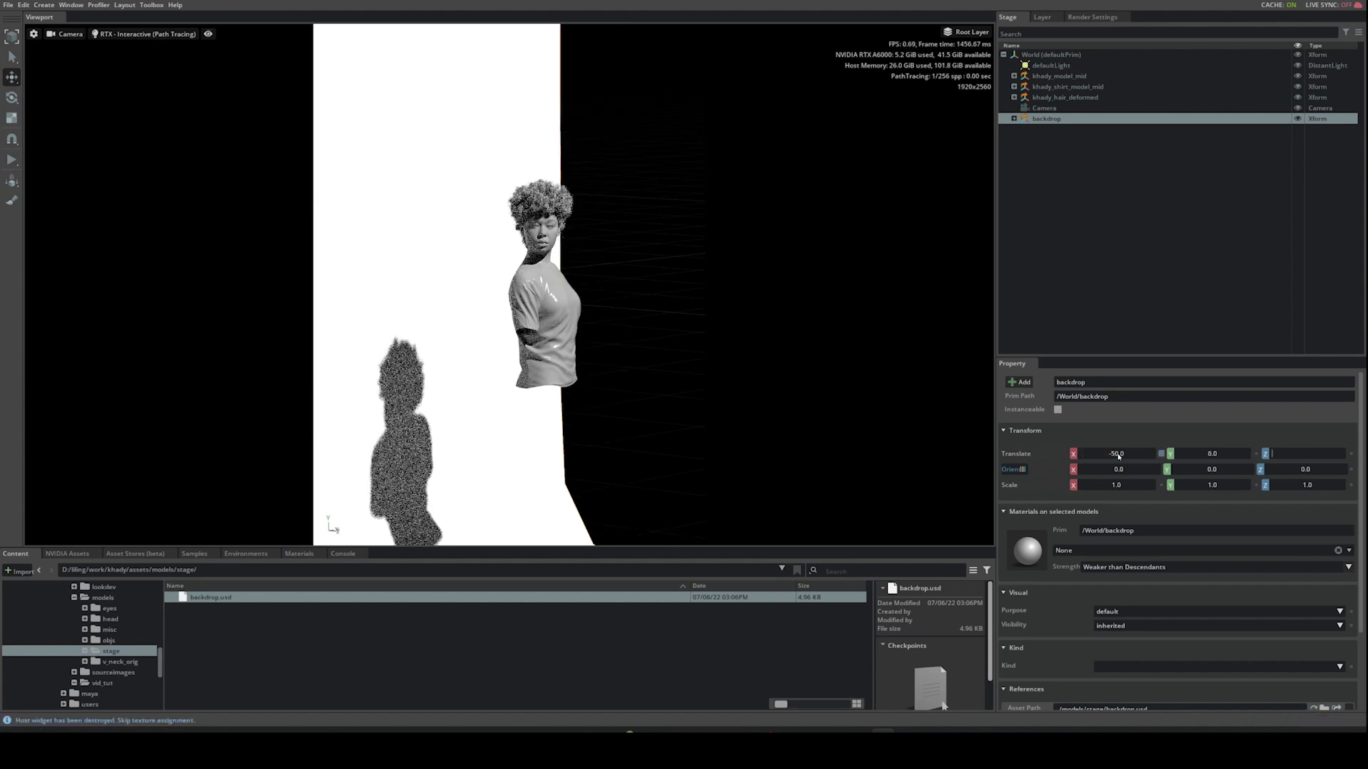
type("-50")
key("Return")
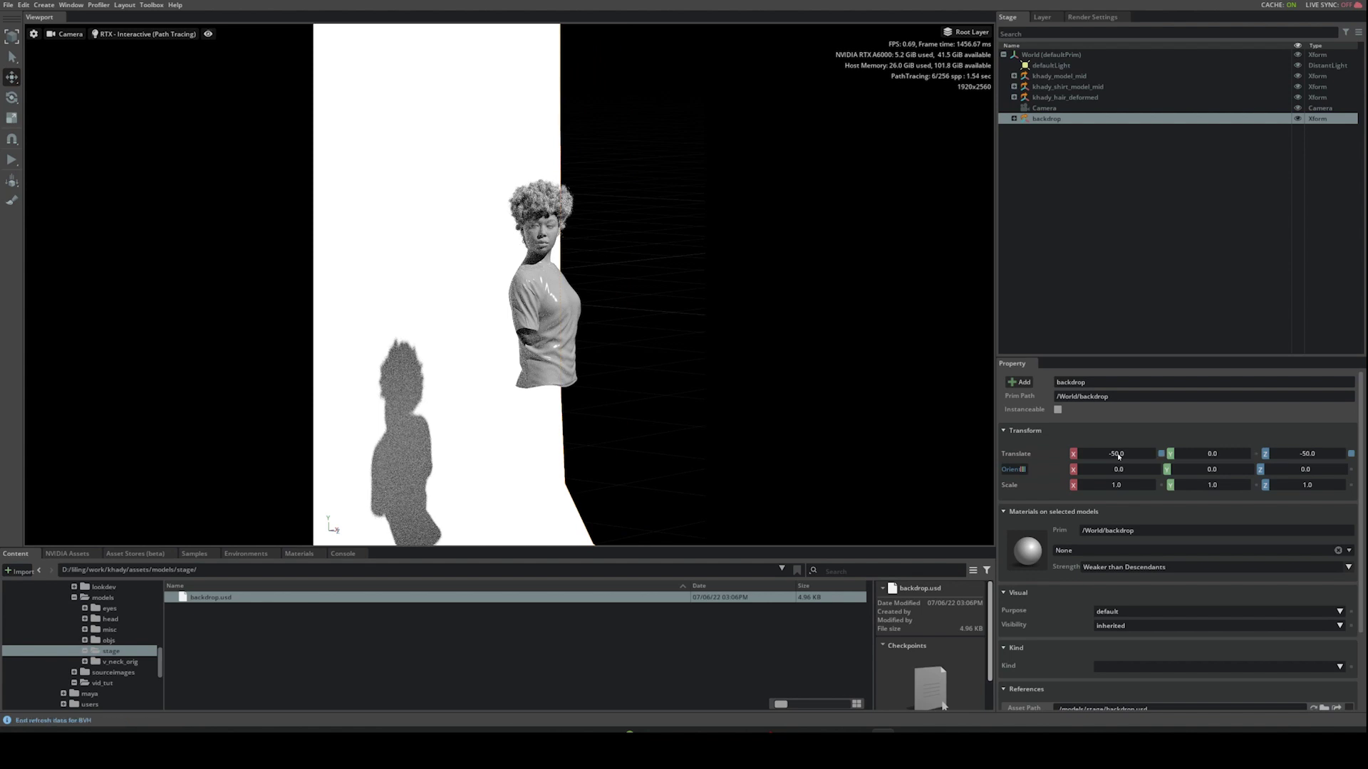
double_click(1225, 471)
type("-90")
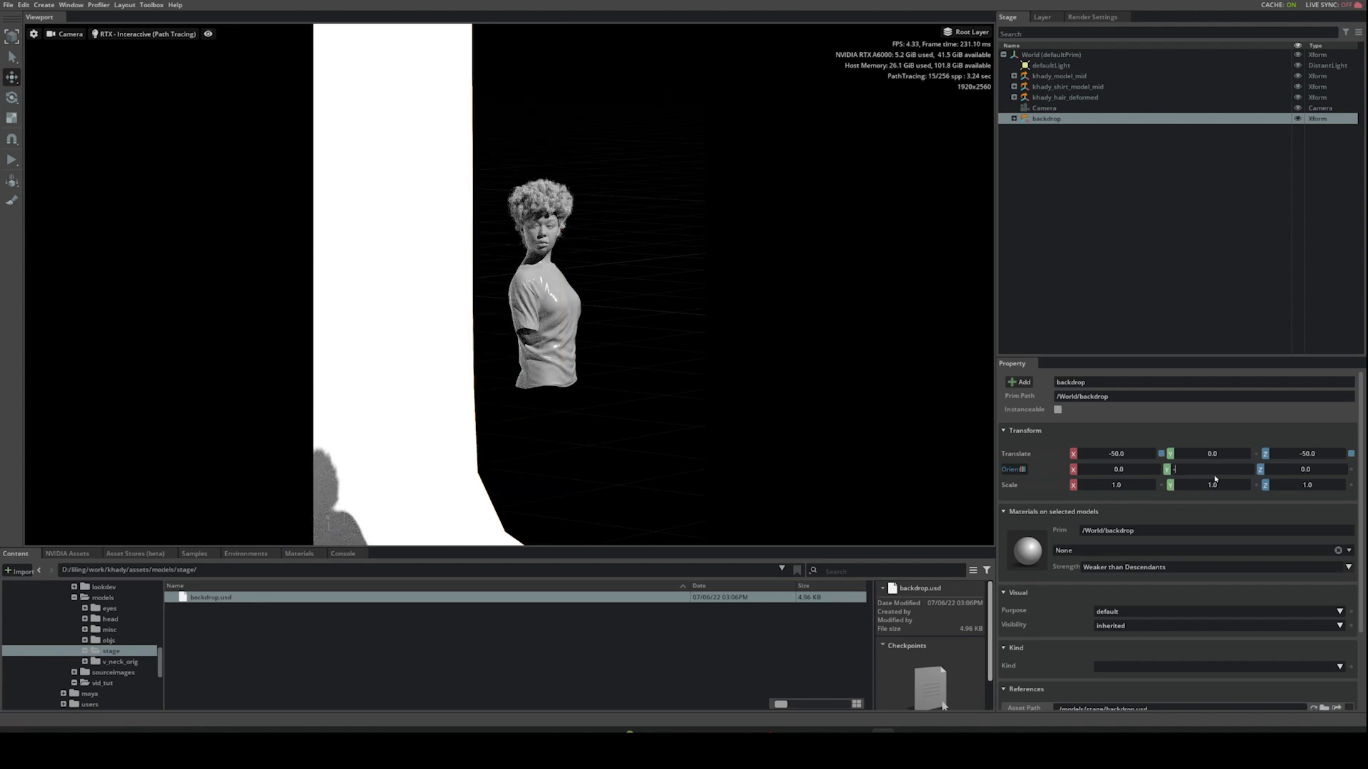
key("Return")
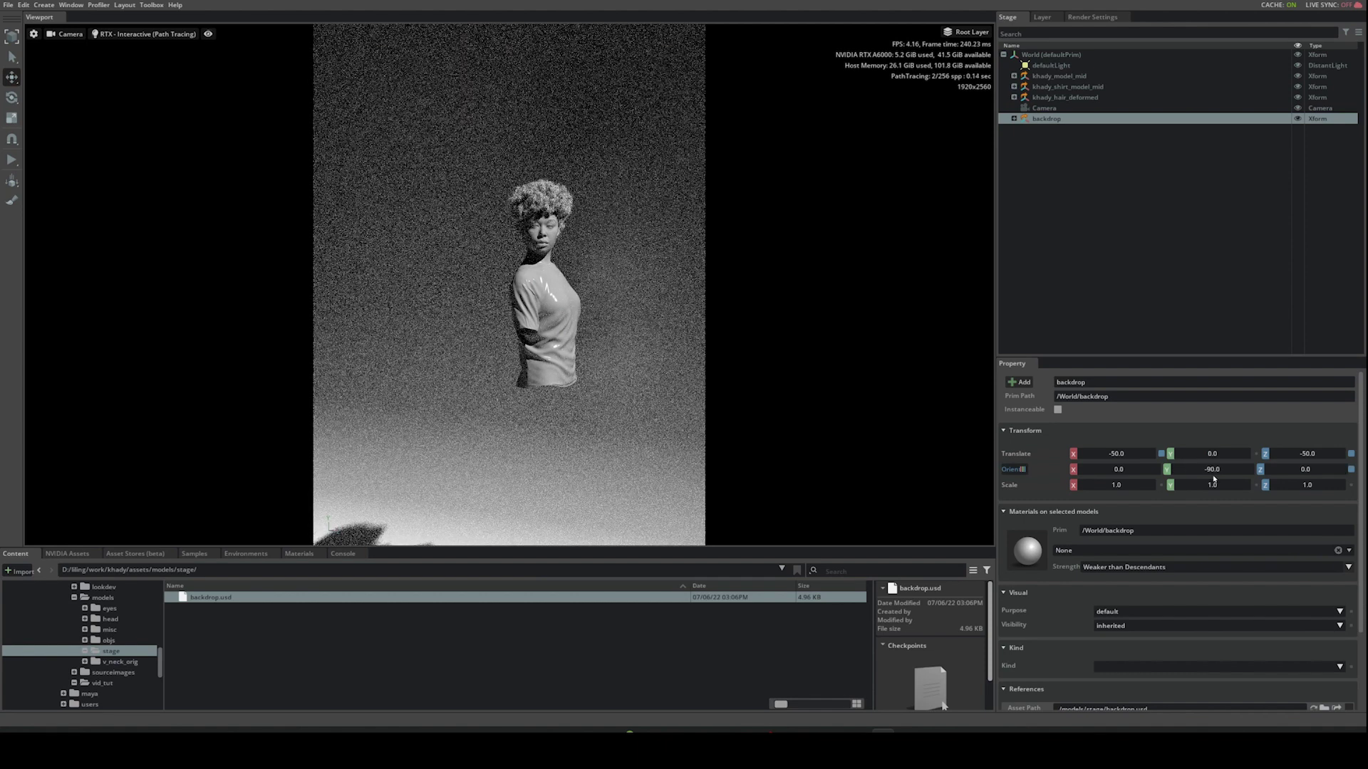
left_click(1065, 108)
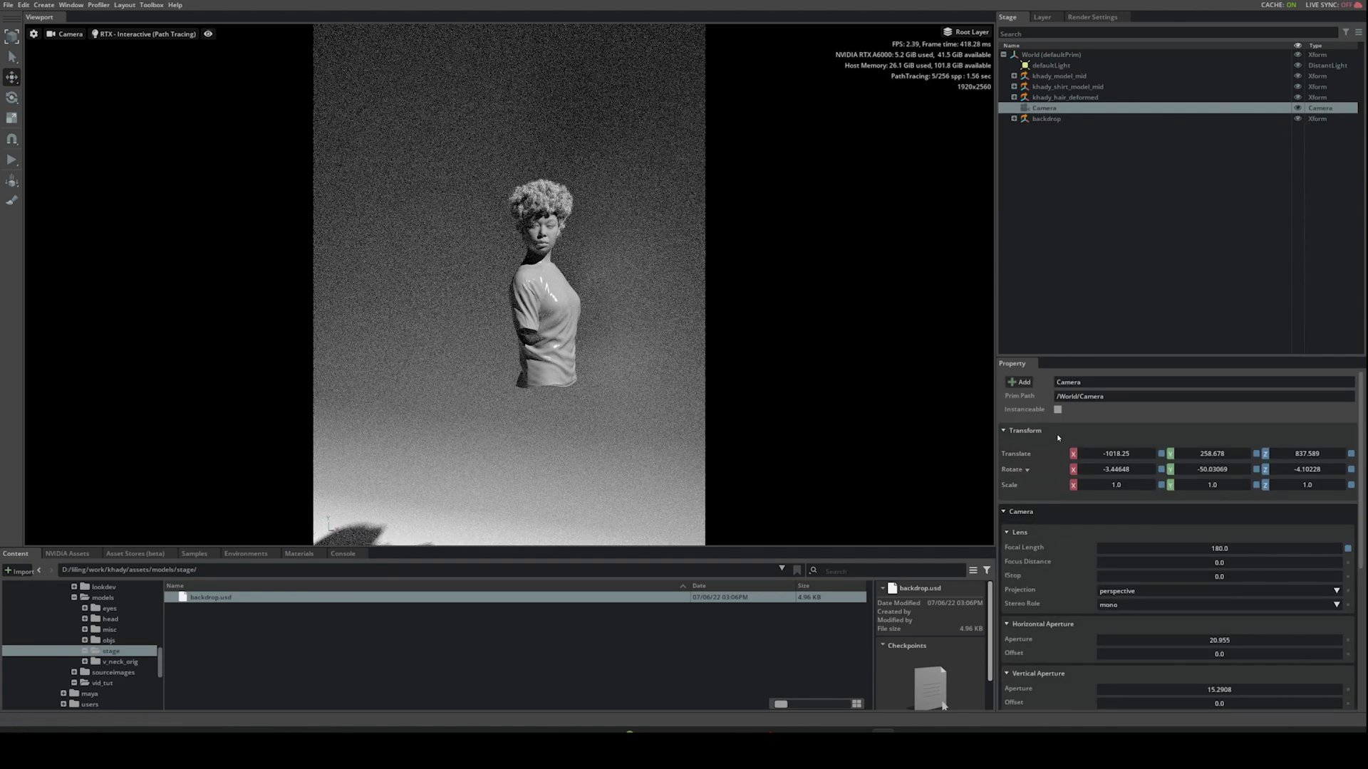
- Keep viewing through the shot Camera and set its position to -270, 169.5, -3
left_click(75, 36)
mouse_move(143, 45)
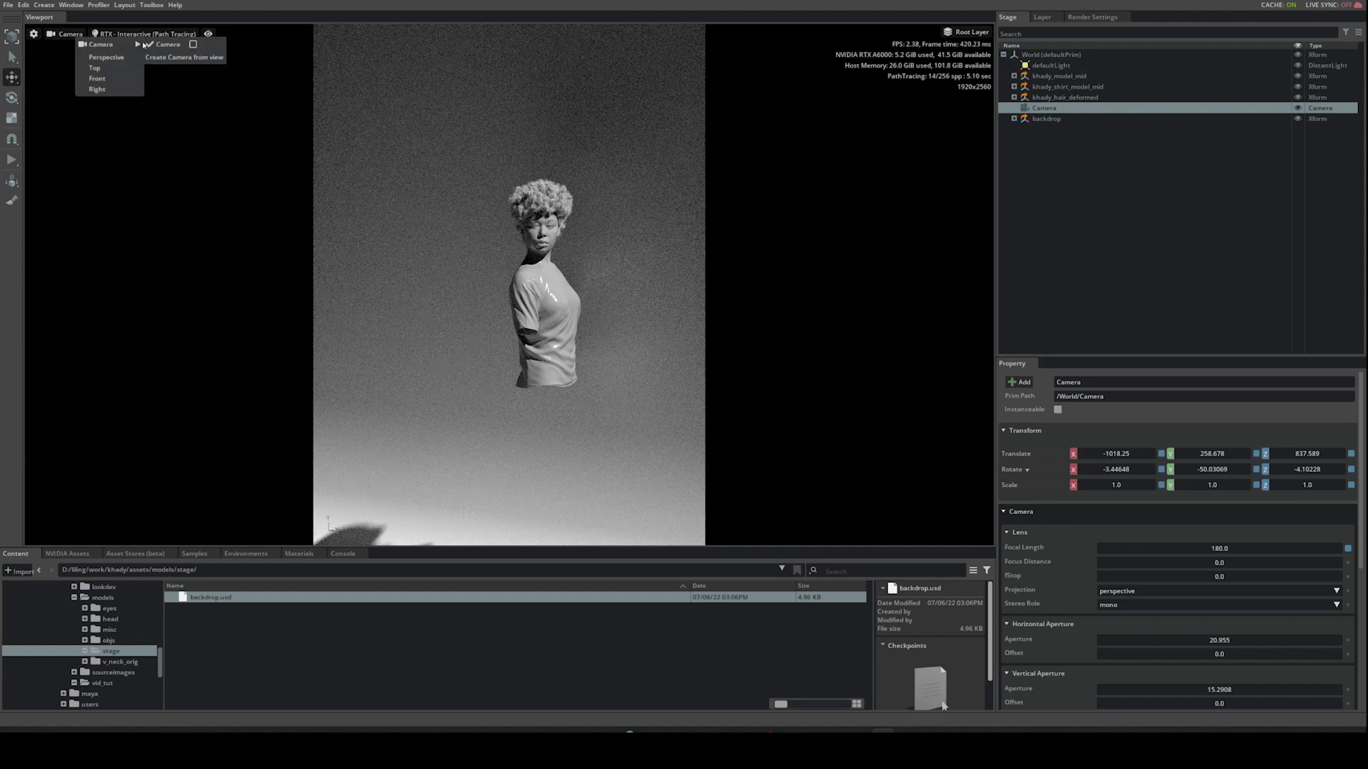
left_click(1213, 210)
double_click(1134, 454)
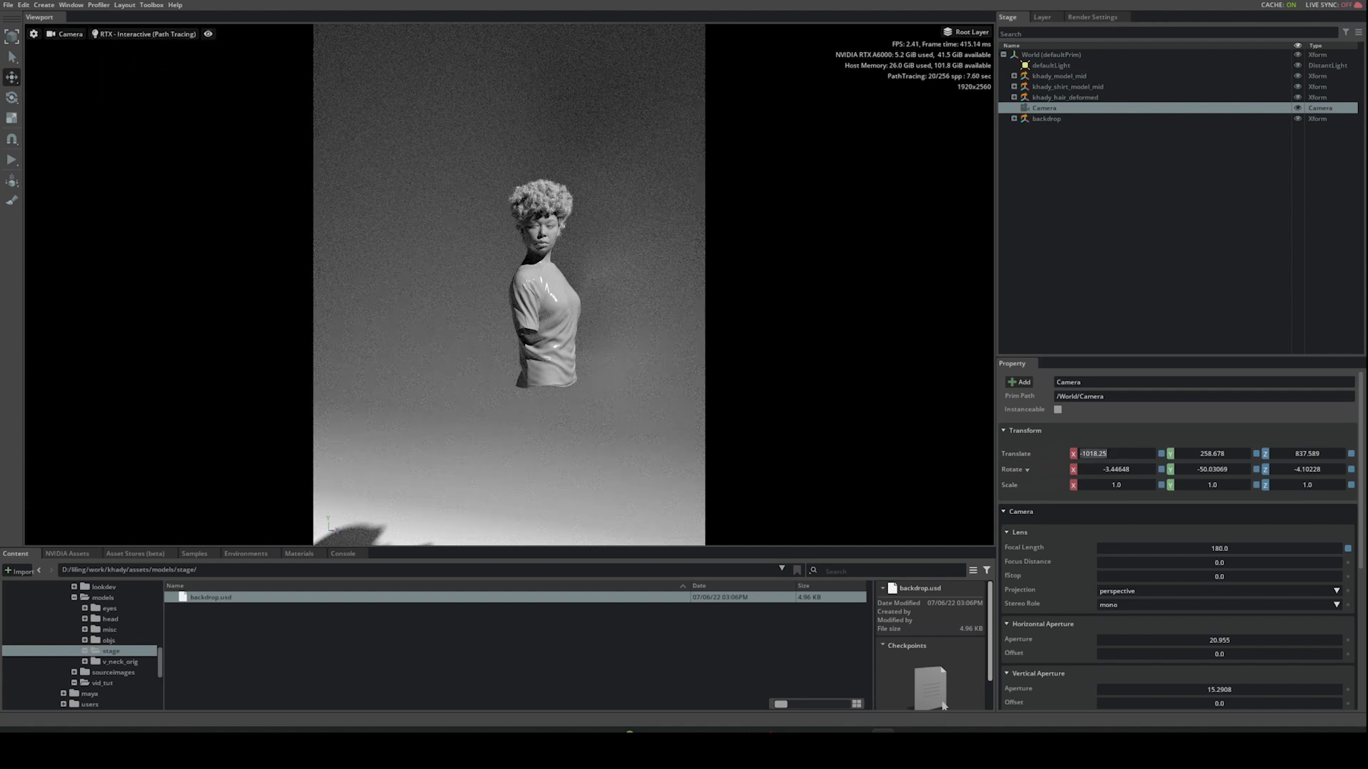
type("-270")
key("Tab")
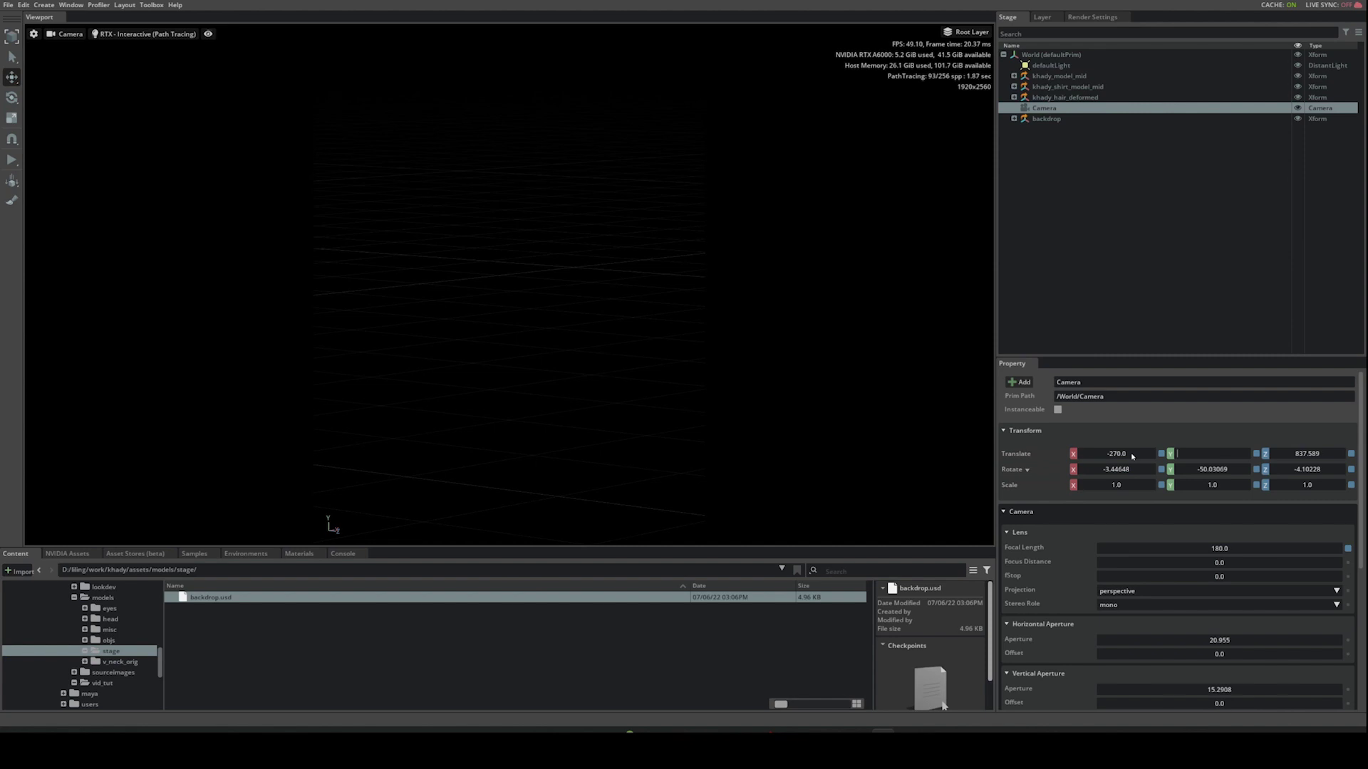
type("169.5")
key("Tab")
type("-3")
key("Return")
- Rotate the Camera to -0.267, -90, -2.765 and adjust the framing around the head
double_click(1127, 470)
type("-0.267")
key("Tab")
key("BackSpace")
type("-90")
key("Tab")
key("BackSpace")
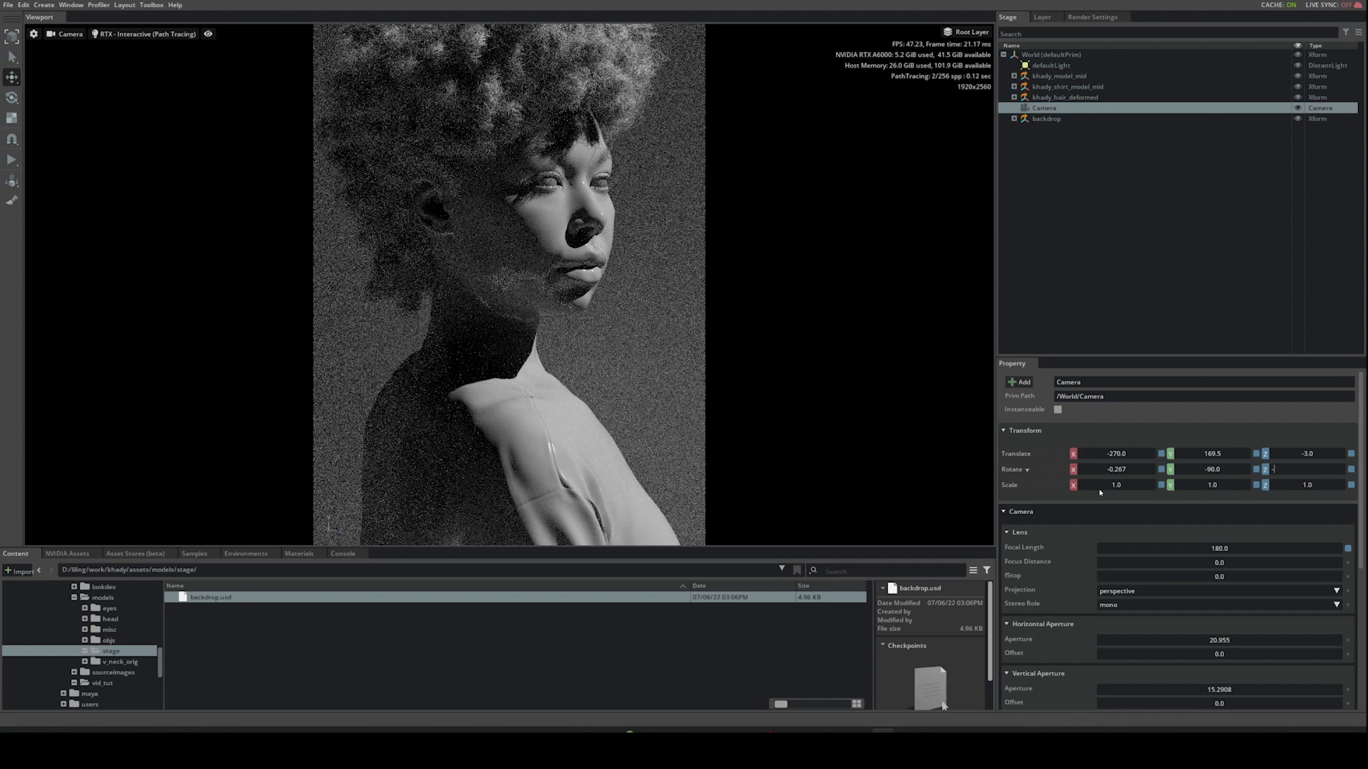
type("-2")
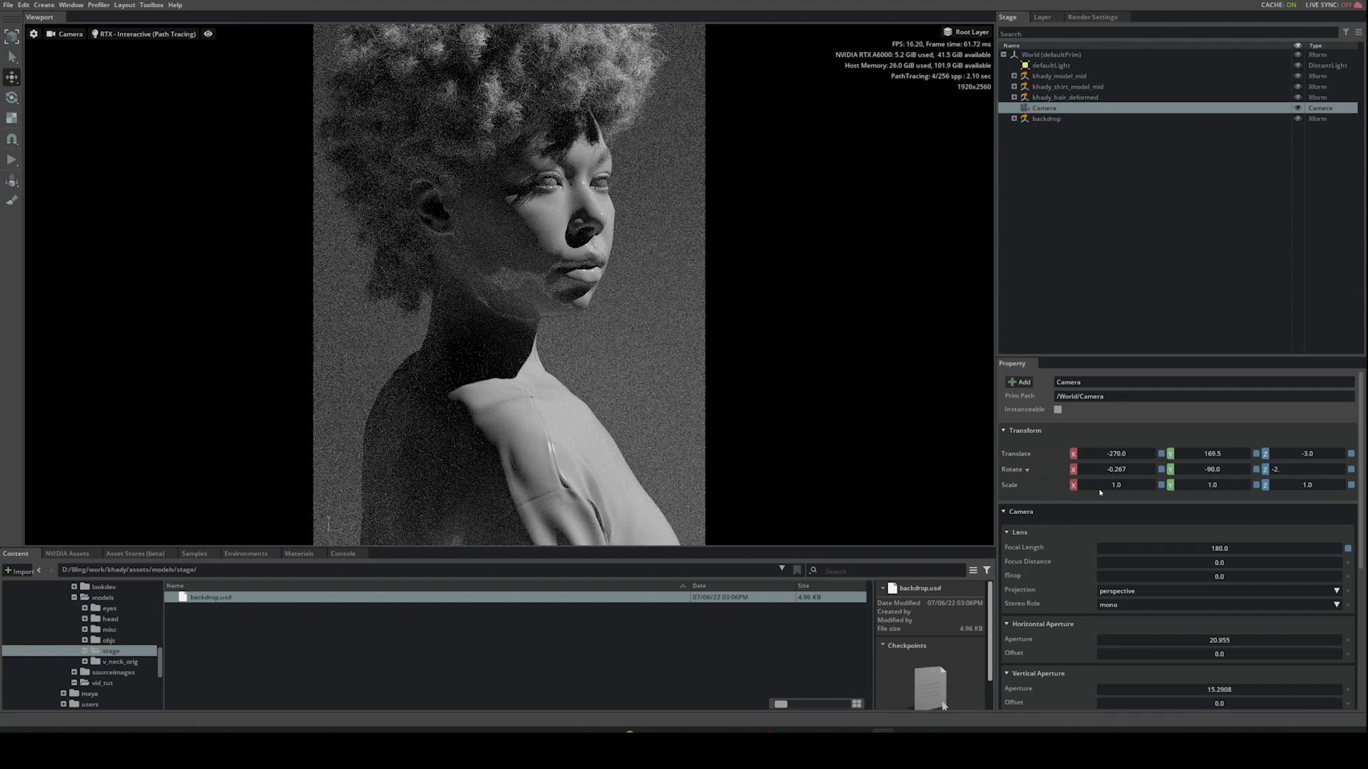
type(".76")
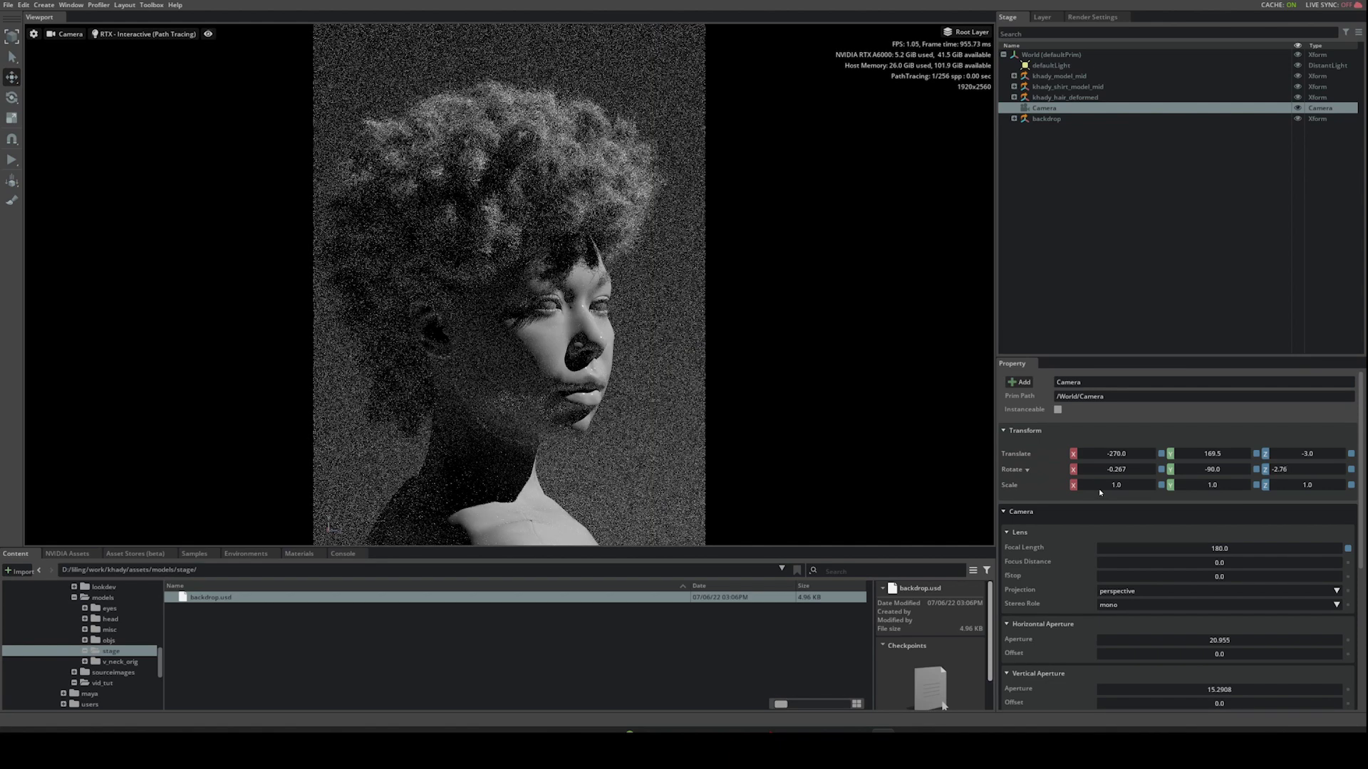
type("5")
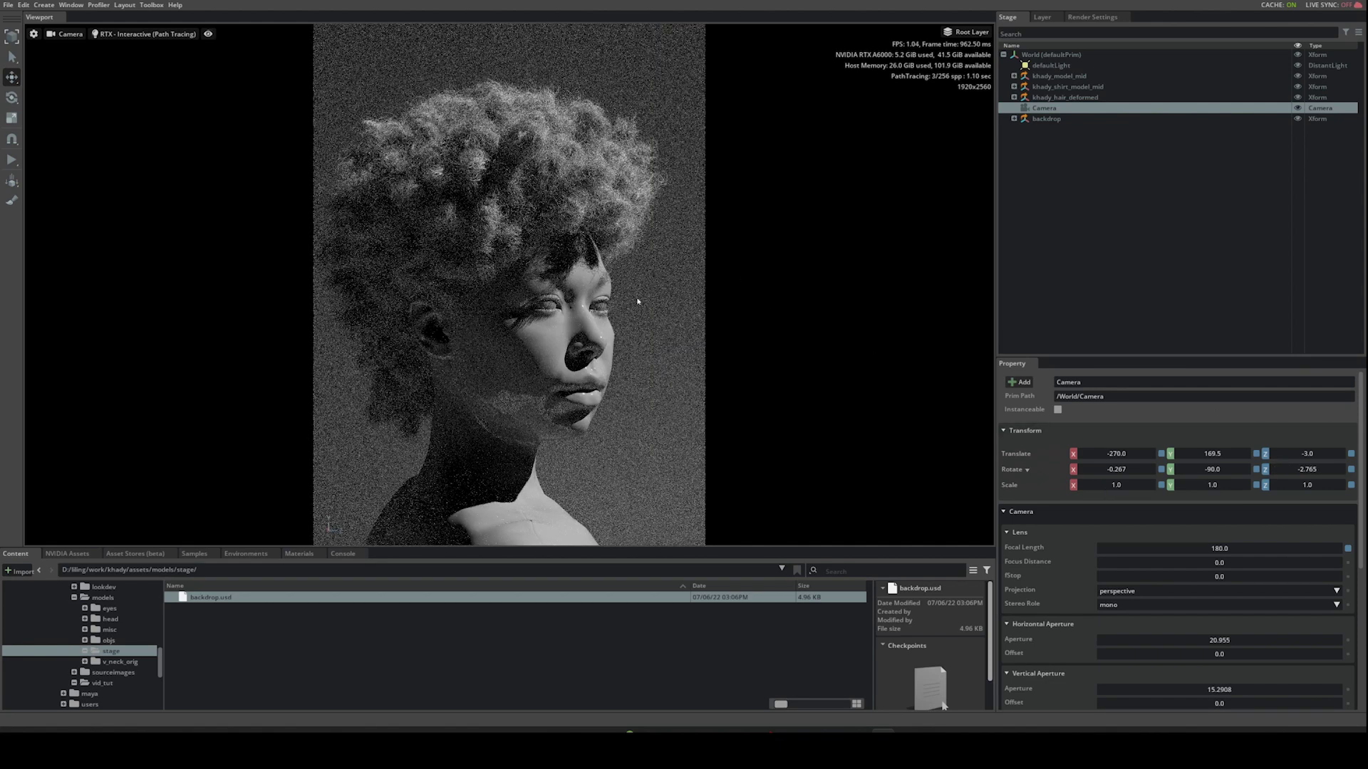
right_click_drag(637, 301, 665, 401)
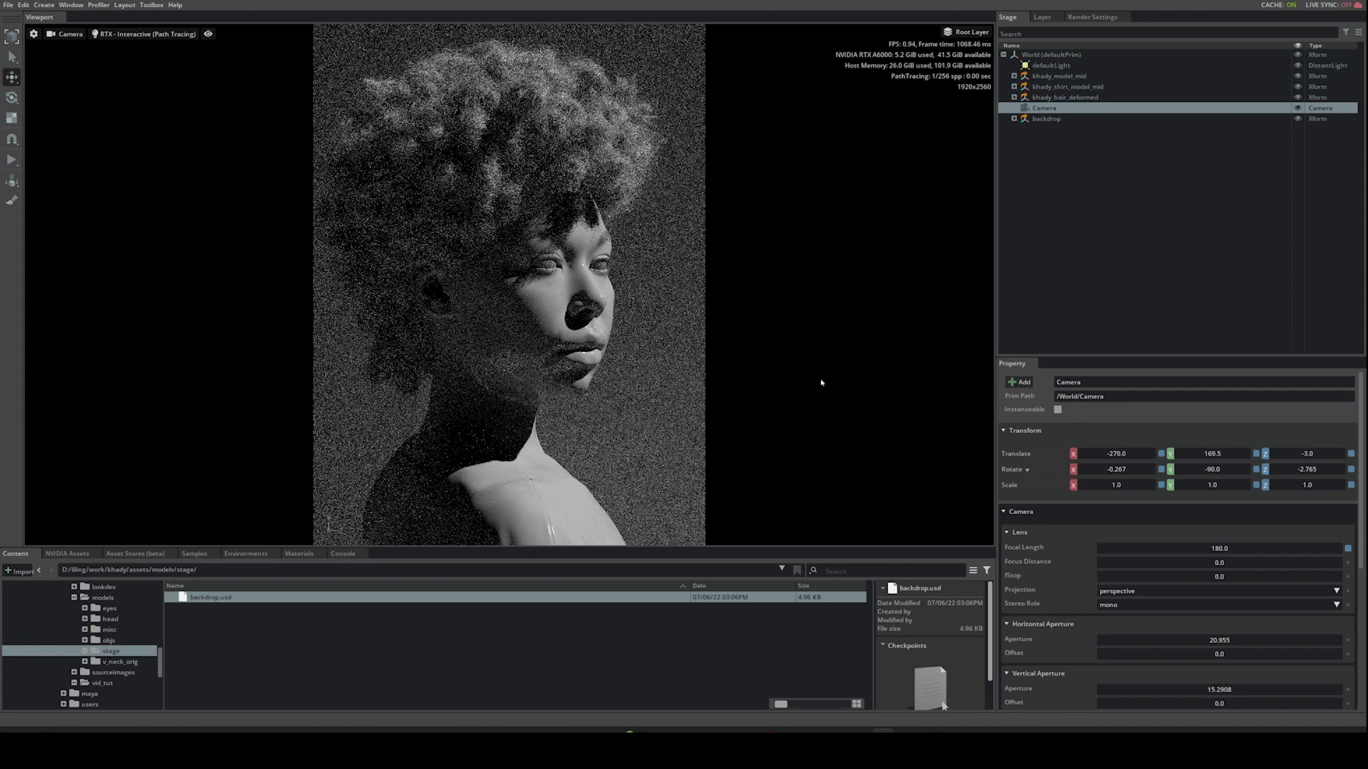
left_click(1159, 227)
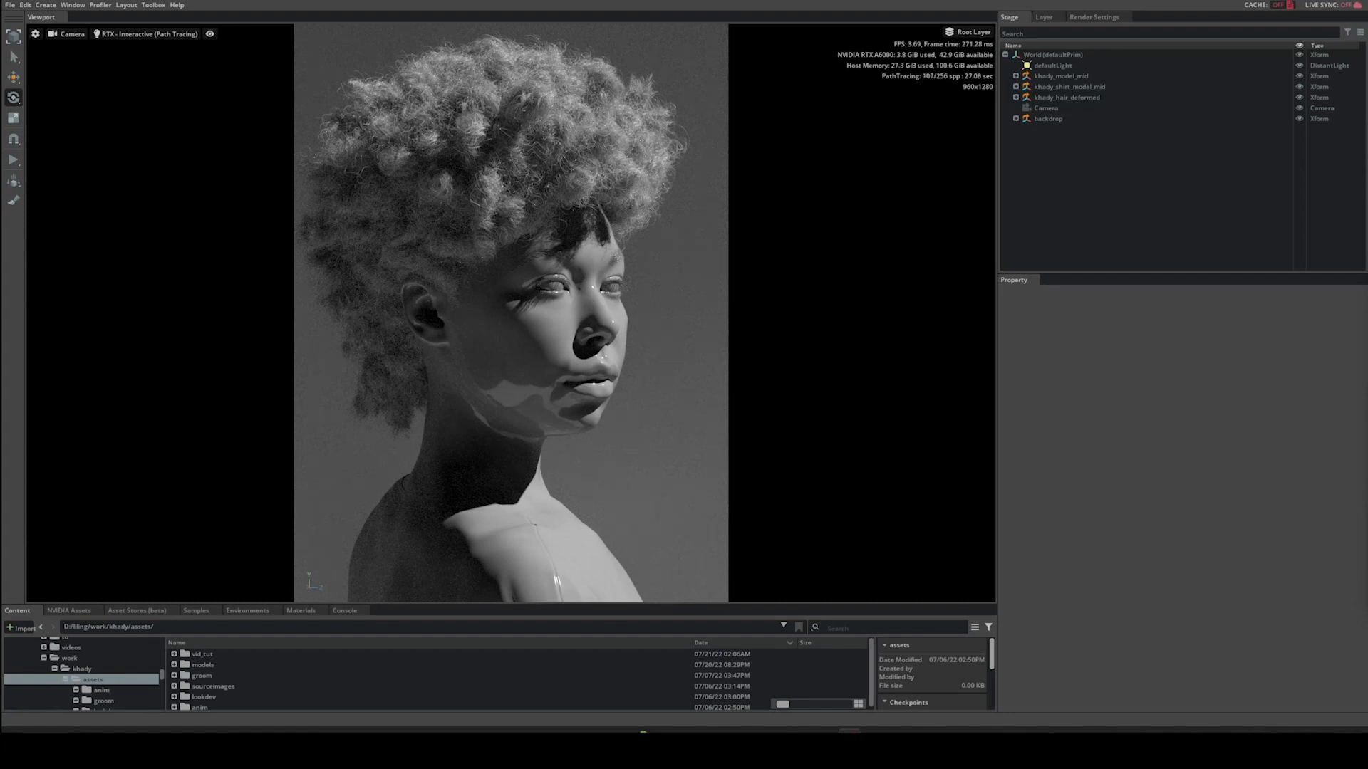
- Add a rect light and rename it 'key', then clear the selection
left_click(46, 6)
mouse_move(67, 45)
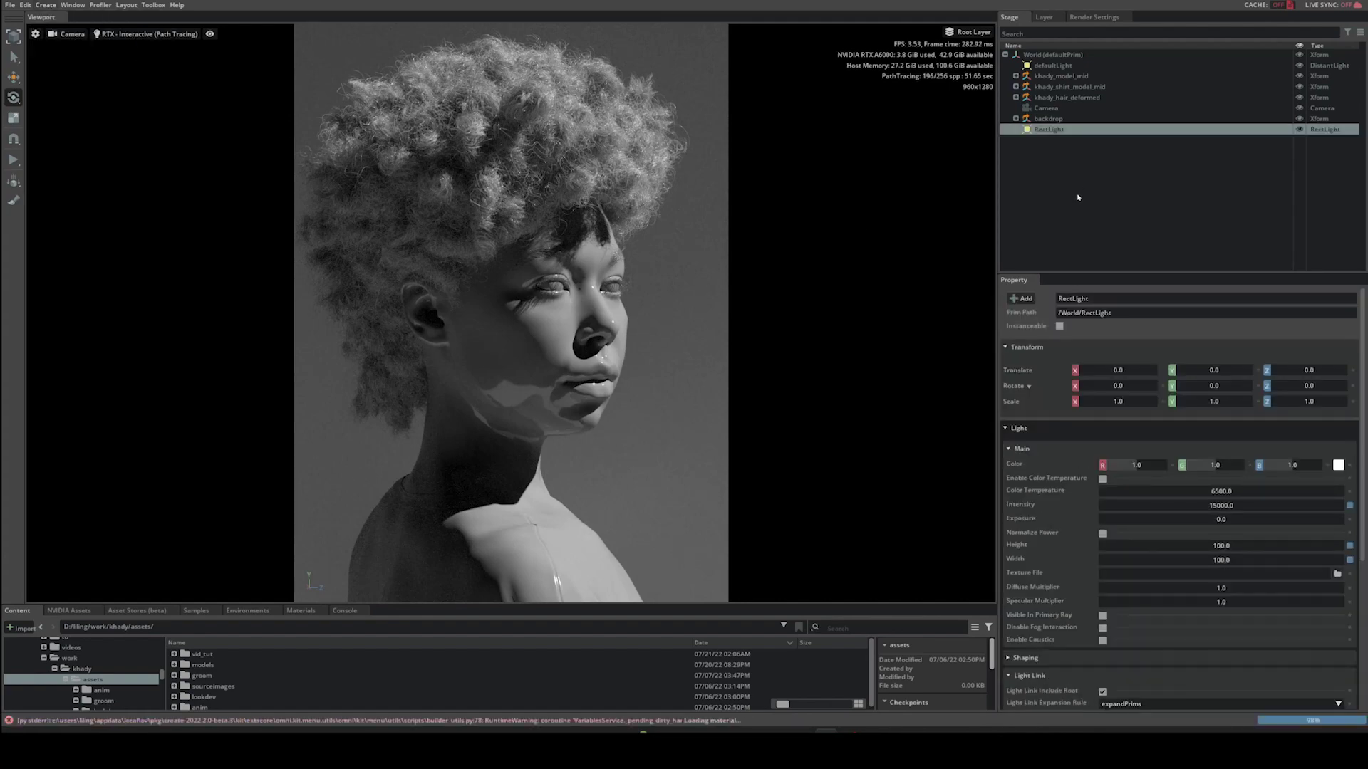
double_click(1051, 129)
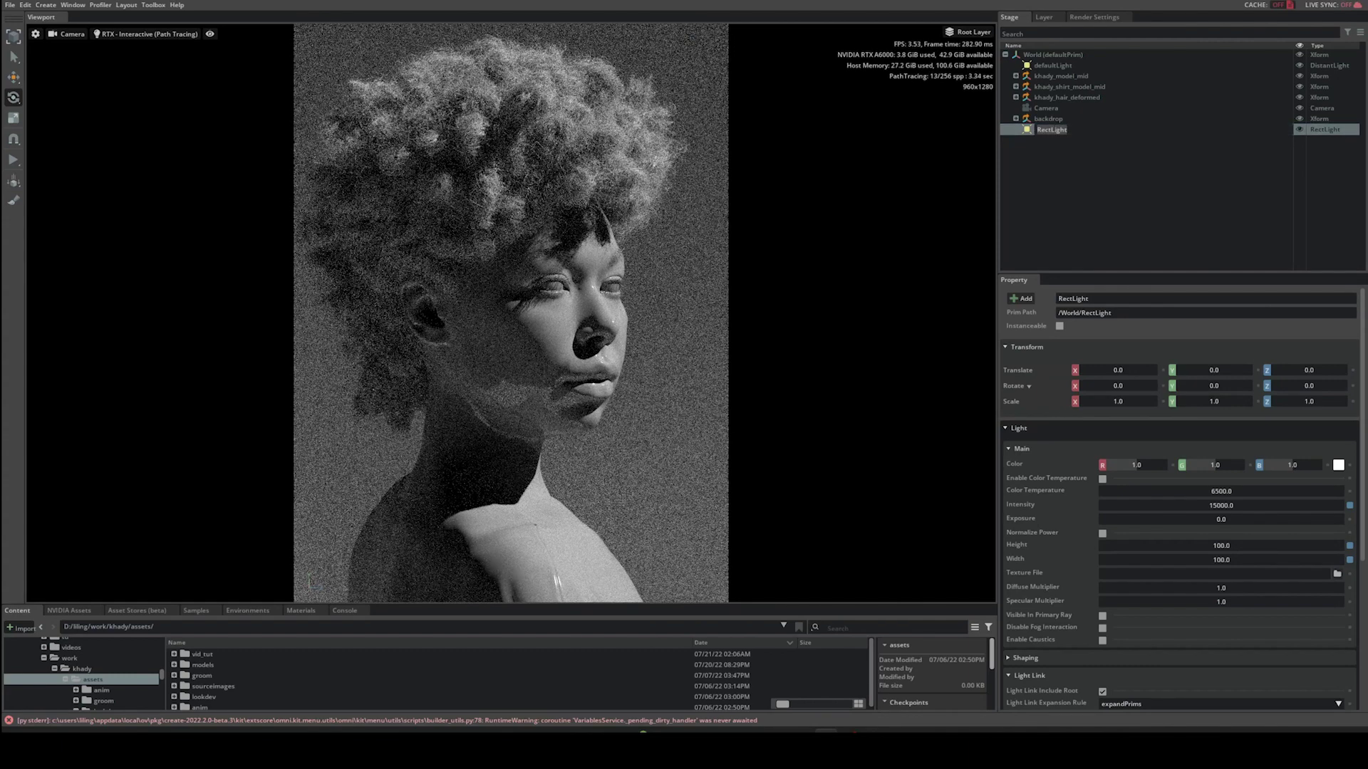
type("key")
key("Return")
left_click(1111, 214)
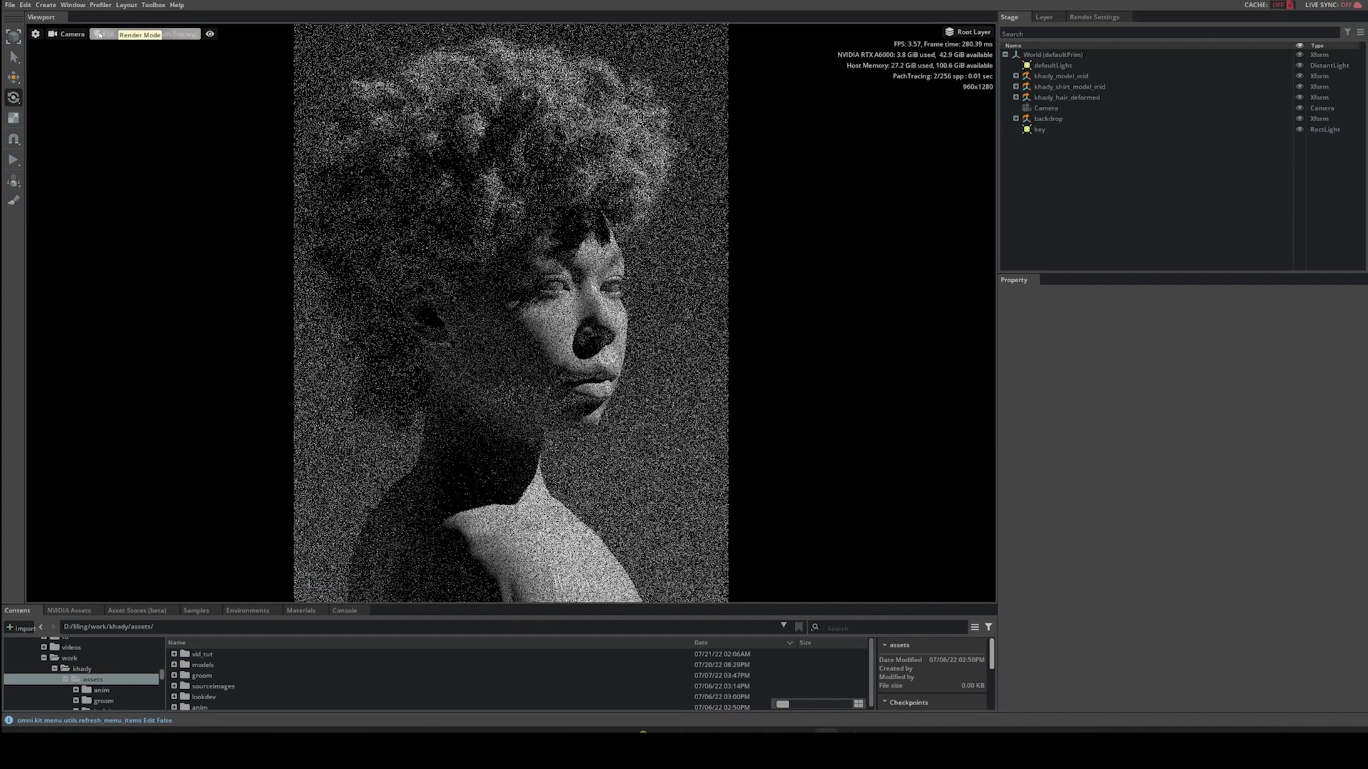
- In the Perspective view, raise the key light to the bust's face and angle it toward the bust
left_click(68, 33)
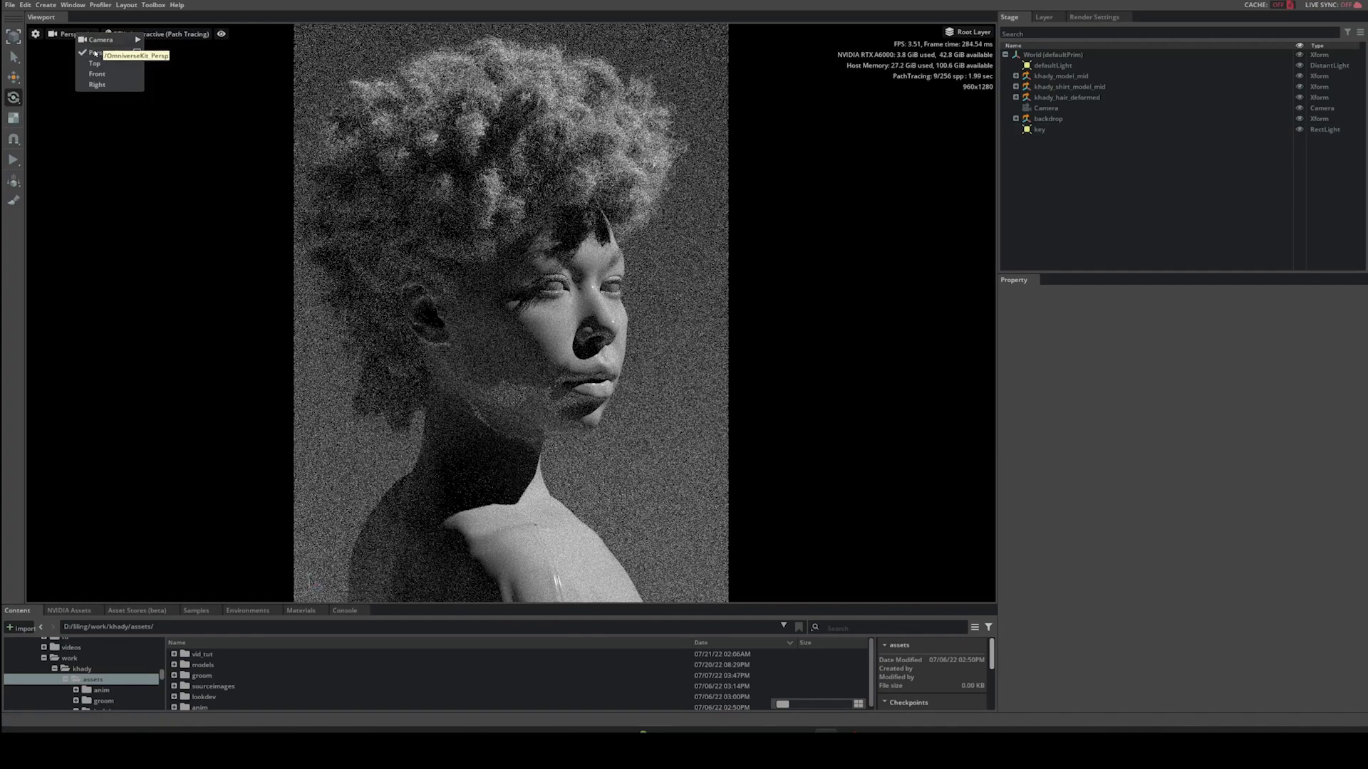
left_click(95, 53)
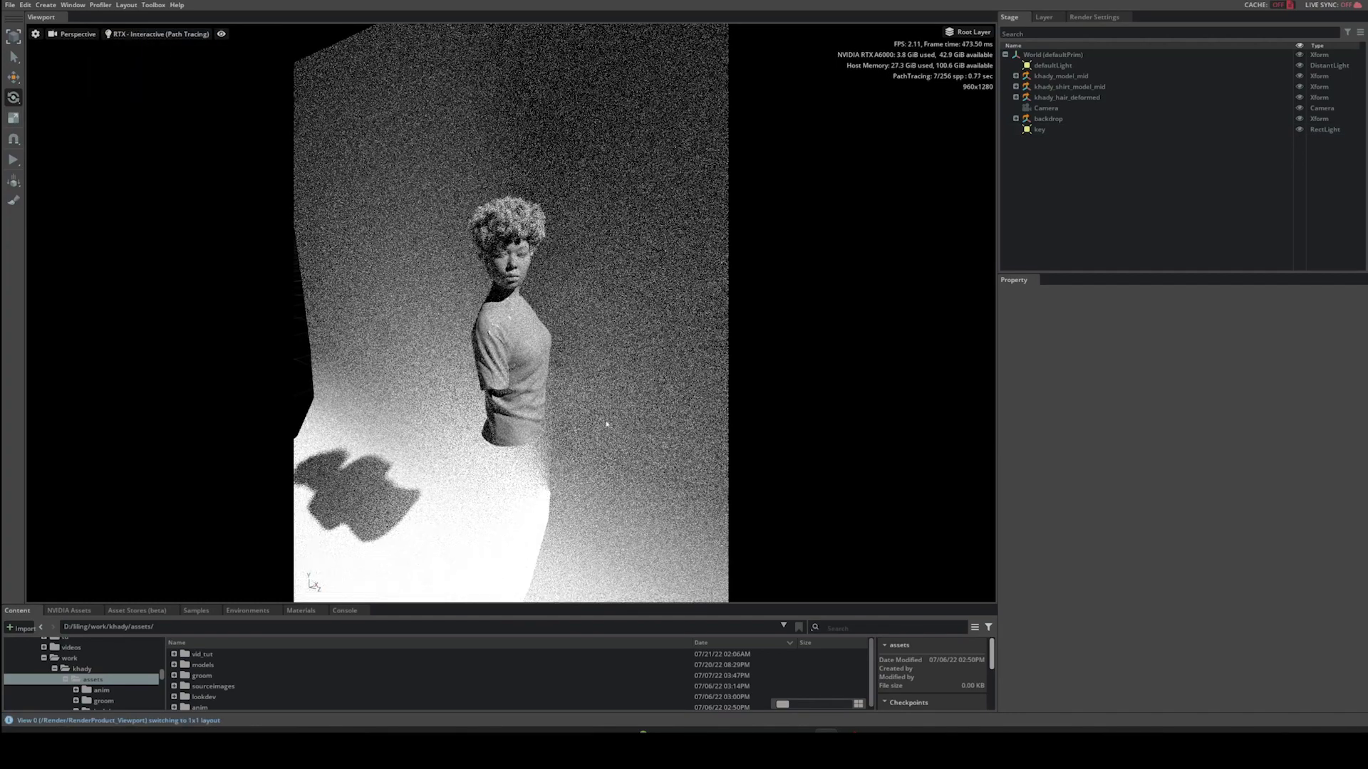
left_click(1050, 131)
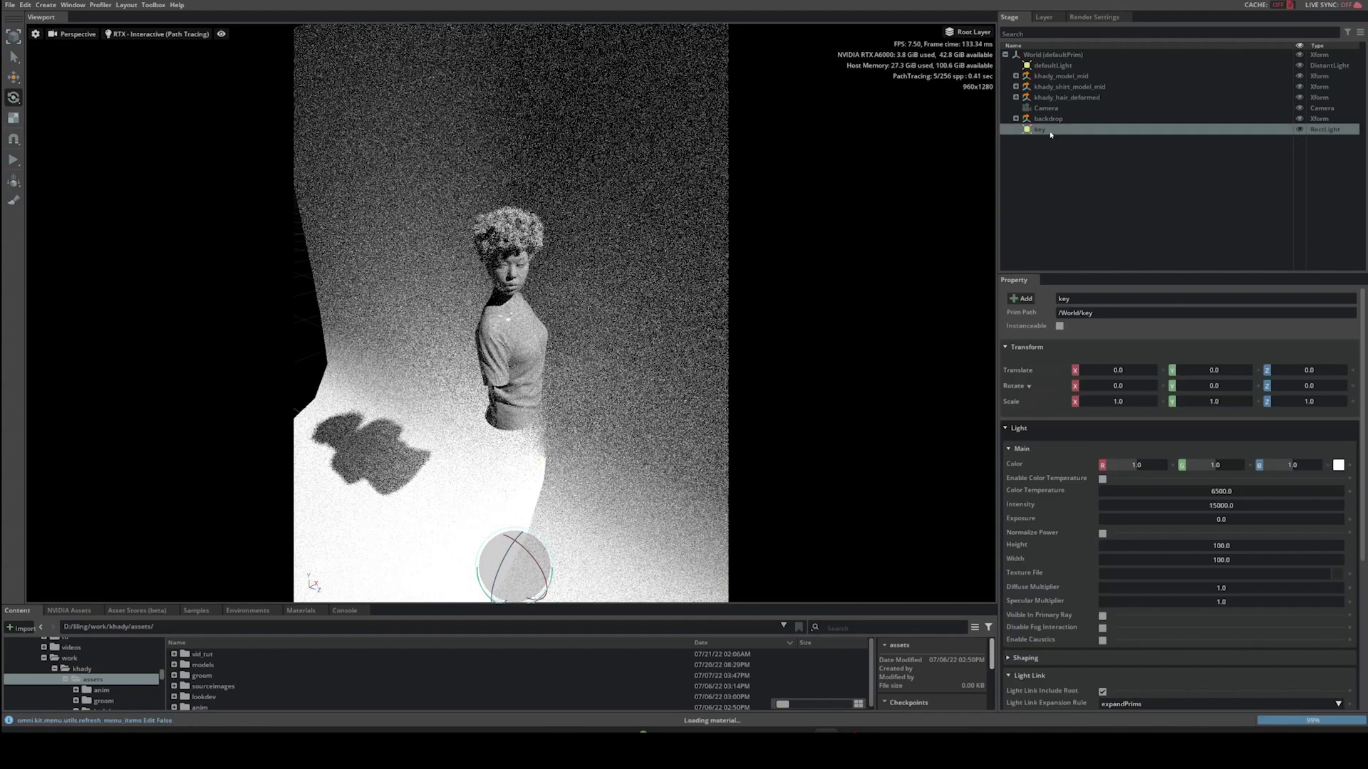
key("w")
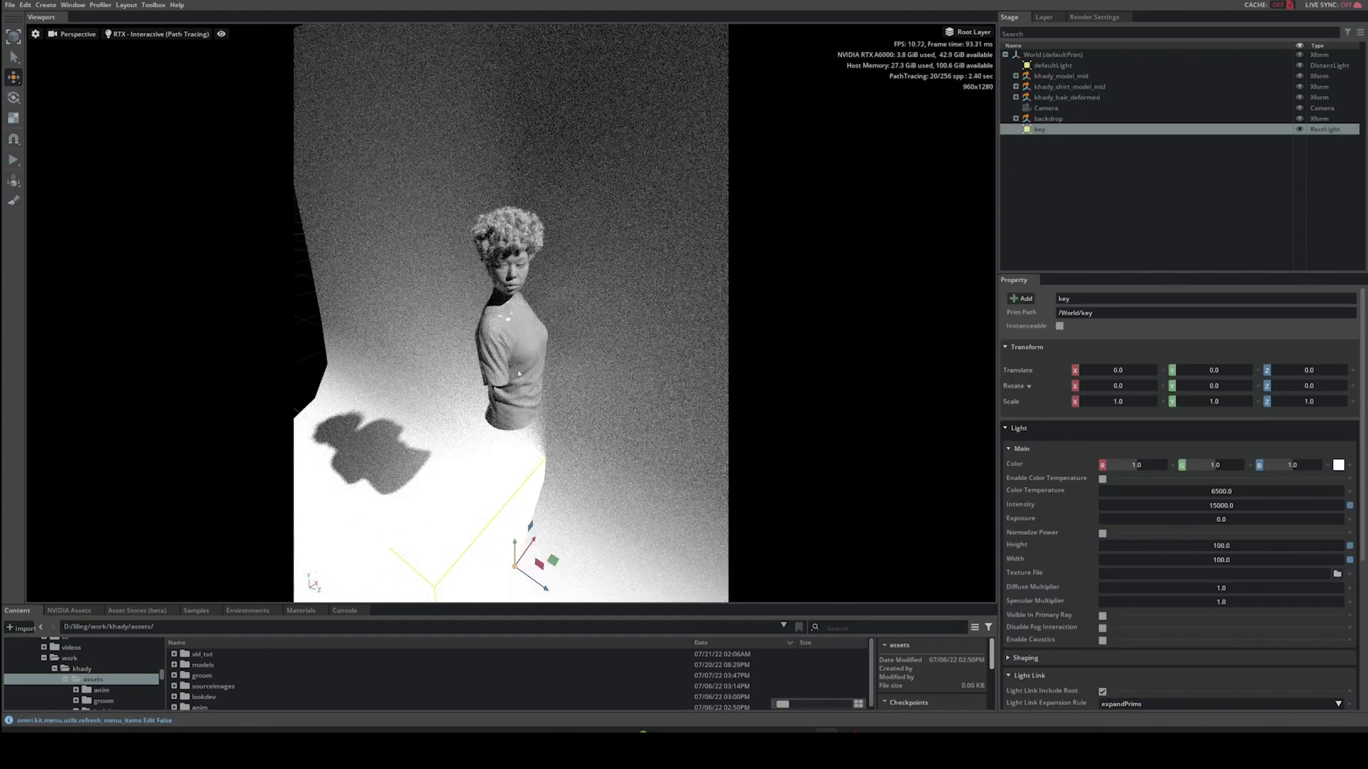
left_click_drag(523, 562, 537, 549)
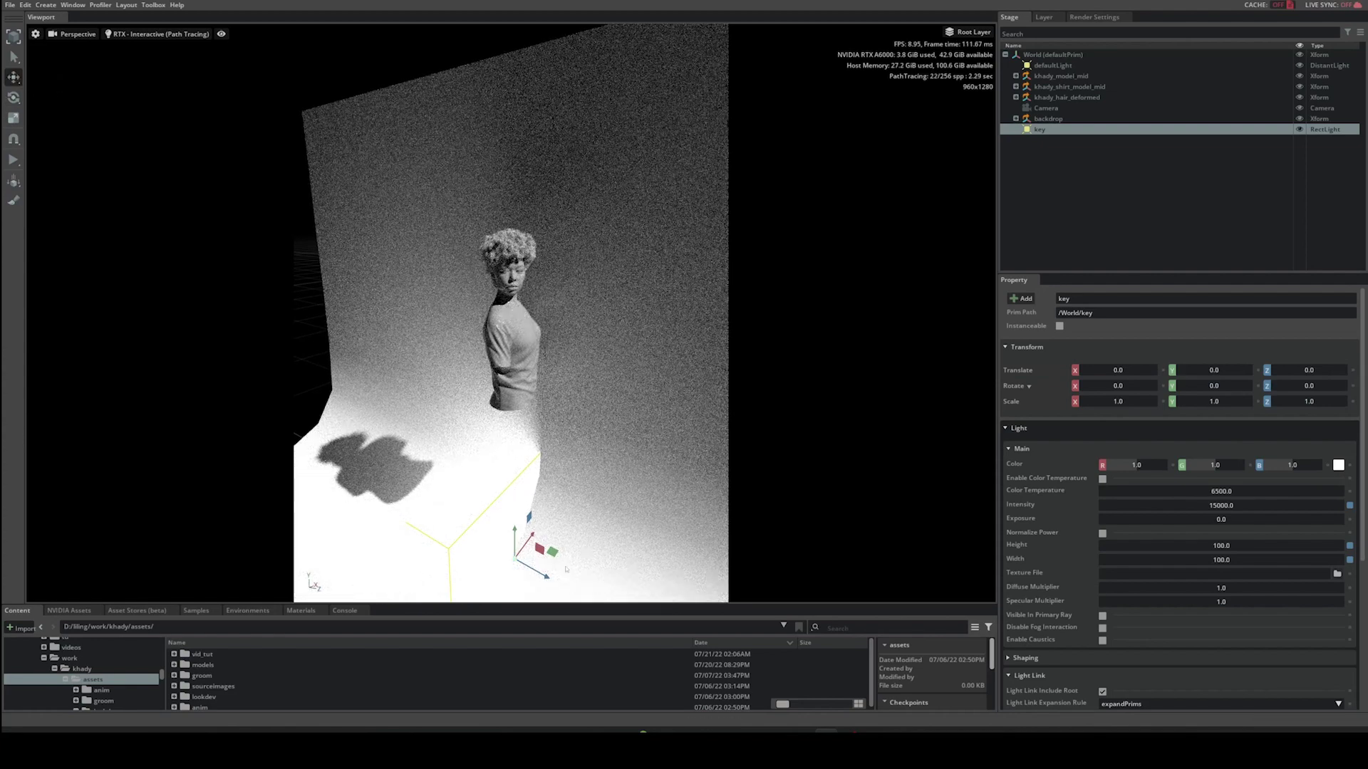
left_click_drag(543, 572, 559, 272)
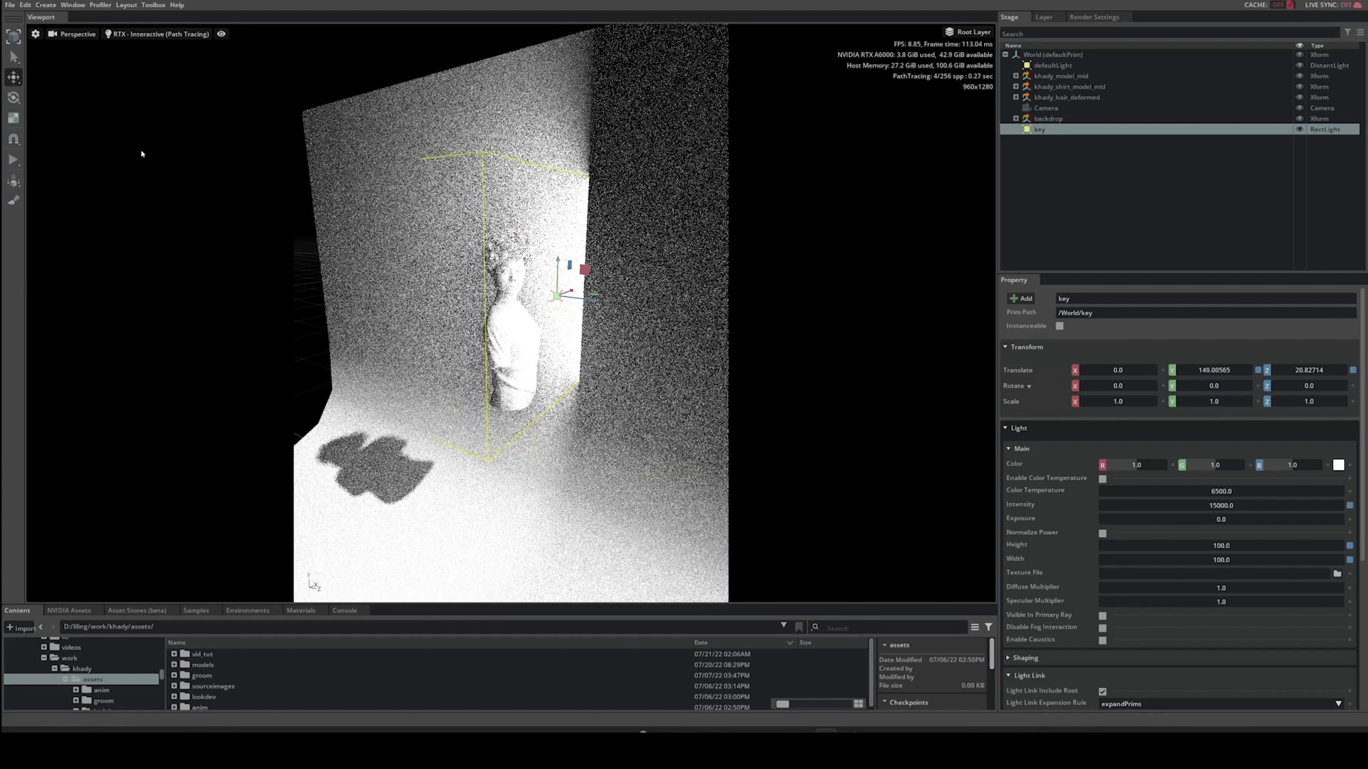
left_click(14, 100)
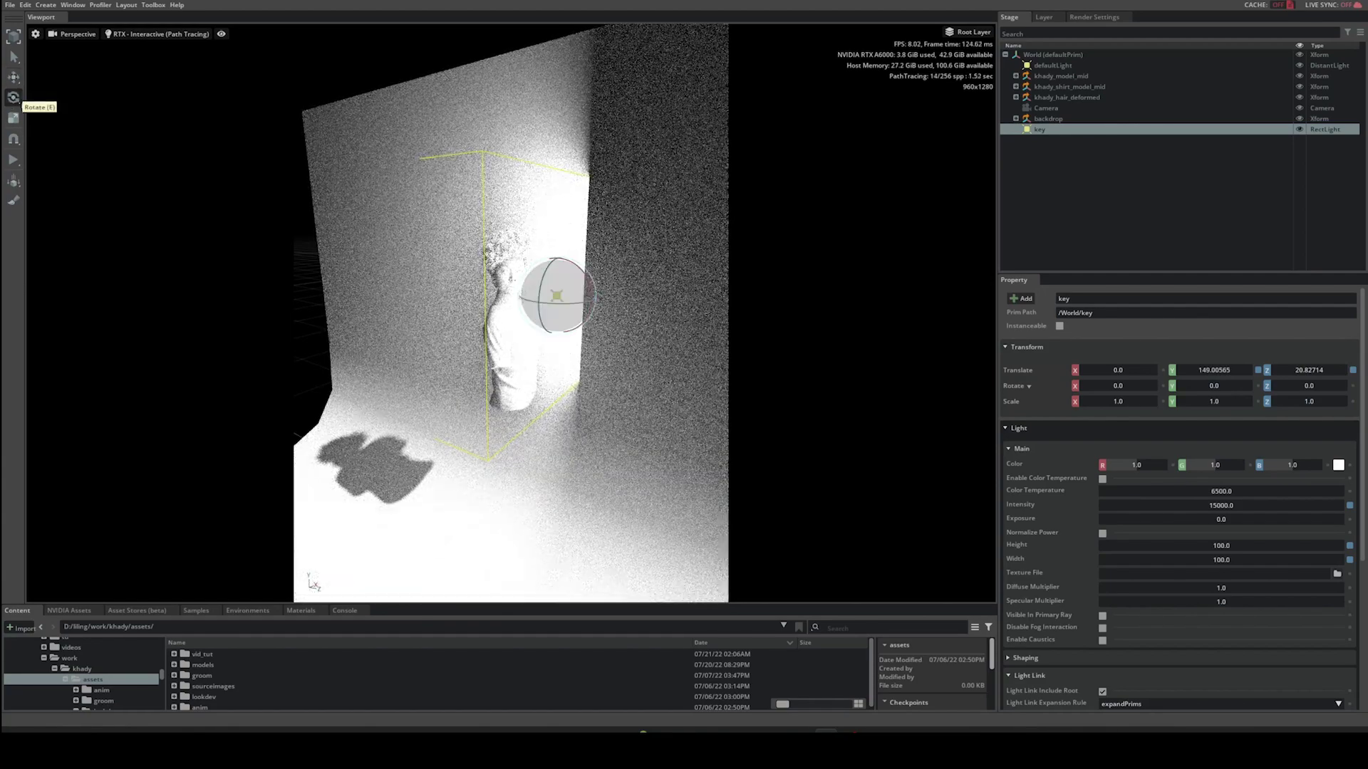
mouse_move(611, 320)
left_mouse_down()
mouse_move(571, 274)
mouse_move(531, 322)
left_mouse_up()
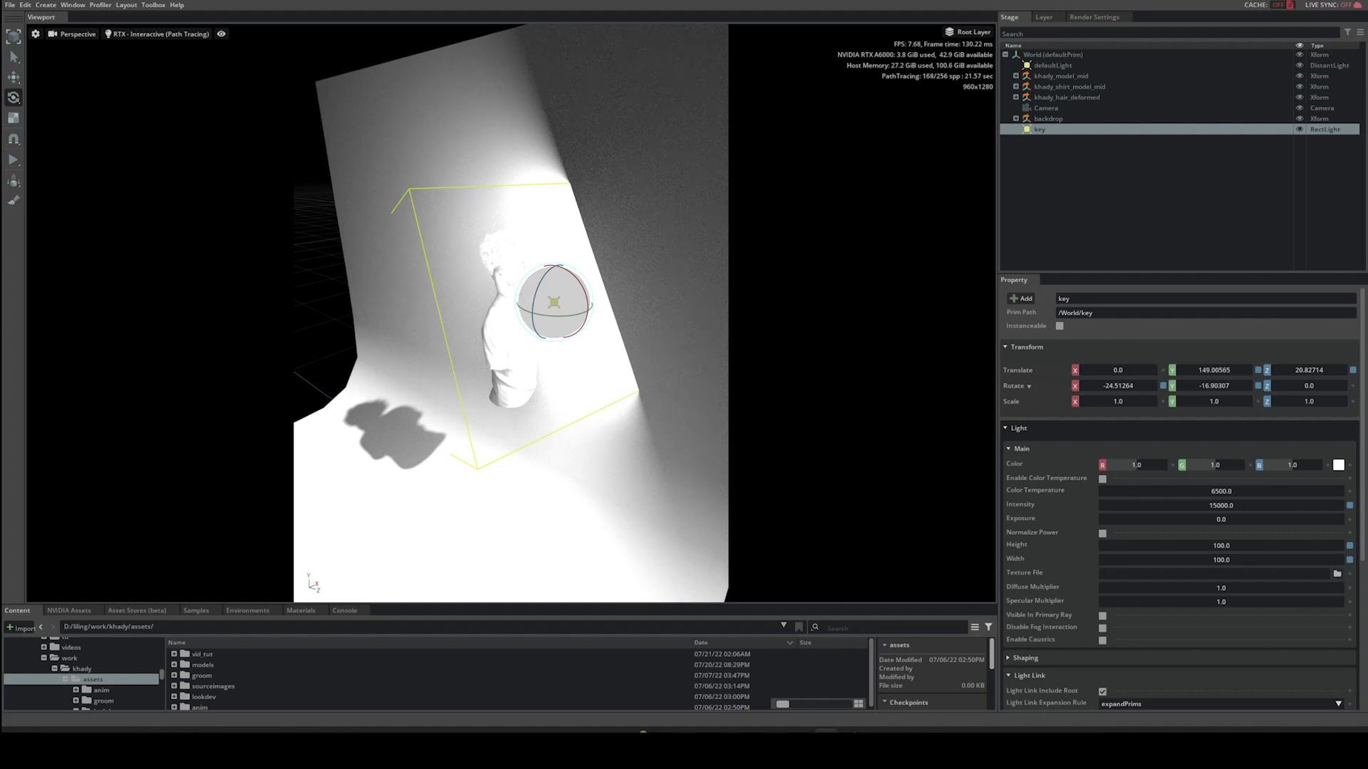
- Make the key light 10 by 10 with exposure 1.5
double_click(1235, 545)
type("10")
key("Tab")
type("10")
key("Return")
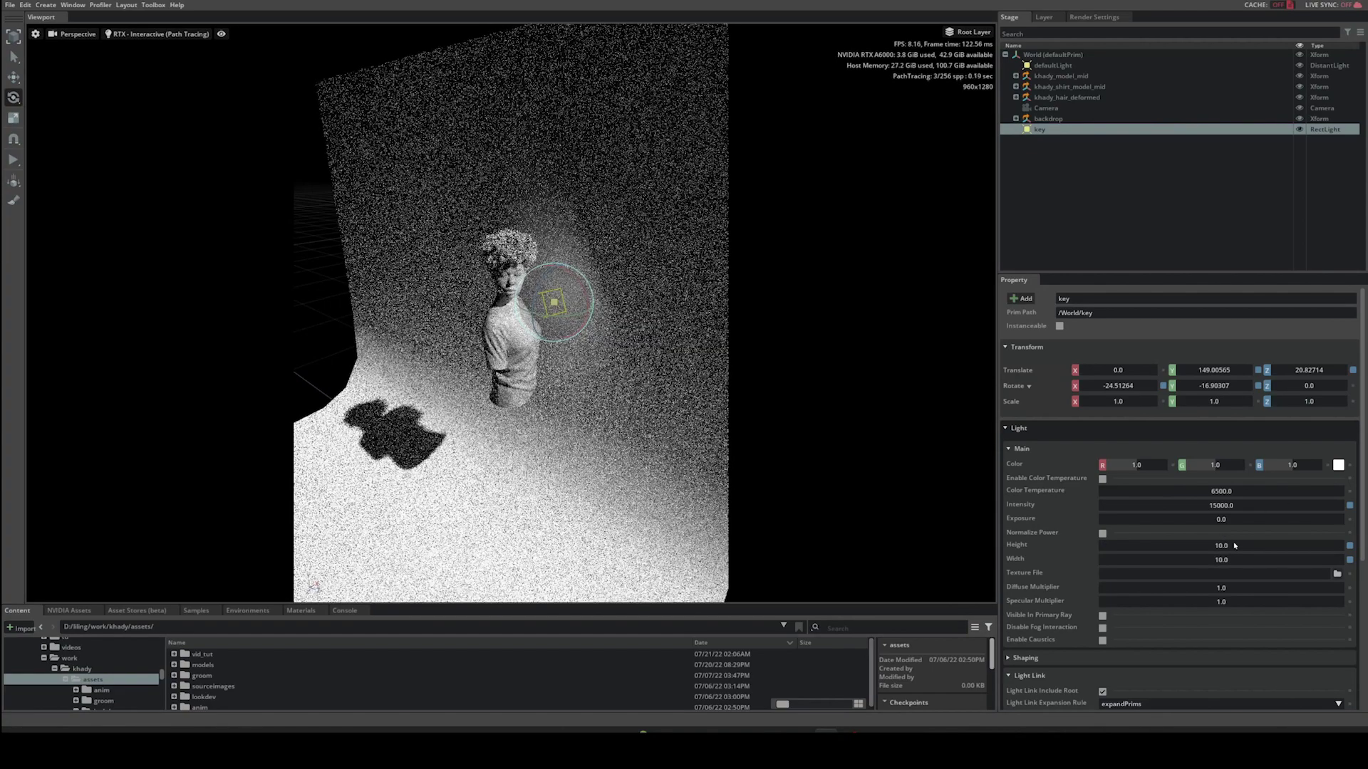
double_click(1234, 519)
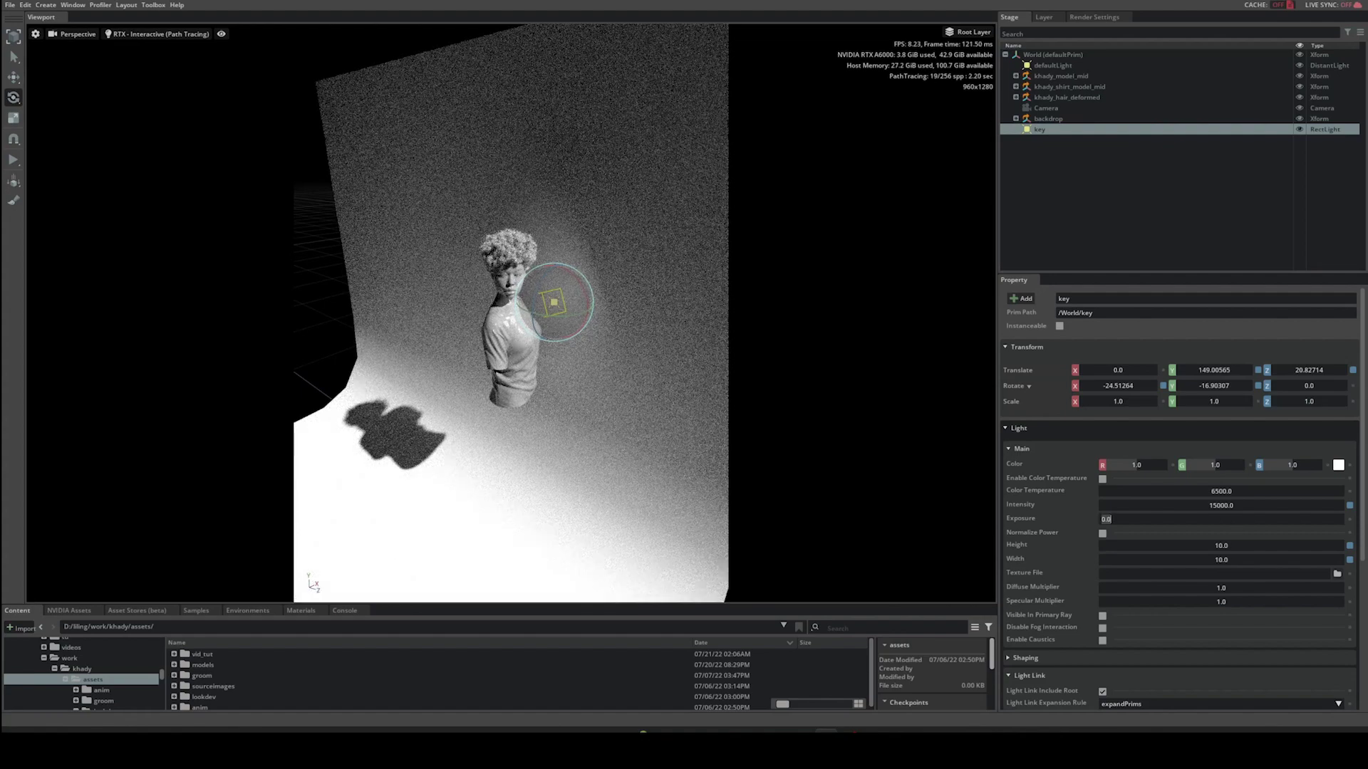
type("1.5")
key("Return")
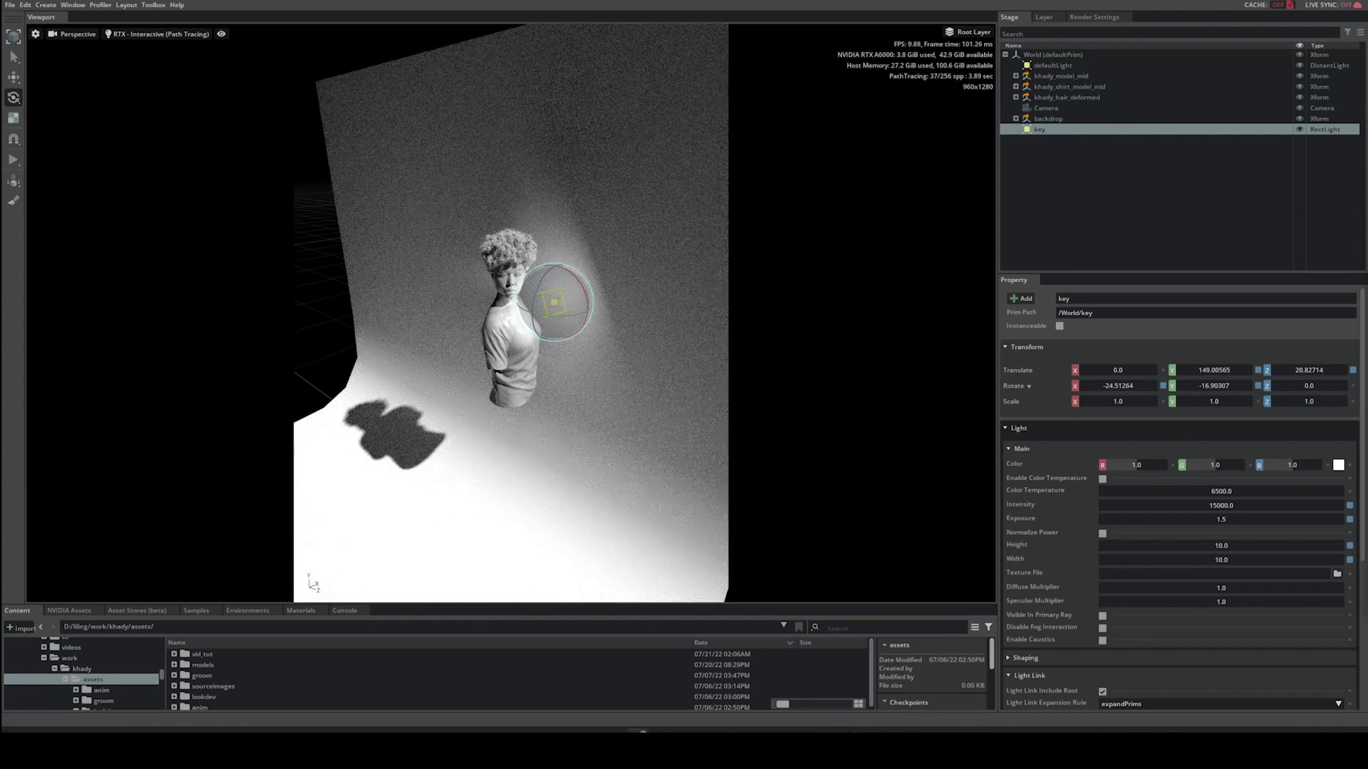
- Paste the saved position and rotation values onto the key light
right_click(1018, 369)
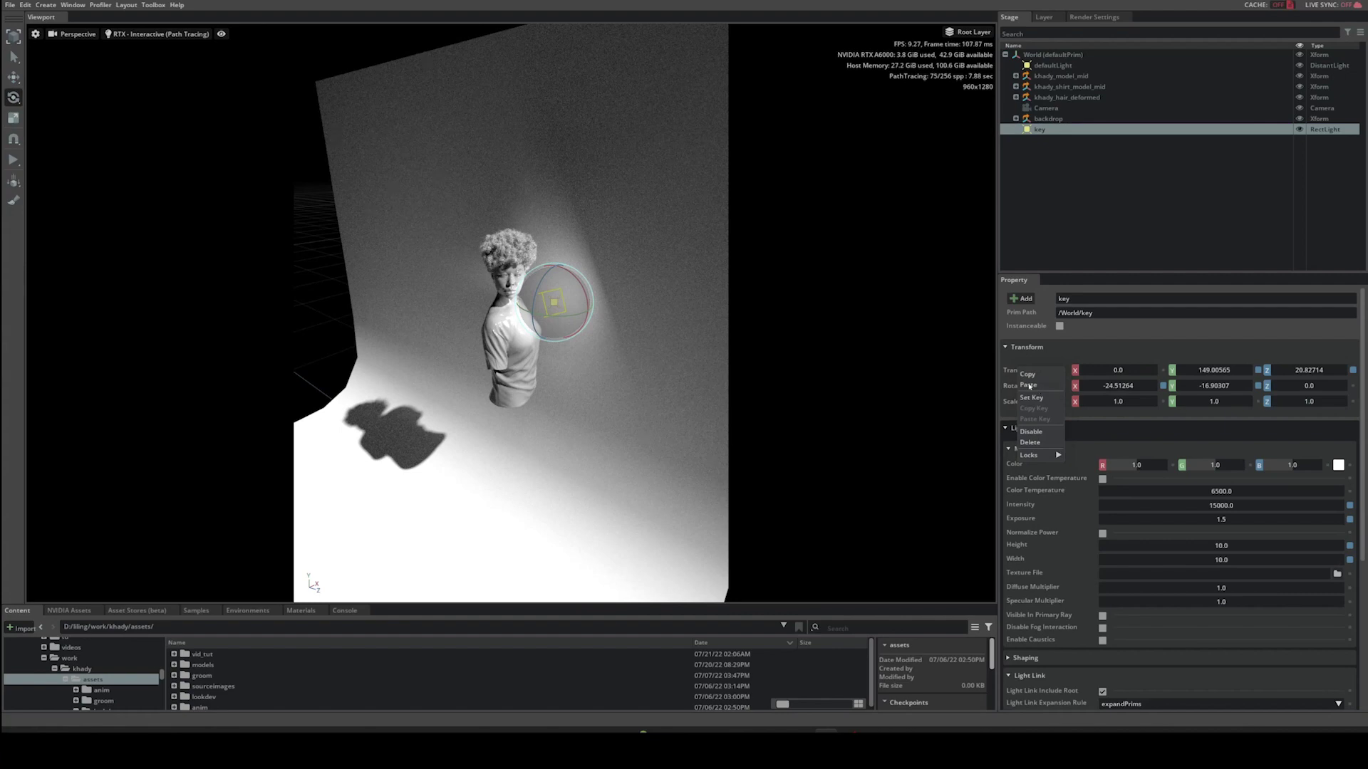
left_click(1028, 386)
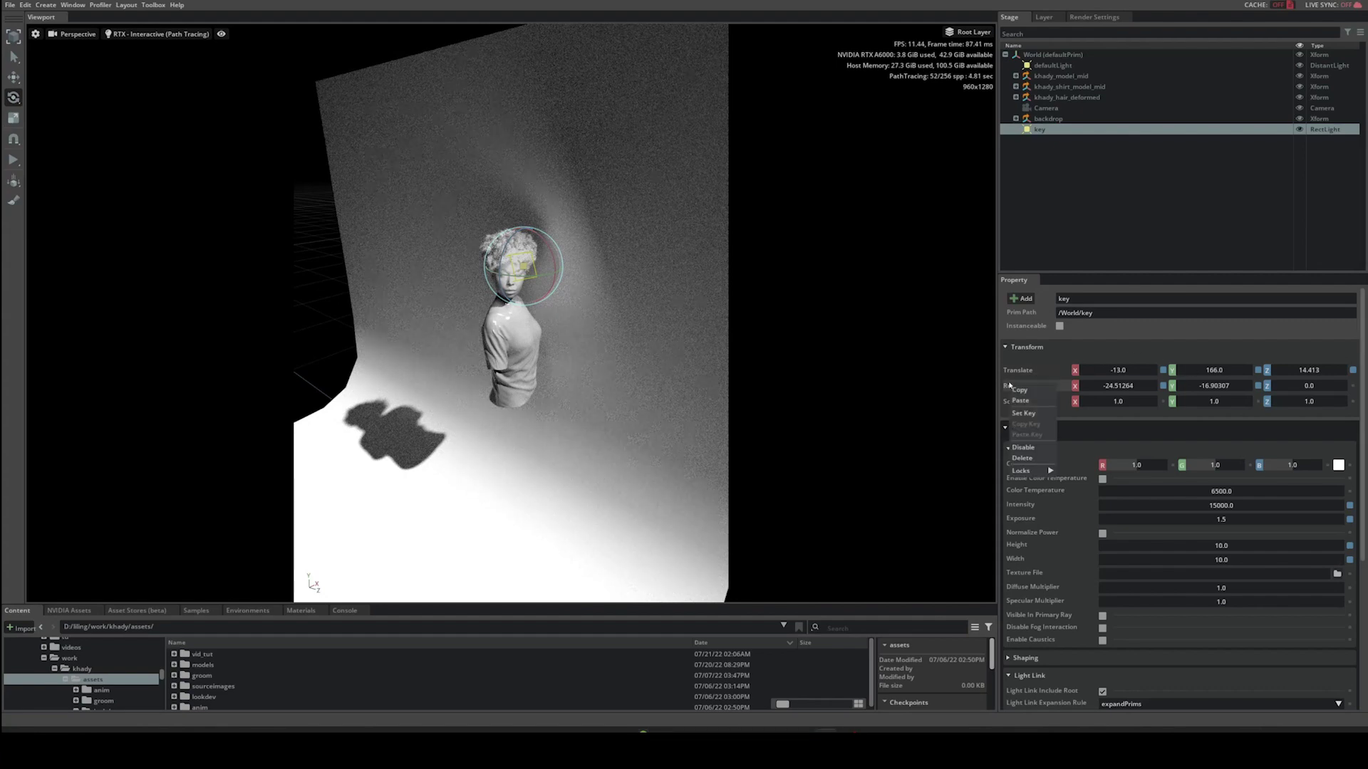
right_click(1009, 386)
left_click(1033, 401)
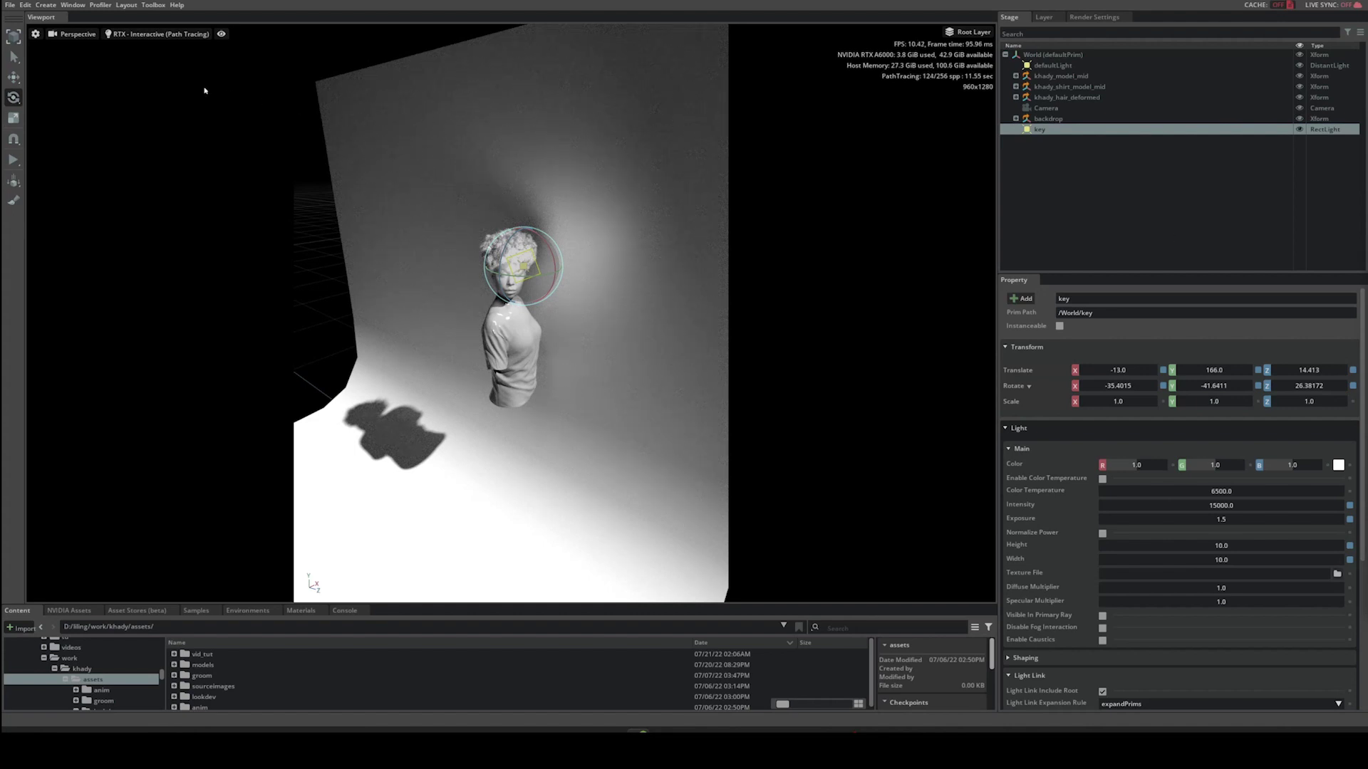
- Switch the viewport from Perspective to the /World/Camera shot camera
left_click(77, 35)
mouse_move(132, 42)
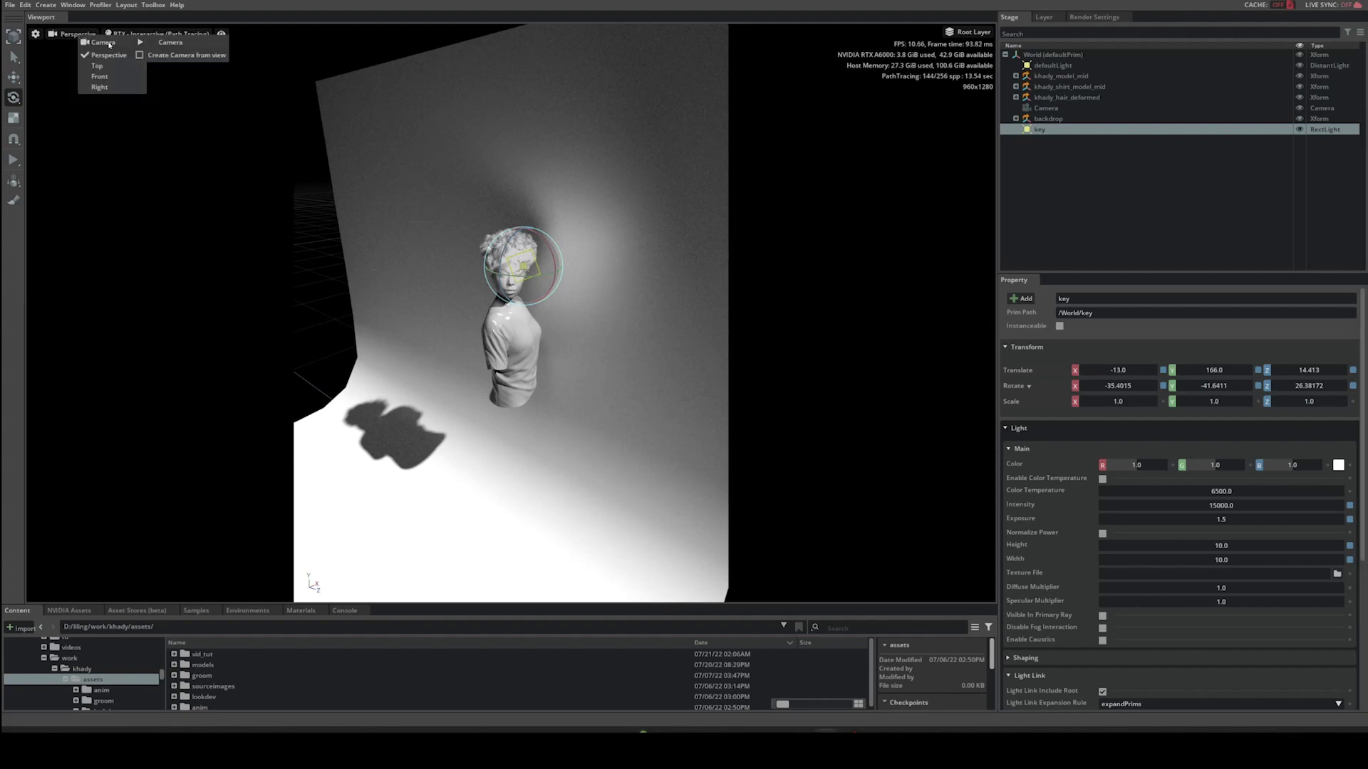
left_click(178, 45)
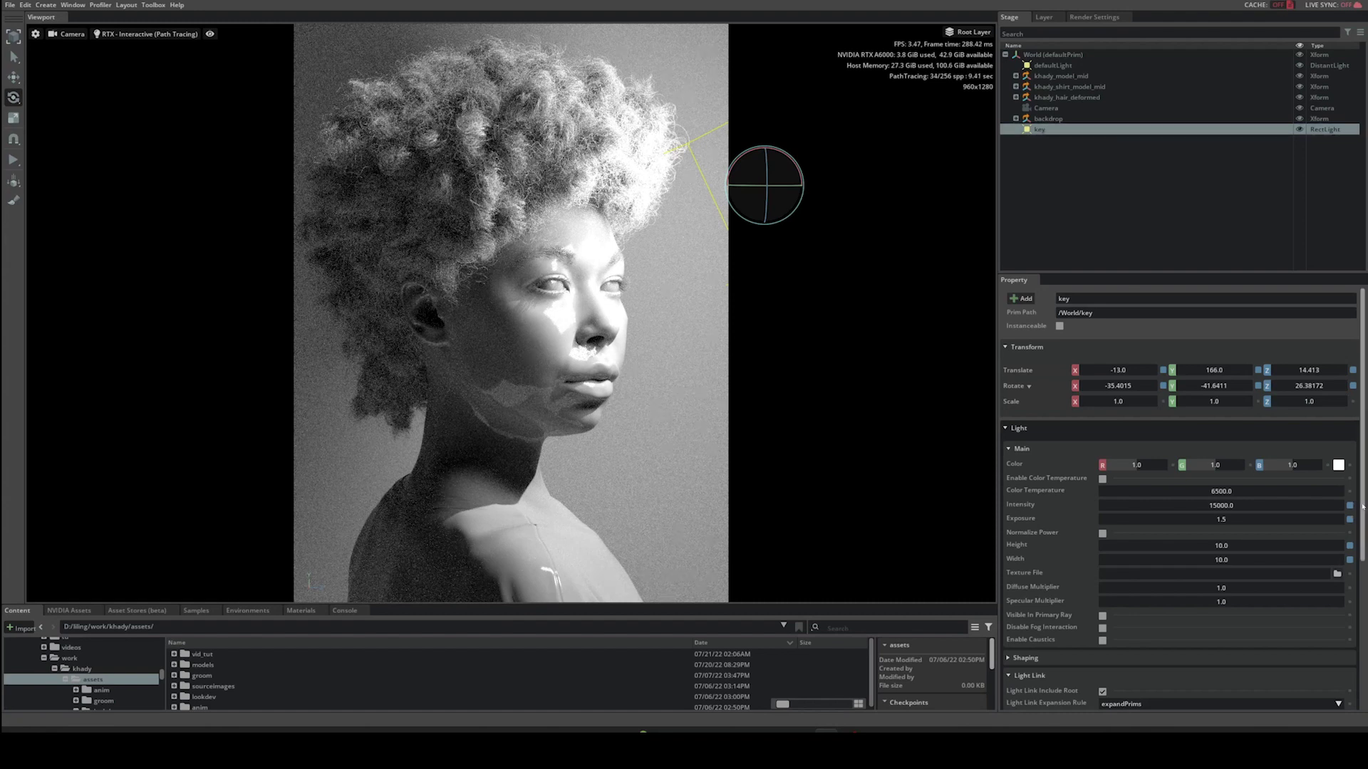
scroll(1339, 520, "down", 3)
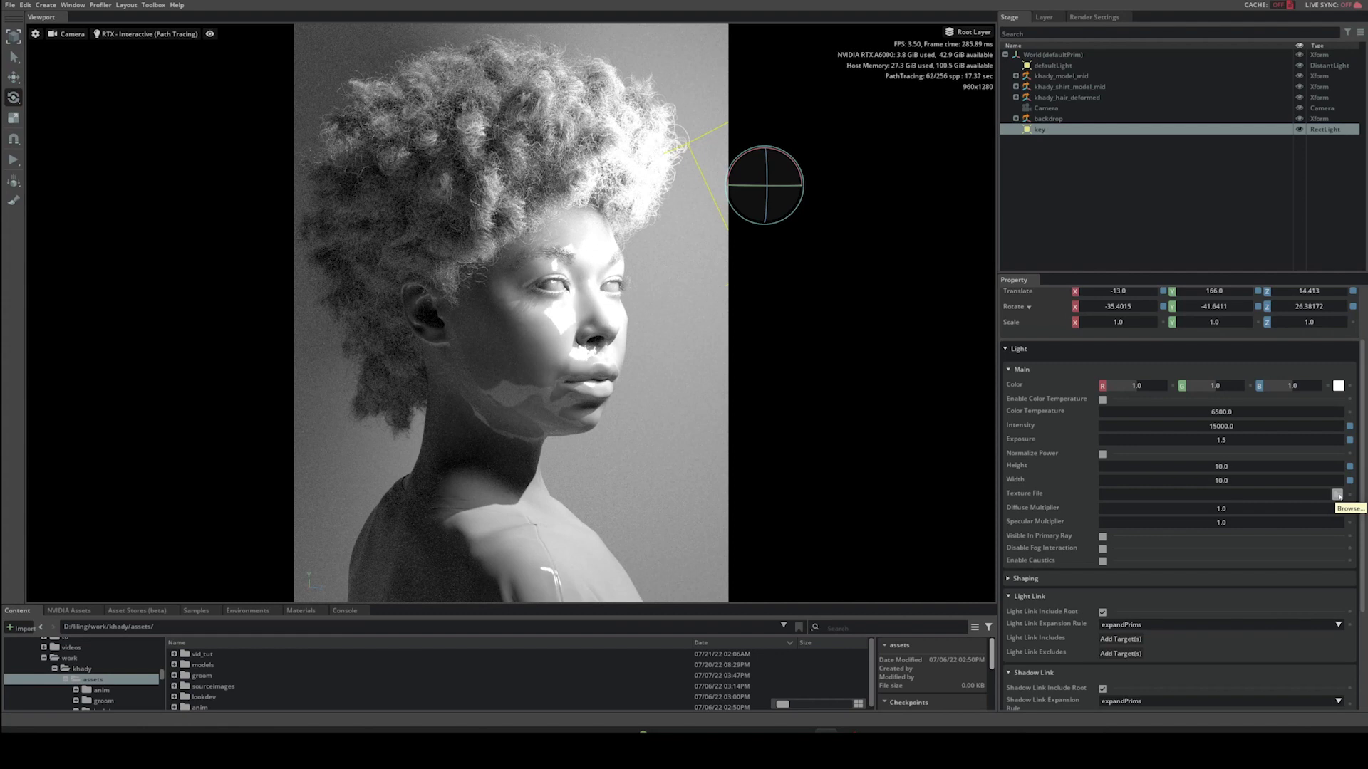
- Set the key light's texture to the 3DC_RLS017 Softbox Octa HDR from sourceimages/lights/05_Softbox_Octa
left_click(1337, 495)
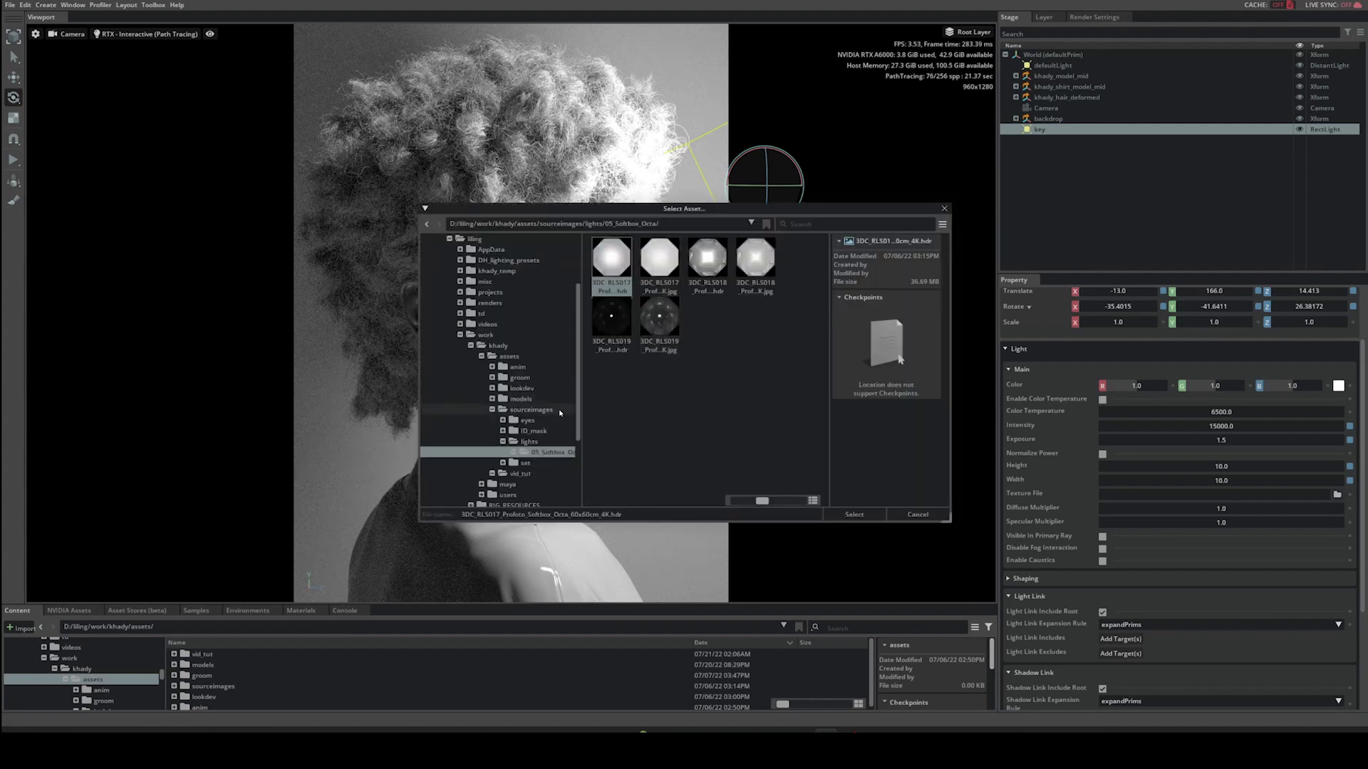
left_click(530, 410)
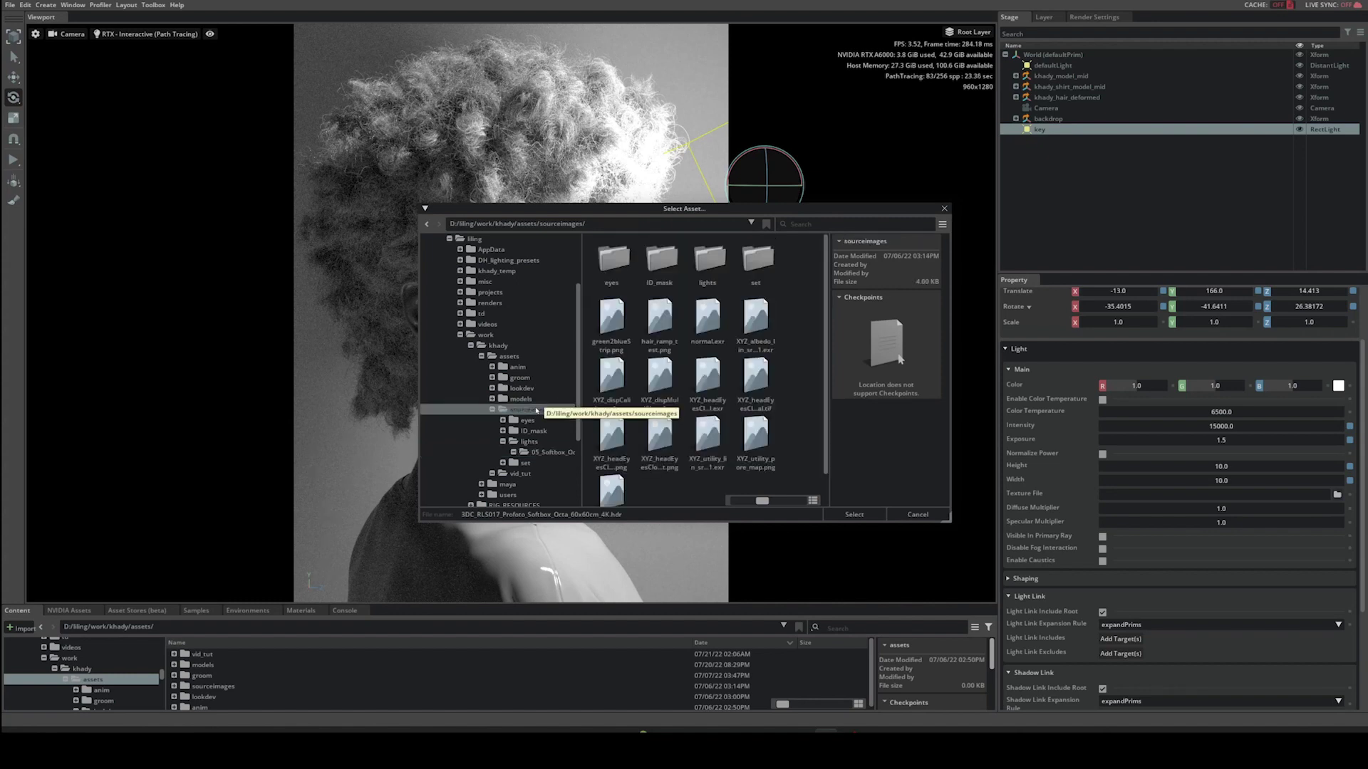
double_click(705, 263)
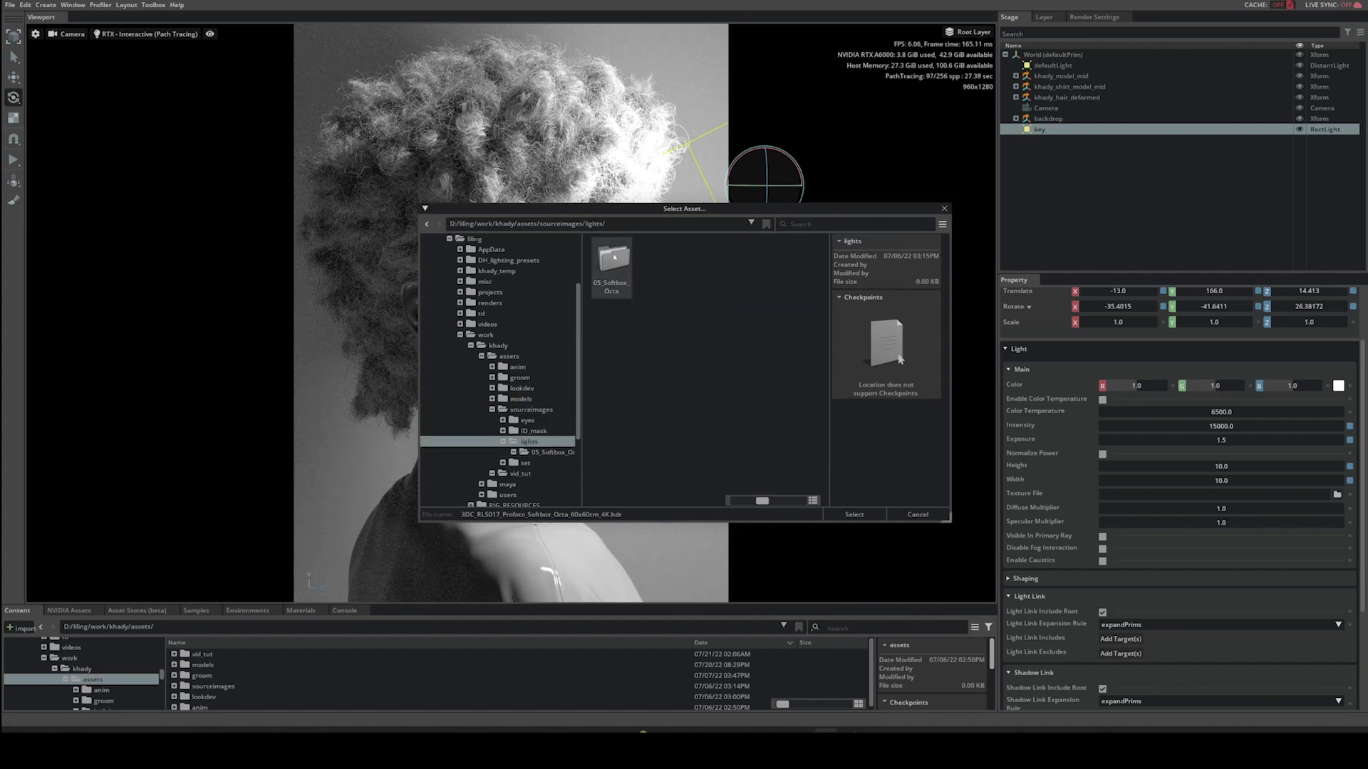
double_click(613, 258)
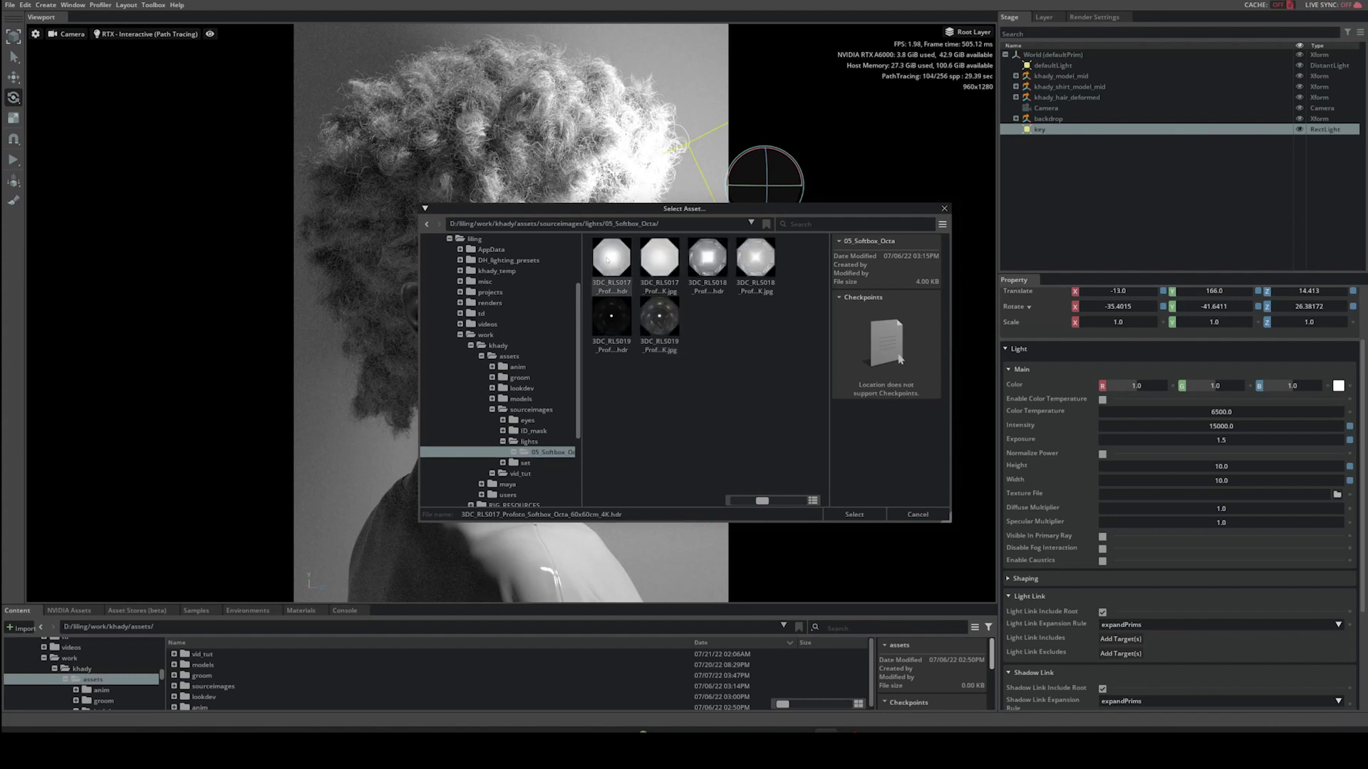
left_click(854, 514)
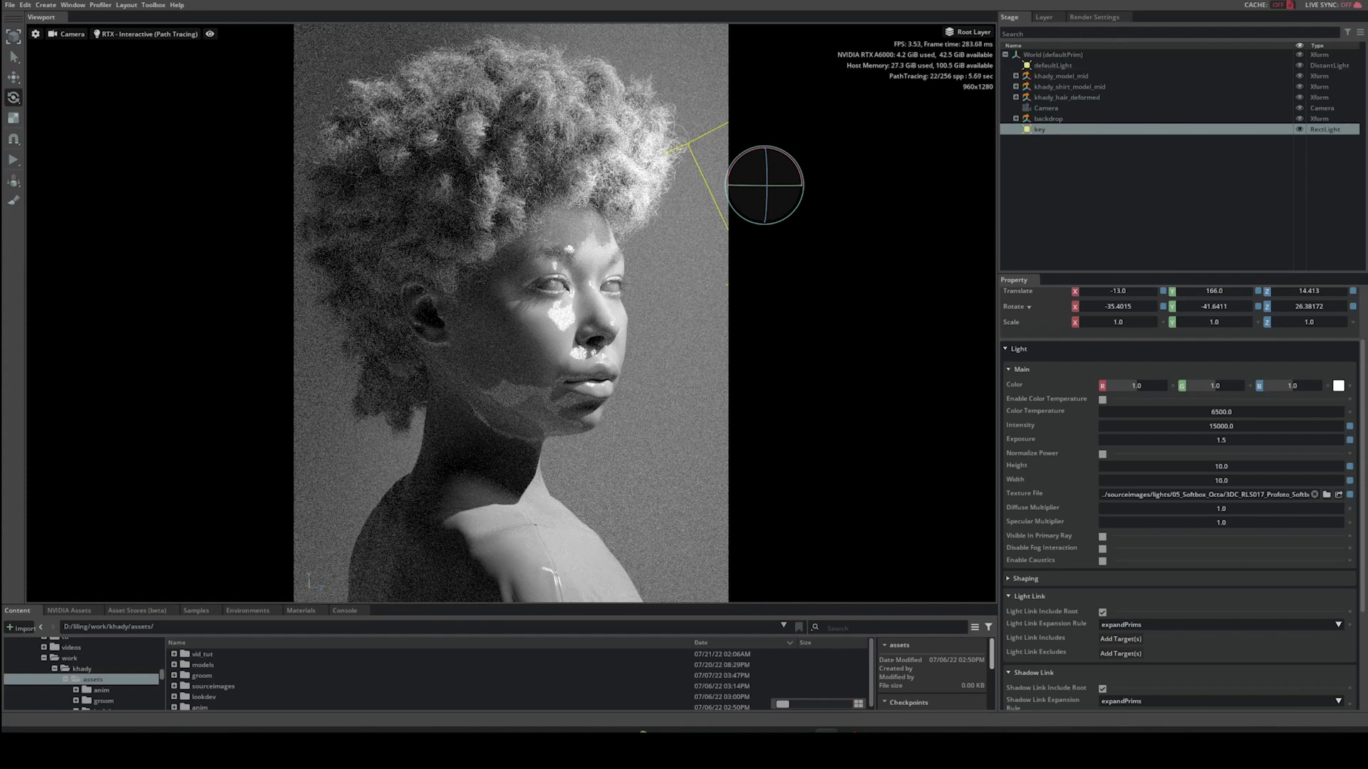
- Remove defaultLight from the stage, leaving the softbox key light as the bust's only light
left_click(1058, 66)
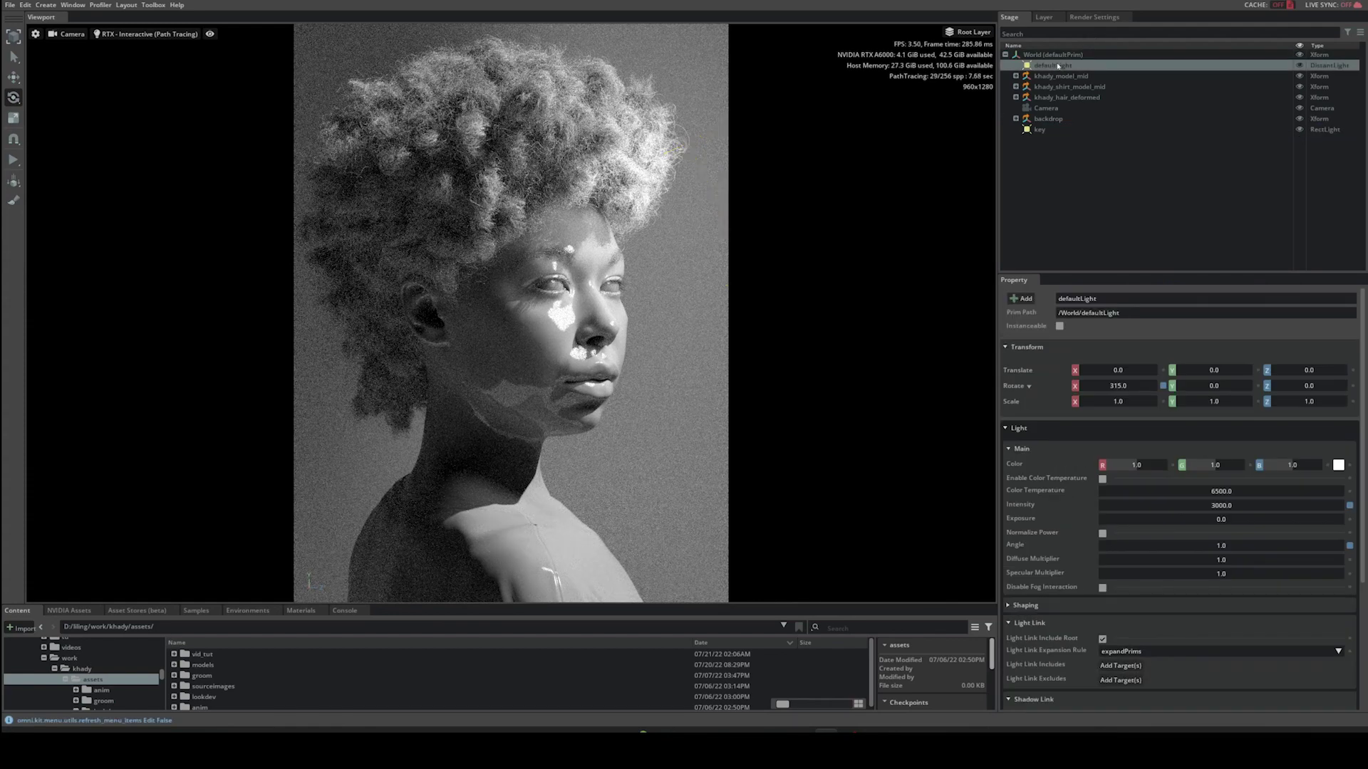
key("Delete")
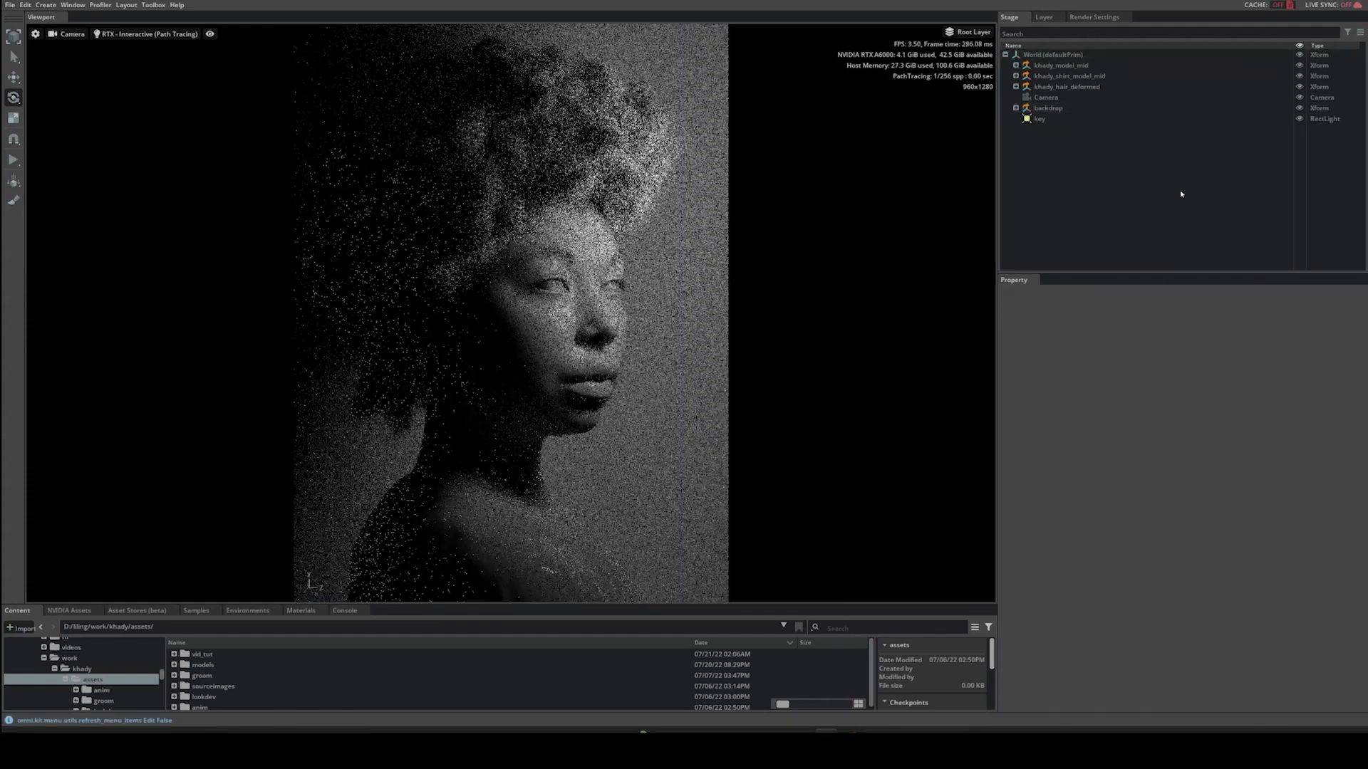